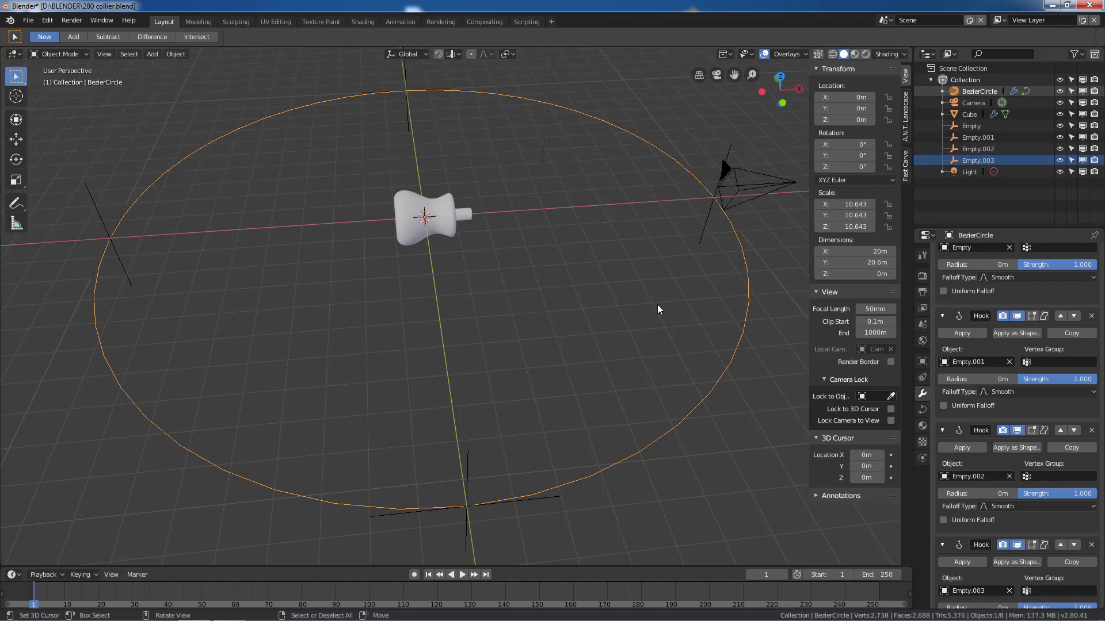
Inspect the bead object's mesh in Edit Mode and review its modifier settings.
{"action": "left_click", "coordinate": [442, 222]}
{"action": "middle_click_drag", "start_coordinate": [455, 315], "coordinate": [506, 291]}
{"action": "key", "text": "Tab"}
{"action": "scroll", "coordinate": [503, 234], "scroll_direction": "up", "scroll_amount": 2}
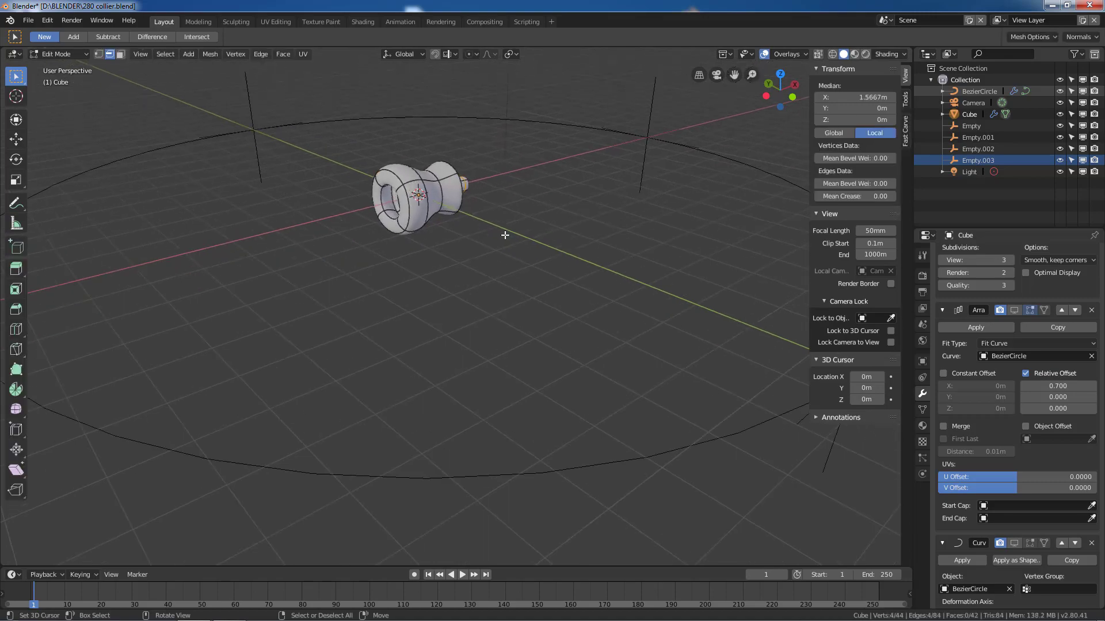
{"action": "mouse_move", "coordinate": [519, 230]}
{"action": "middle_mouse_down"}
{"action": "mouse_move", "coordinate": [569, 239]}
{"action": "mouse_move", "coordinate": [447, 247]}
{"action": "mouse_move", "coordinate": [424, 264]}
{"action": "mouse_move", "coordinate": [592, 246]}
{"action": "mouse_move", "coordinate": [481, 247]}
{"action": "mouse_move", "coordinate": [526, 251]}
{"action": "mouse_move", "coordinate": [516, 240]}
{"action": "middle_mouse_up"}
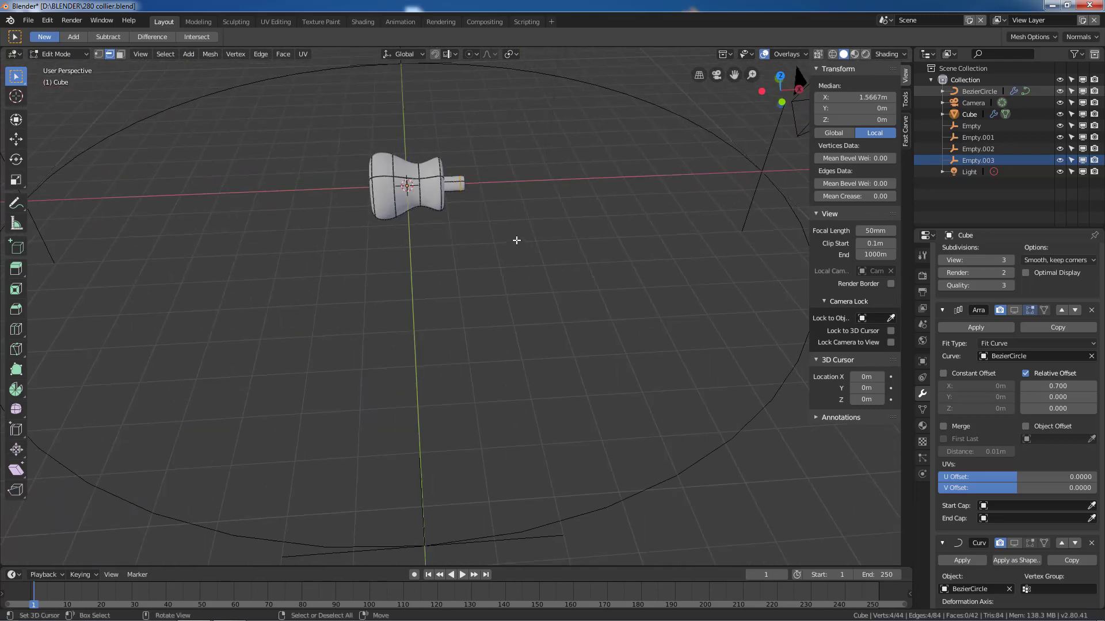
{"action": "key", "text": "Tab"}
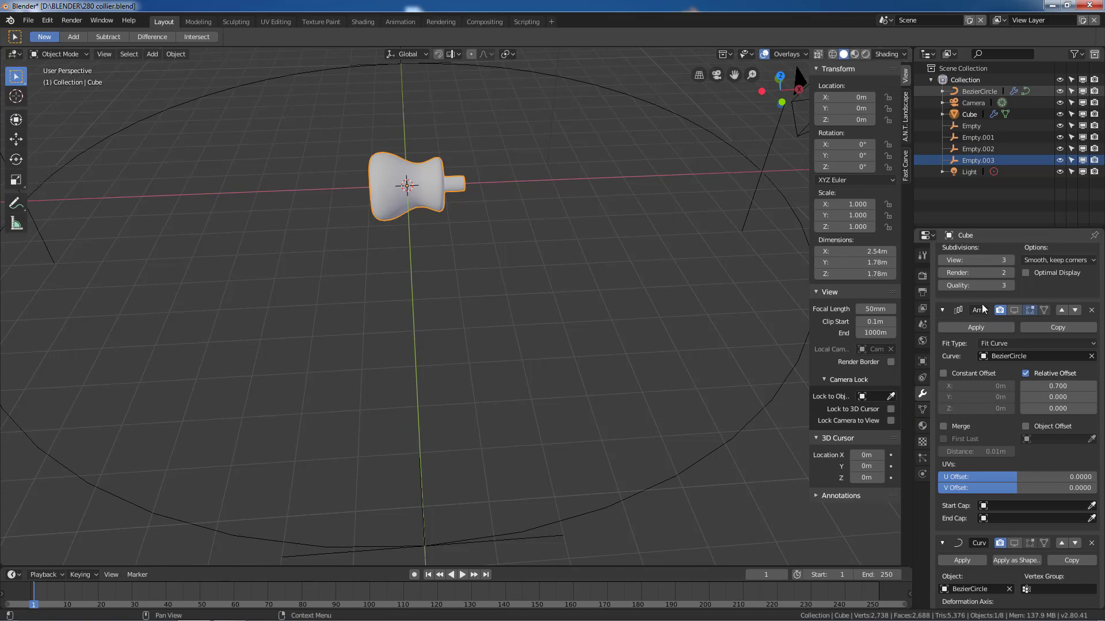
{"action": "scroll", "coordinate": [987, 311], "scroll_direction": "down", "scroll_amount": 1}
{"action": "scroll", "coordinate": [987, 312], "scroll_direction": "up", "scroll_amount": 4}
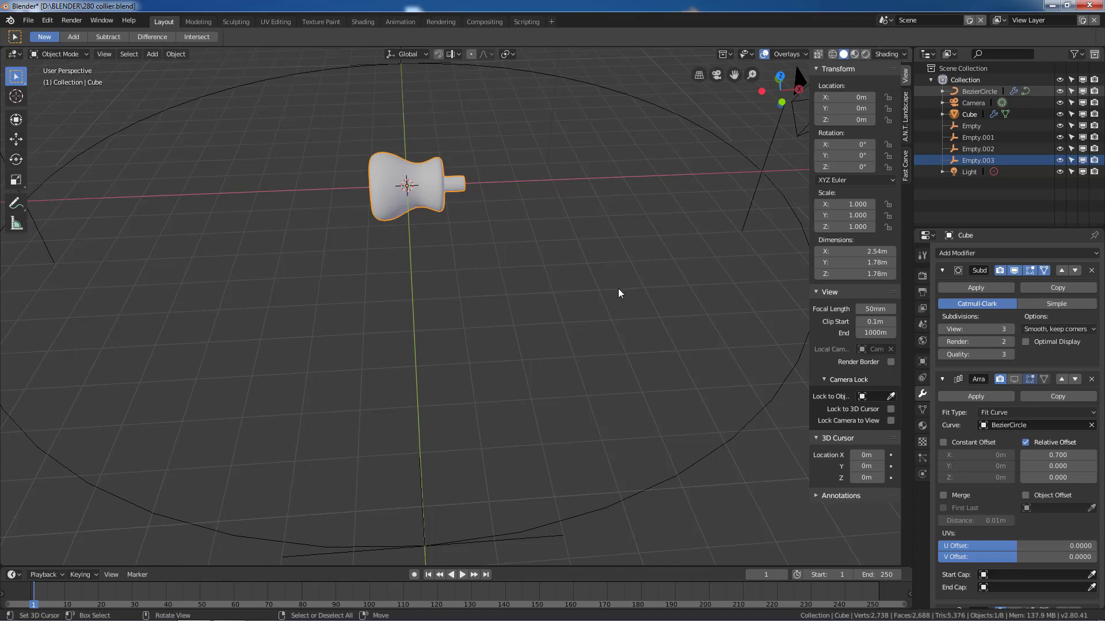
{"action": "middle_click_drag", "start_coordinate": [419, 433], "coordinate": [451, 430]}
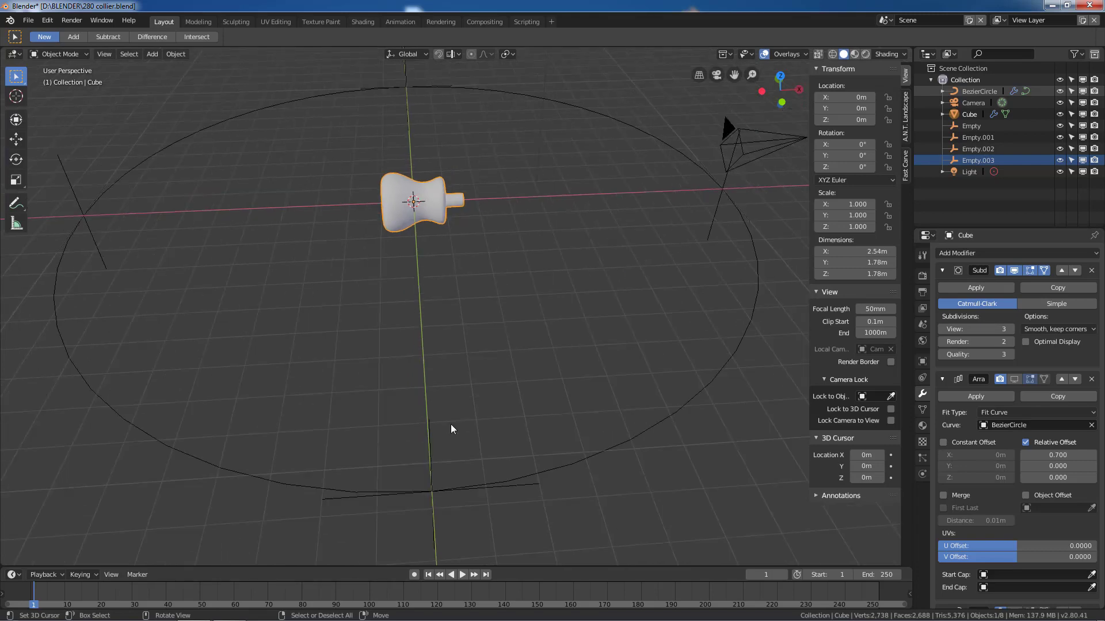
Inspect the BezierCircle's control points in Edit Mode together with its Hook modifiers and their empties.
{"action": "left_click", "coordinate": [633, 440]}
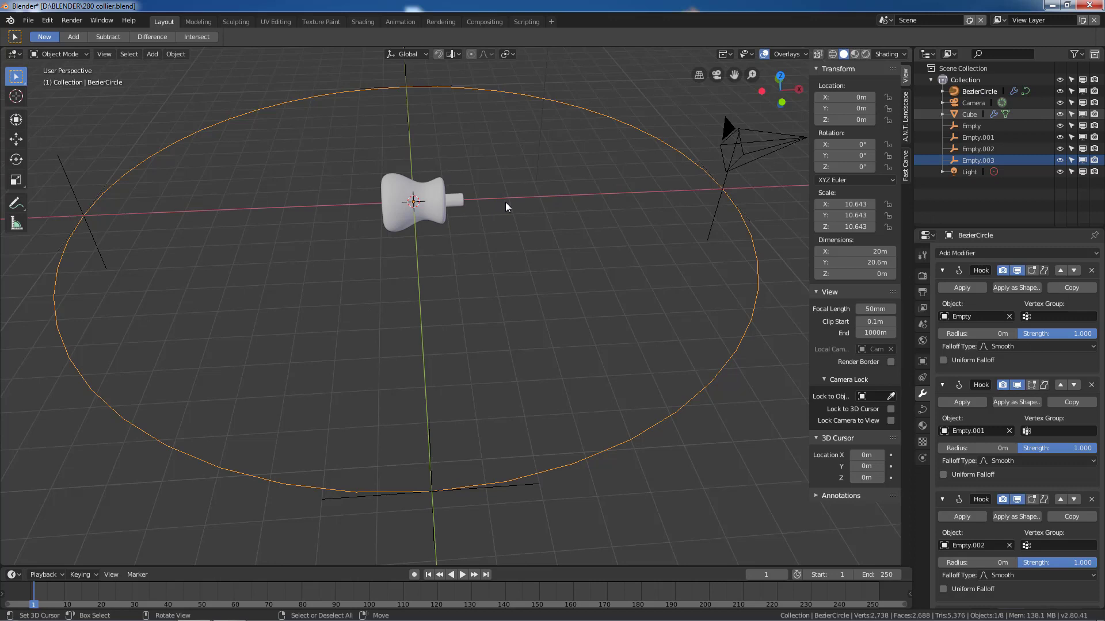
{"action": "key", "text": "shift+a"}
{"action": "mouse_move", "coordinate": [506, 203]}
{"action": "key", "text": "Tab"}
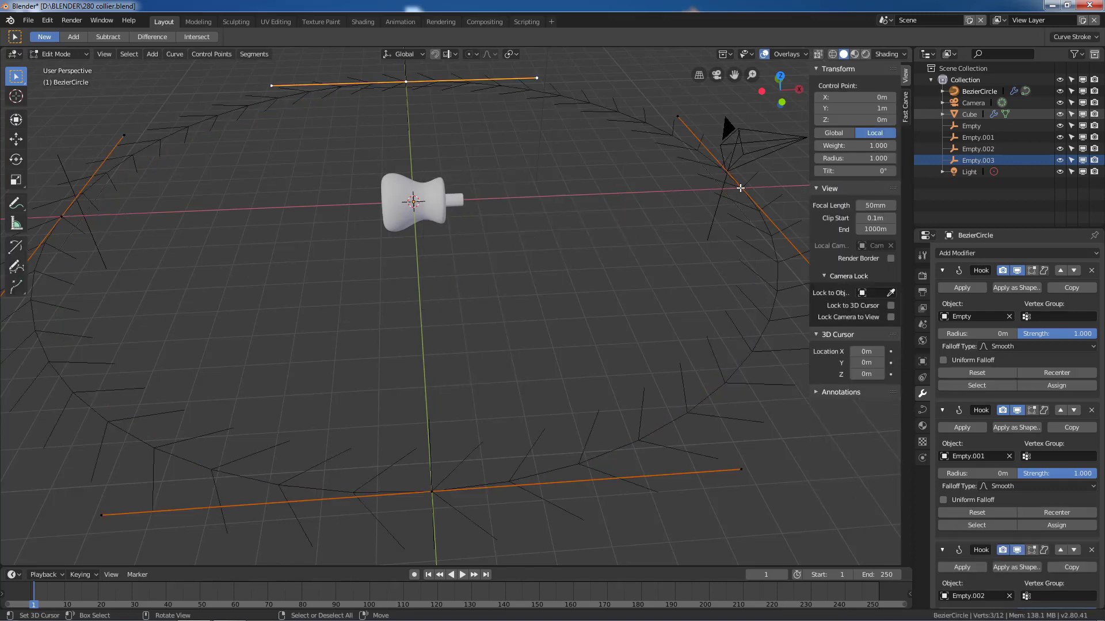
{"action": "left_click", "coordinate": [740, 188]}
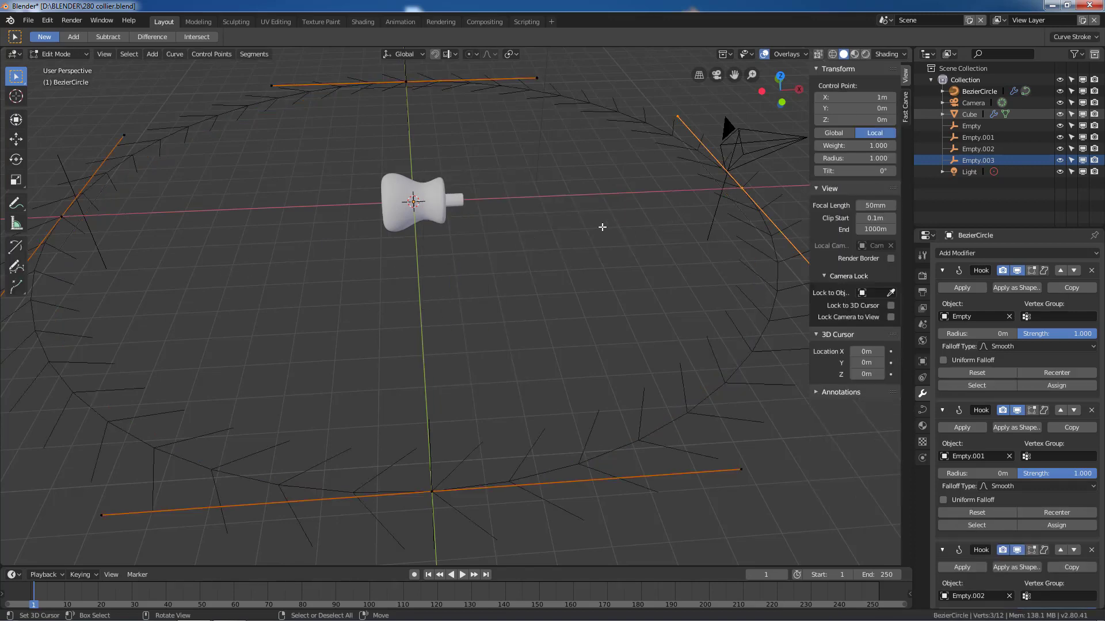
{"action": "left_click", "coordinate": [430, 492]}
{"action": "scroll", "coordinate": [476, 473], "scroll_direction": "down", "scroll_amount": 5}
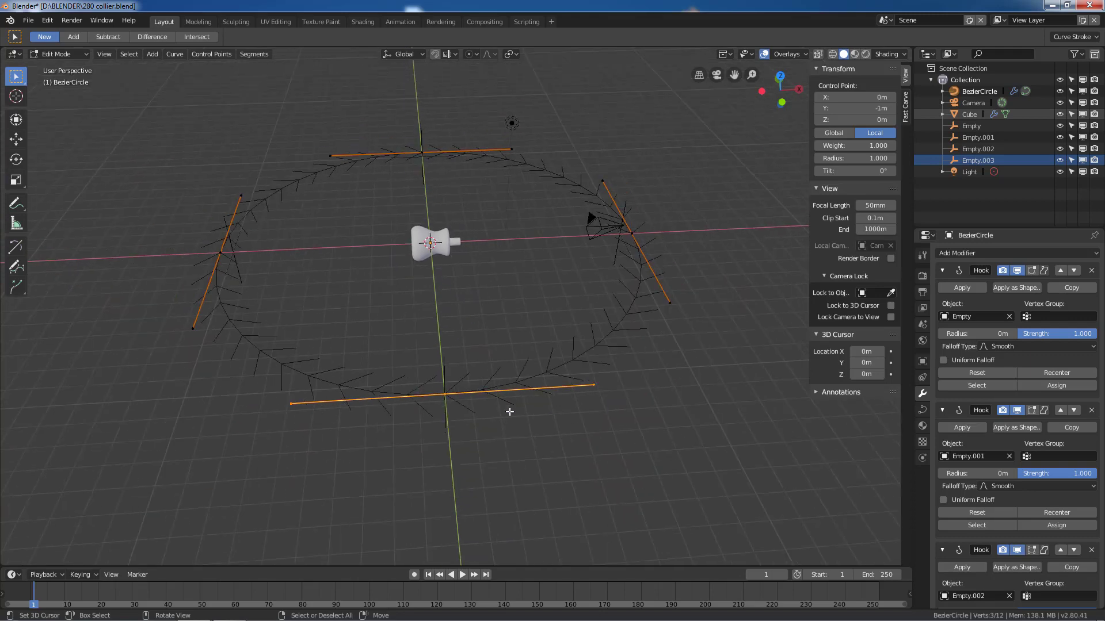
{"action": "middle_click_drag", "start_coordinate": [509, 411], "coordinate": [636, 365]}
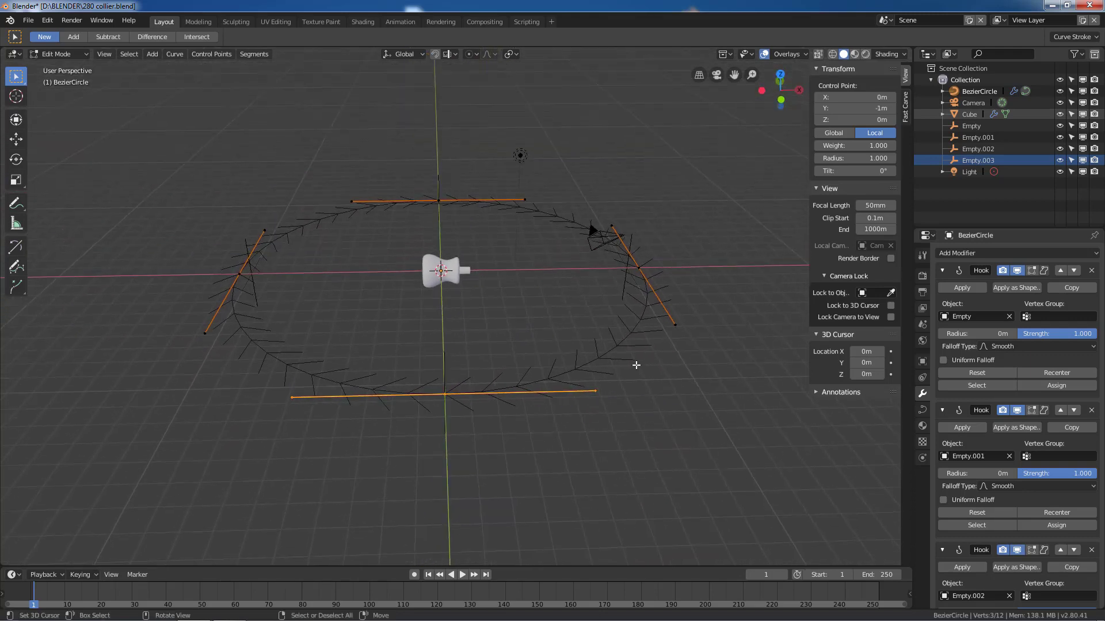
{"action": "key", "text": "ctrl+h"}
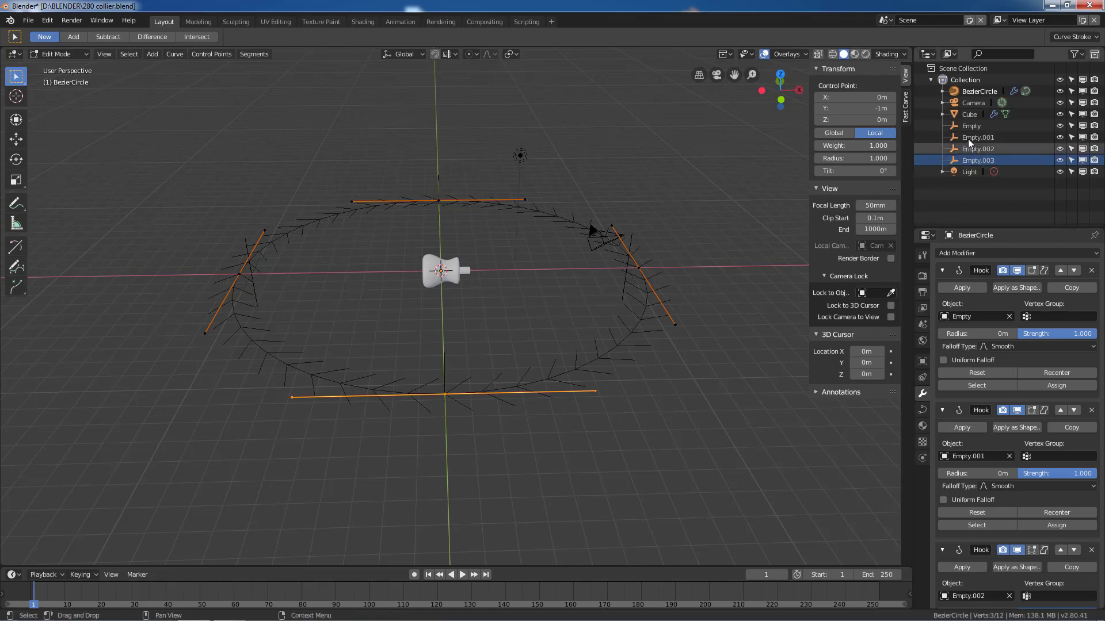
{"action": "key", "text": "Tab"}
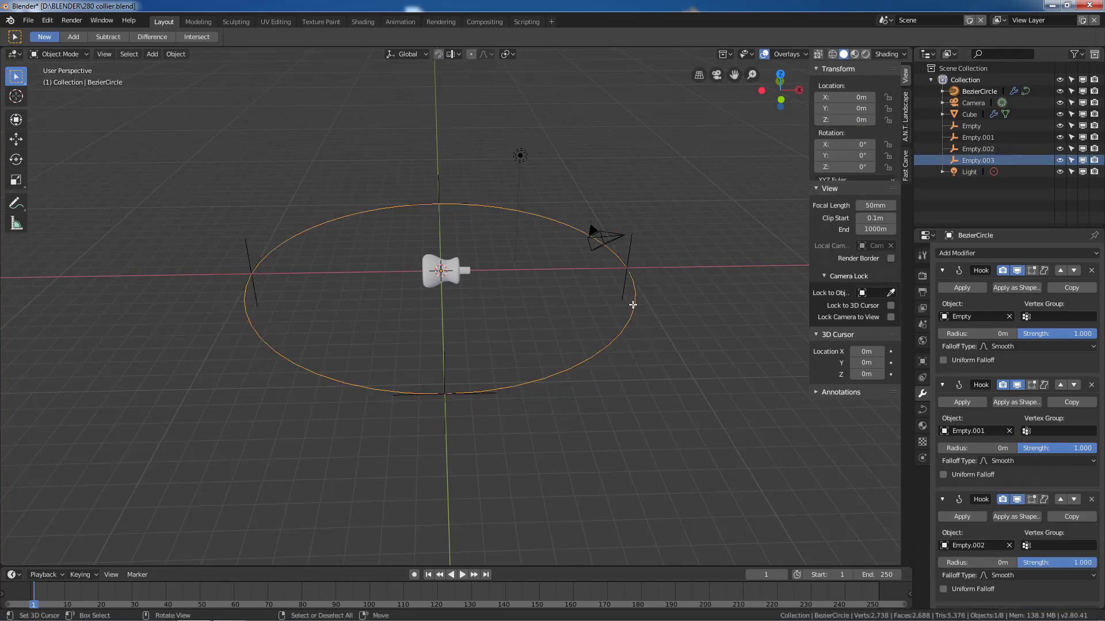
{"action": "key", "text": "Tab"}
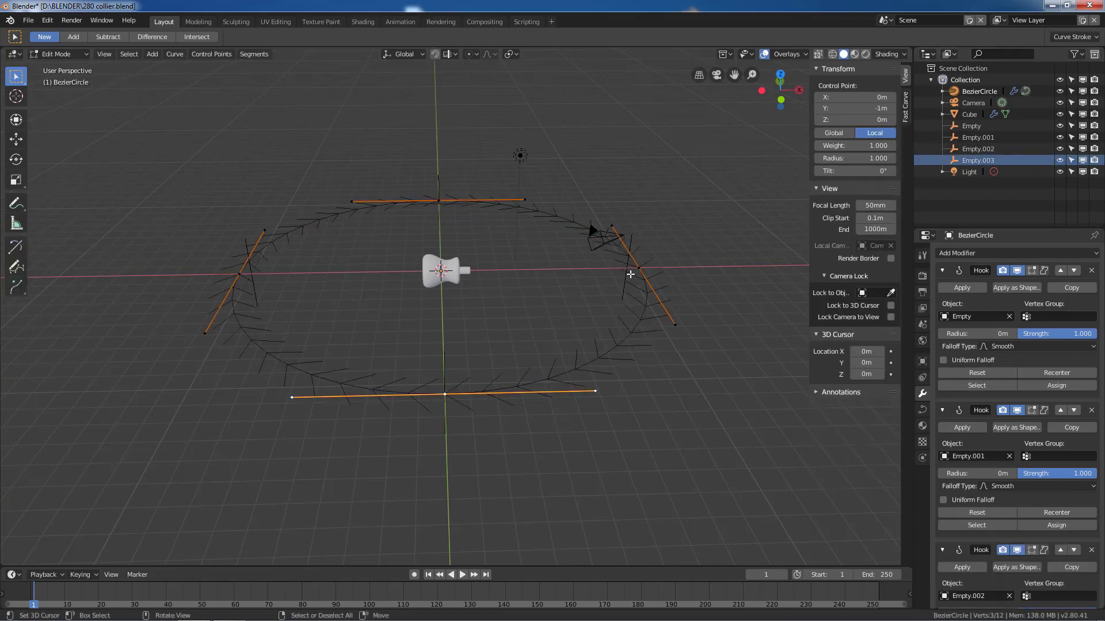
{"action": "key", "text": "Tab"}
Try lowering the hook empty at X 10 m by about 3.25 m along global Z.
{"action": "left_click", "coordinate": [629, 254]}
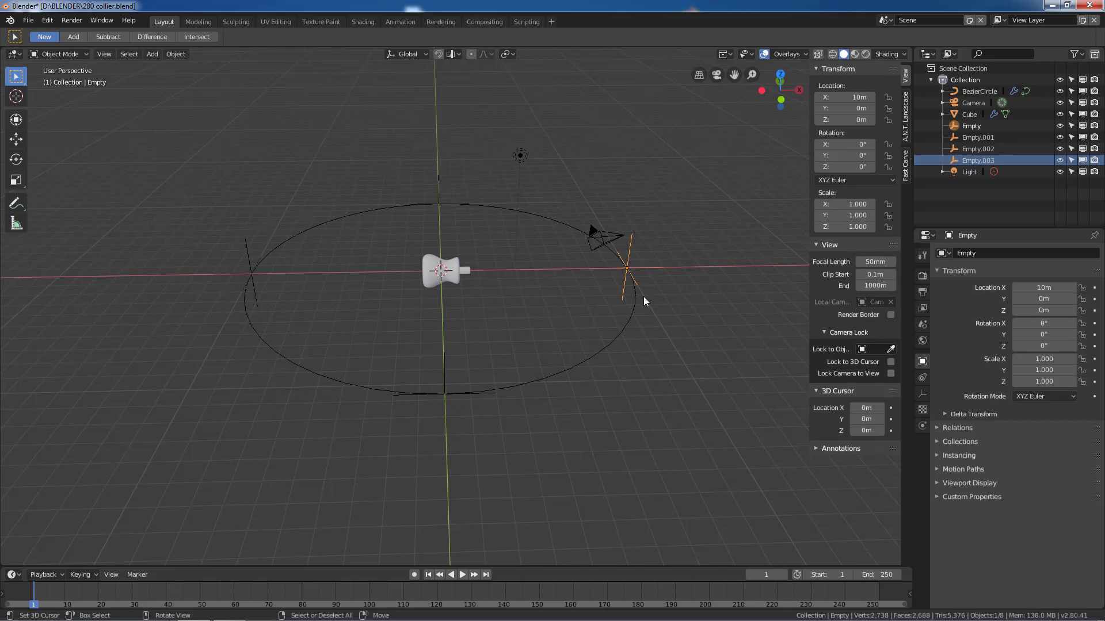
{"action": "key", "text": "g"}
{"action": "key", "text": "z"}
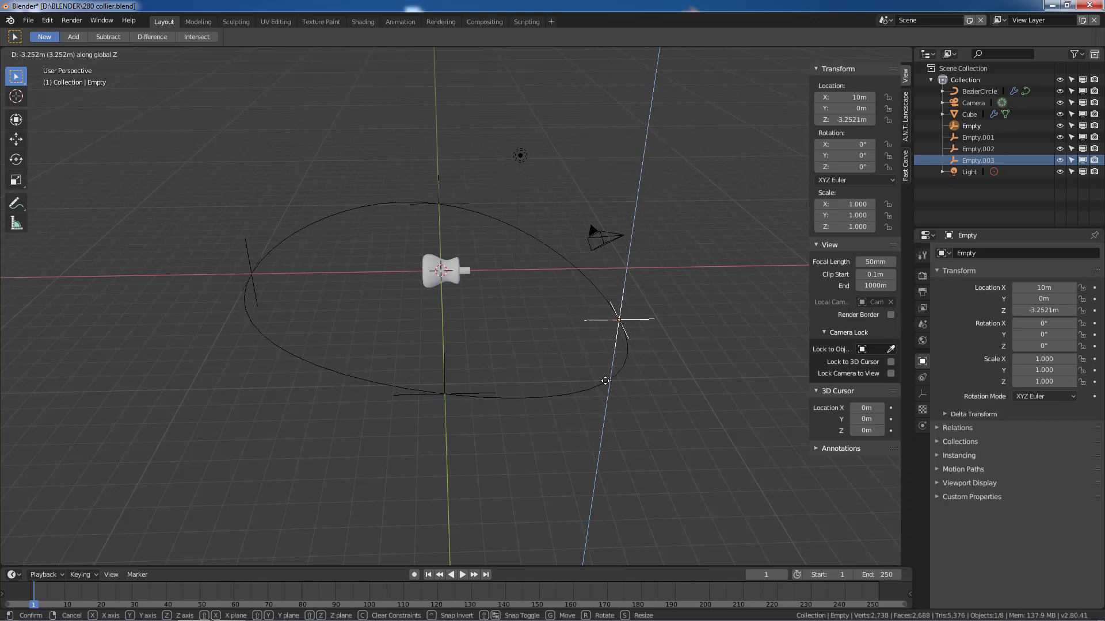
{"action": "key", "text": "Escape"}
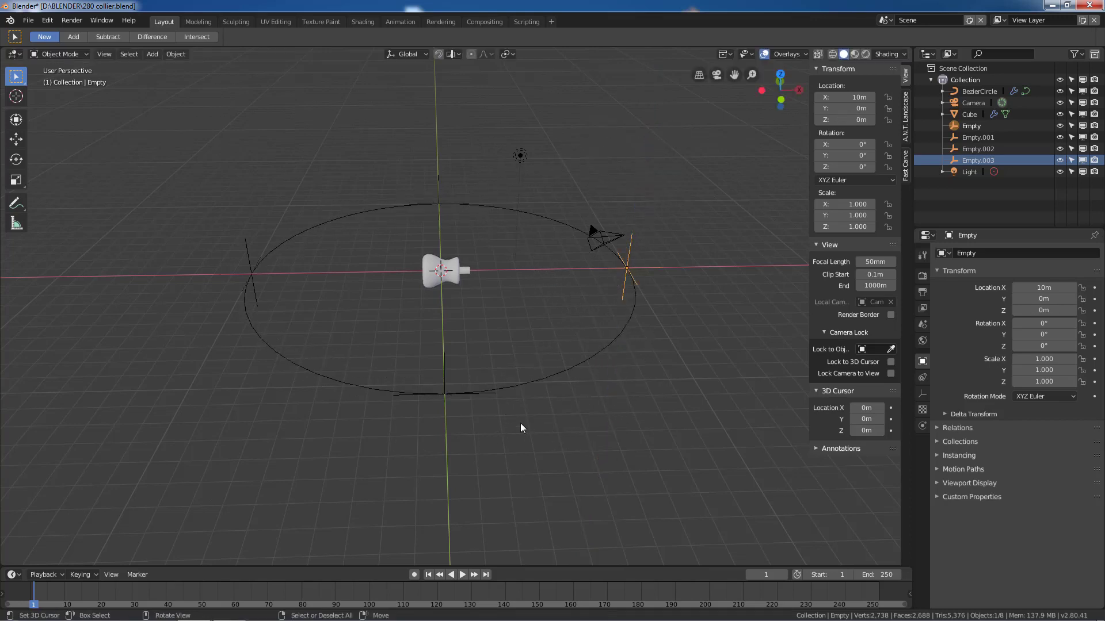
Widen the Properties editor and enable viewport display of the bead's Array modifier, keeping the fit type at Fit Curve.
{"action": "left_click", "coordinate": [440, 263]}
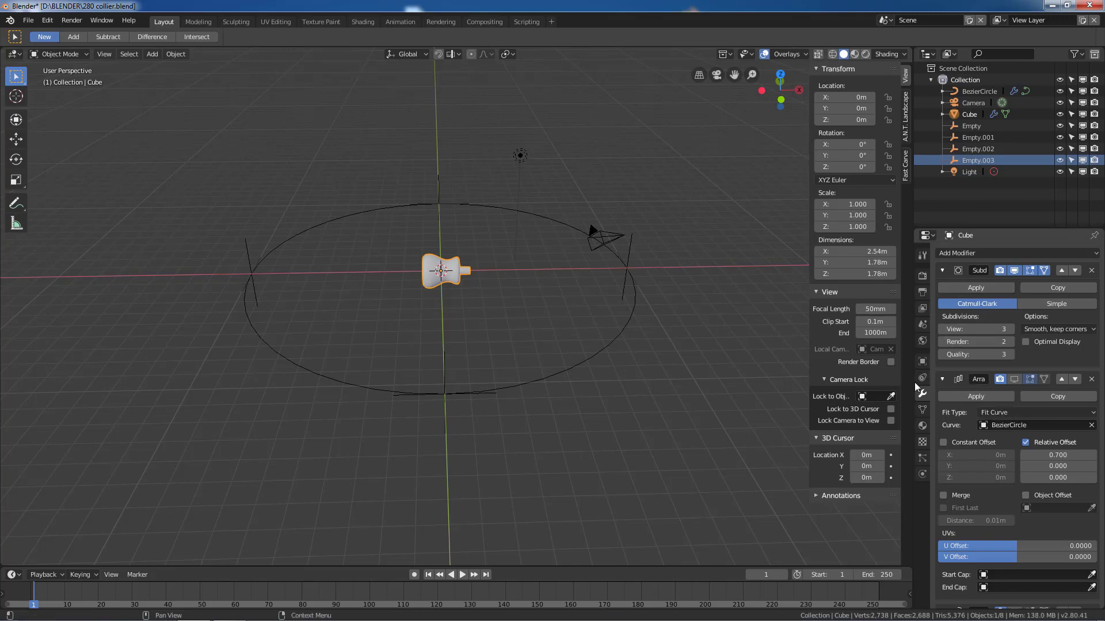
{"action": "left_click_drag", "start_coordinate": [914, 382], "coordinate": [830, 386]}
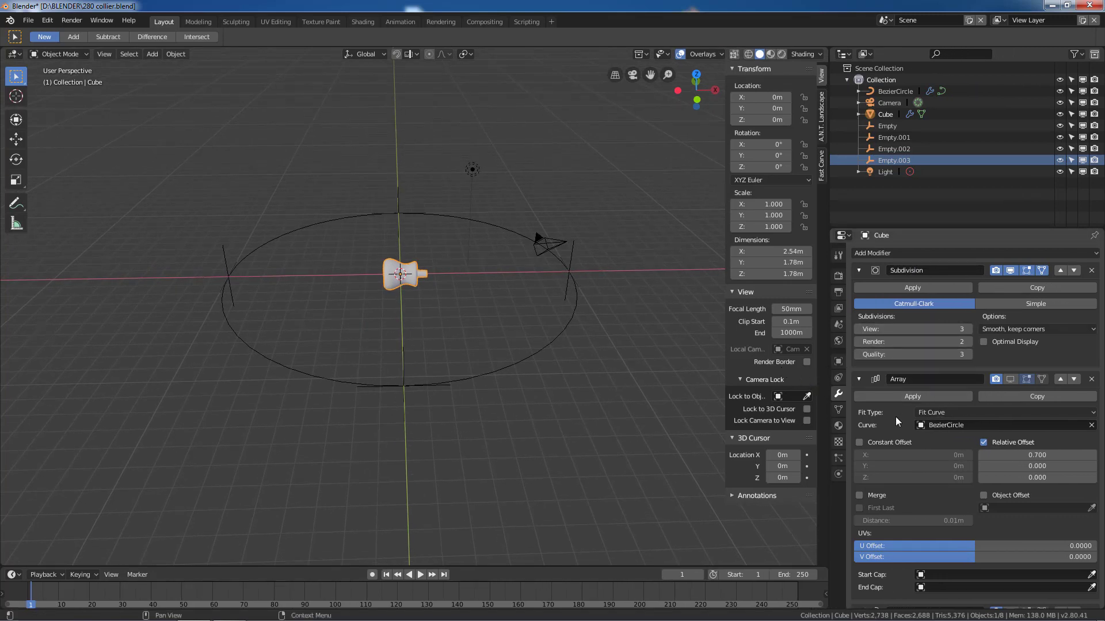
{"action": "left_click", "coordinate": [941, 414]}
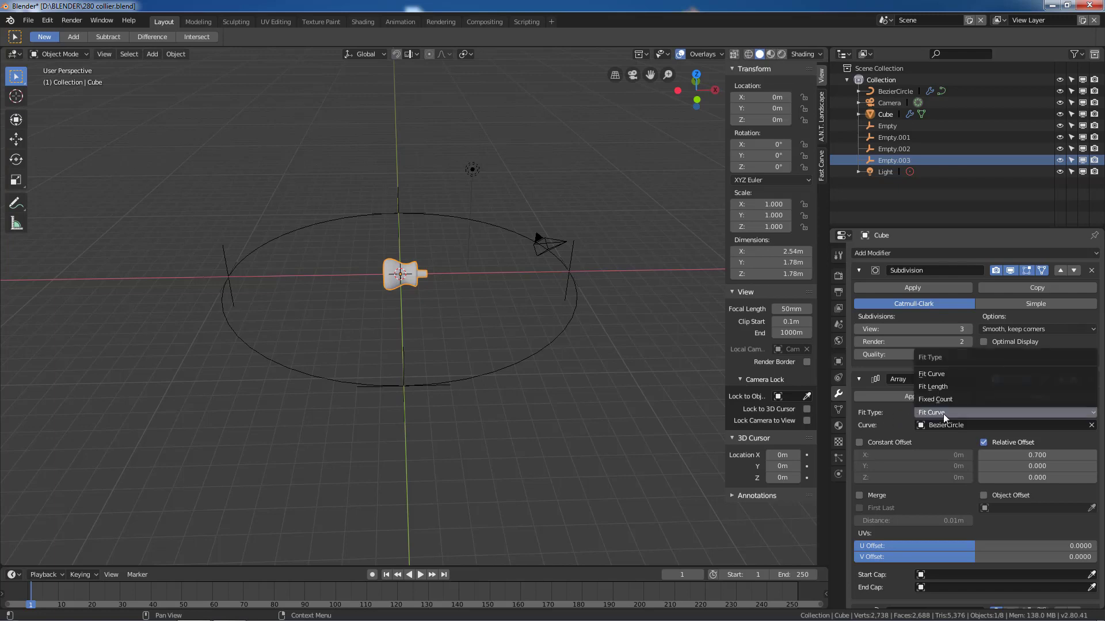
{"action": "left_click", "coordinate": [944, 413]}
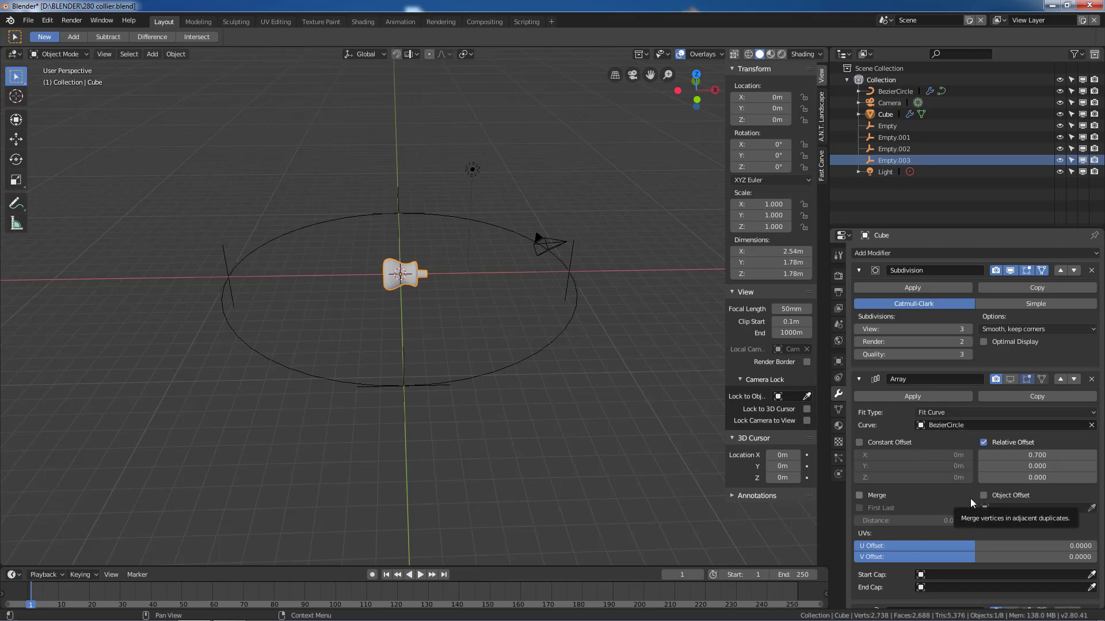
{"action": "left_click", "coordinate": [1010, 379]}
{"action": "scroll", "coordinate": [572, 362], "scroll_direction": "down", "scroll_amount": 2}
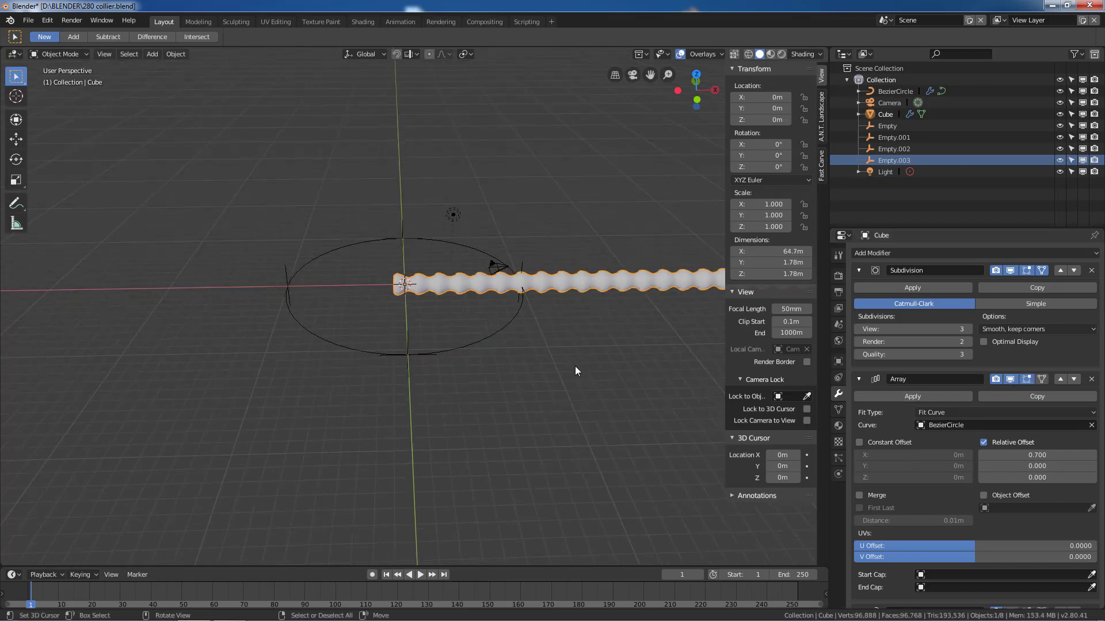
{"action": "middle_click_drag", "start_coordinate": [589, 365], "coordinate": [256, 369]}
{"action": "scroll", "coordinate": [366, 355], "scroll_direction": "down", "scroll_amount": 5}
{"action": "scroll", "coordinate": [448, 336], "scroll_direction": "up", "scroll_amount": 2}
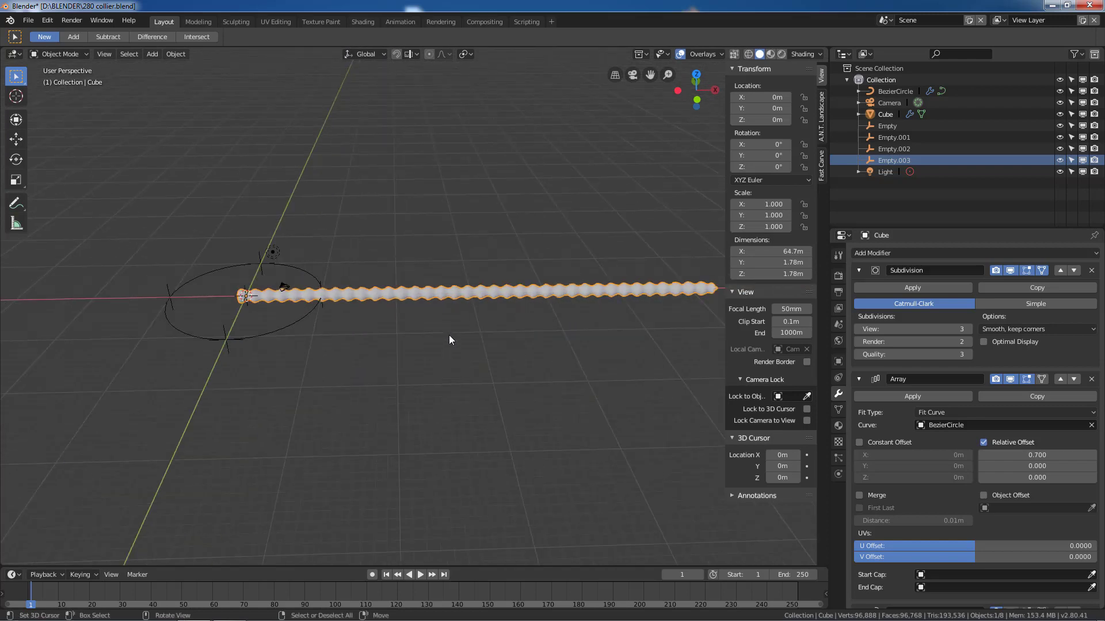
Enable viewport display of the bead's Curve modifier so the array follows the BezierCircle.
{"action": "scroll", "coordinate": [987, 385], "scroll_direction": "down", "scroll_amount": 3}
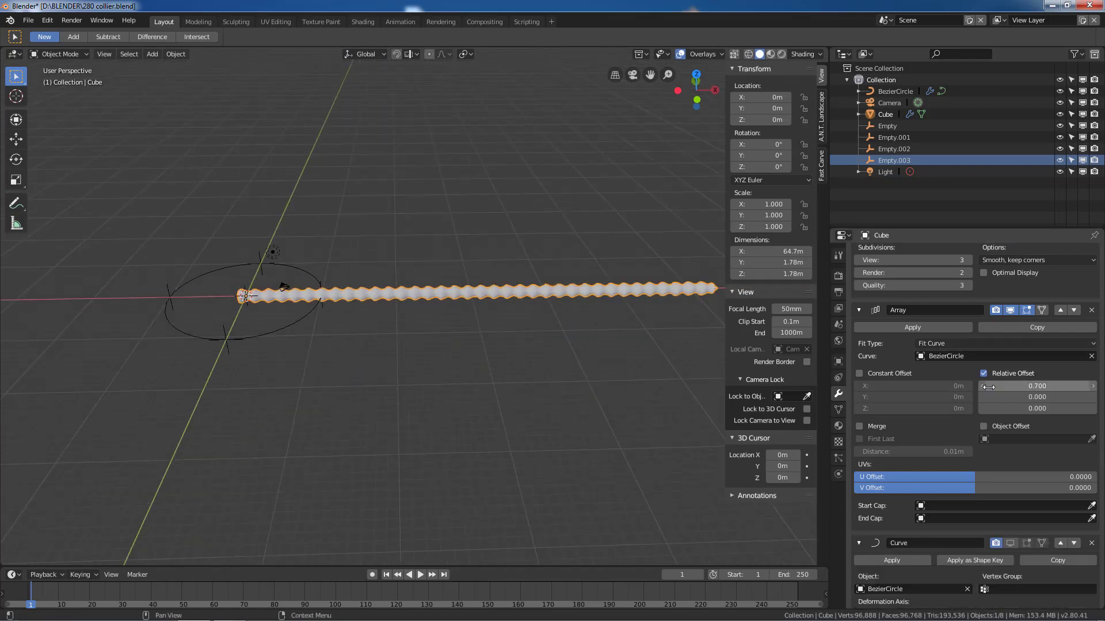
{"action": "scroll", "coordinate": [894, 491], "scroll_direction": "down", "scroll_amount": 1}
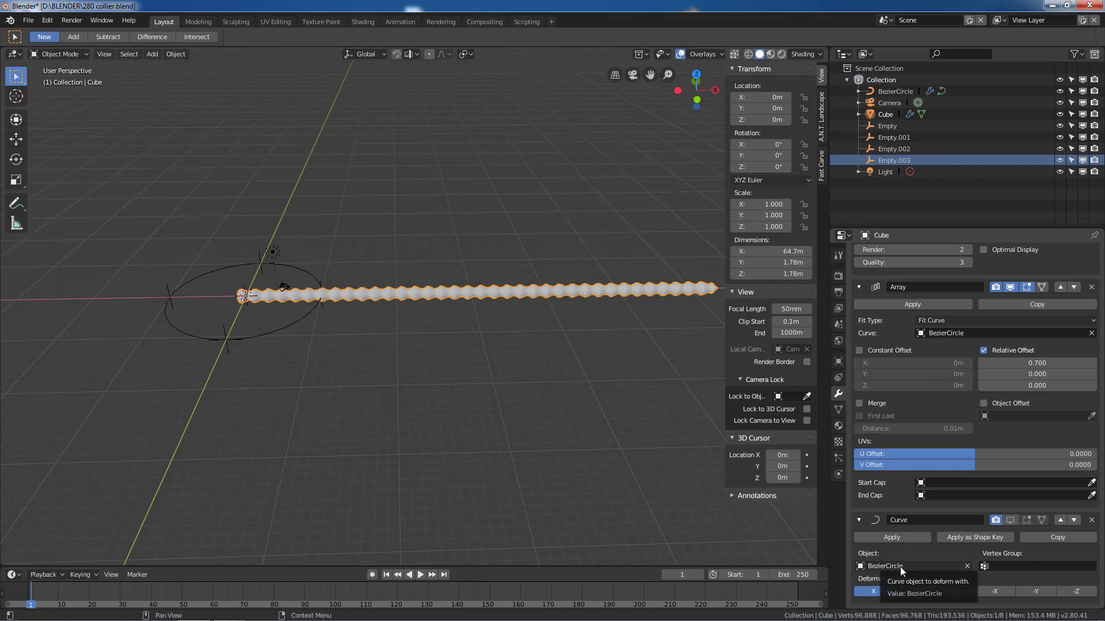
{"action": "left_click", "coordinate": [1010, 520]}
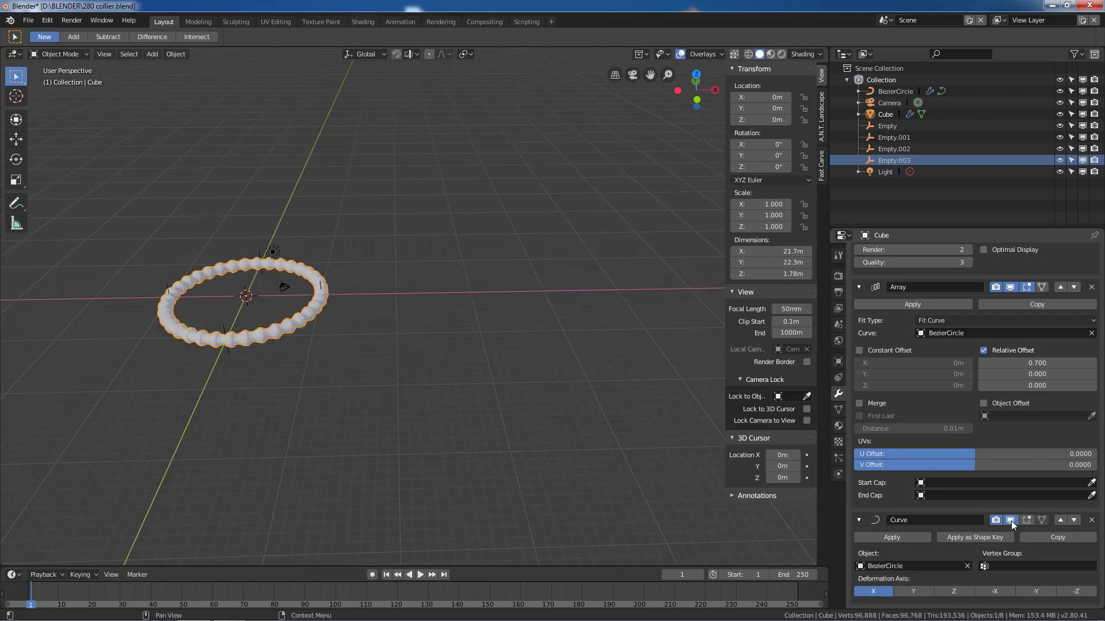
{"action": "scroll", "coordinate": [370, 355], "scroll_direction": "up", "scroll_amount": 5}
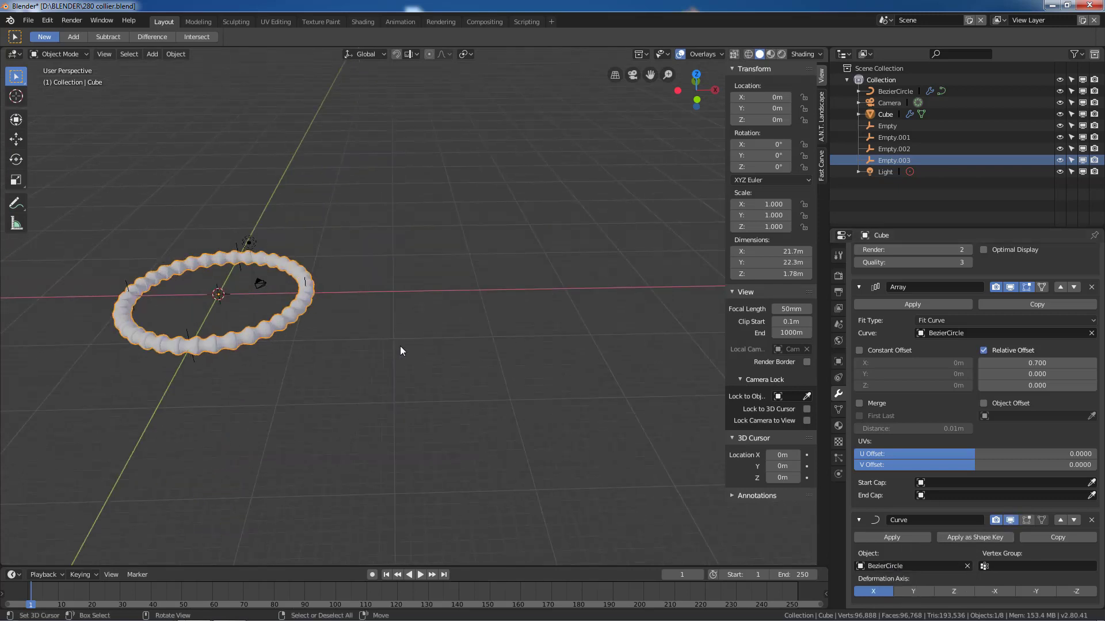
{"action": "middle_click_drag", "start_coordinate": [330, 302], "coordinate": [579, 448], "text": "shift"}
{"action": "scroll", "coordinate": [616, 351], "scroll_direction": "up", "scroll_amount": 5}
{"action": "scroll", "coordinate": [579, 444], "scroll_direction": "down", "scroll_amount": 2}
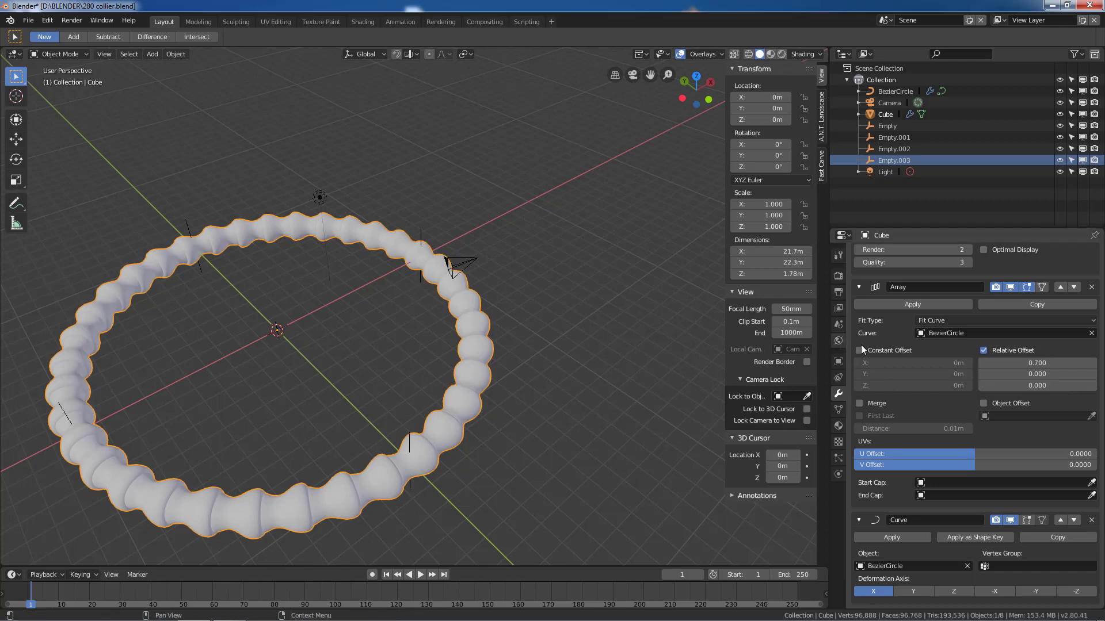
Lower the Array modifier's X relative offset to 0.2.
{"action": "left_click", "coordinate": [982, 363]}
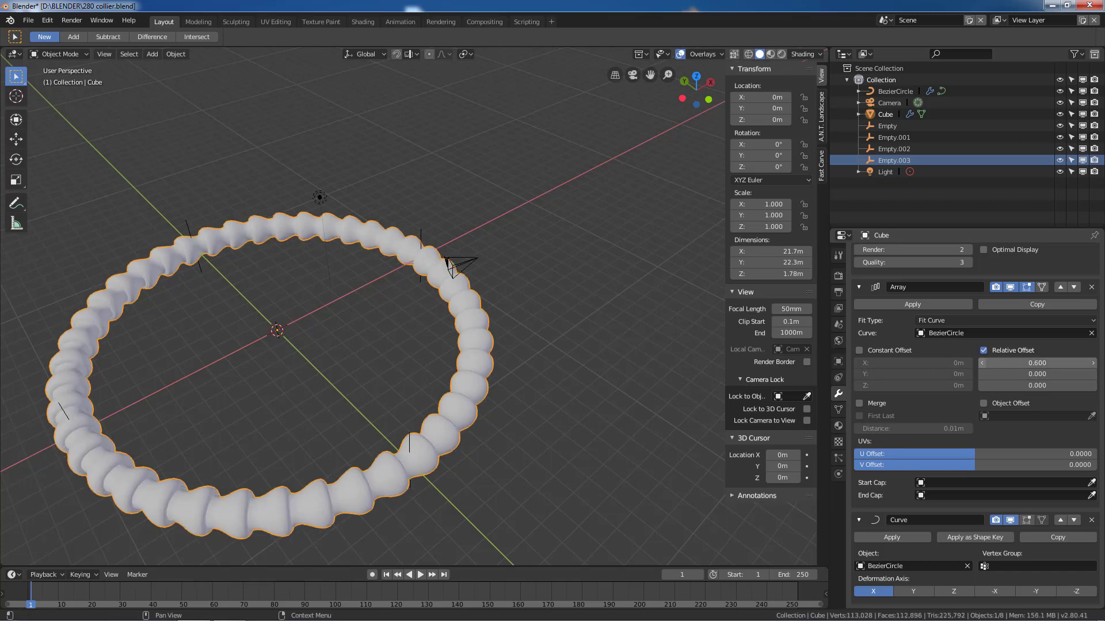
{"action": "left_click", "coordinate": [982, 363]}
{"action": "left_click", "coordinate": [982, 363]}
{"action": "left_click", "coordinate": [982, 363]}
{"action": "left_click", "coordinate": [982, 363]}
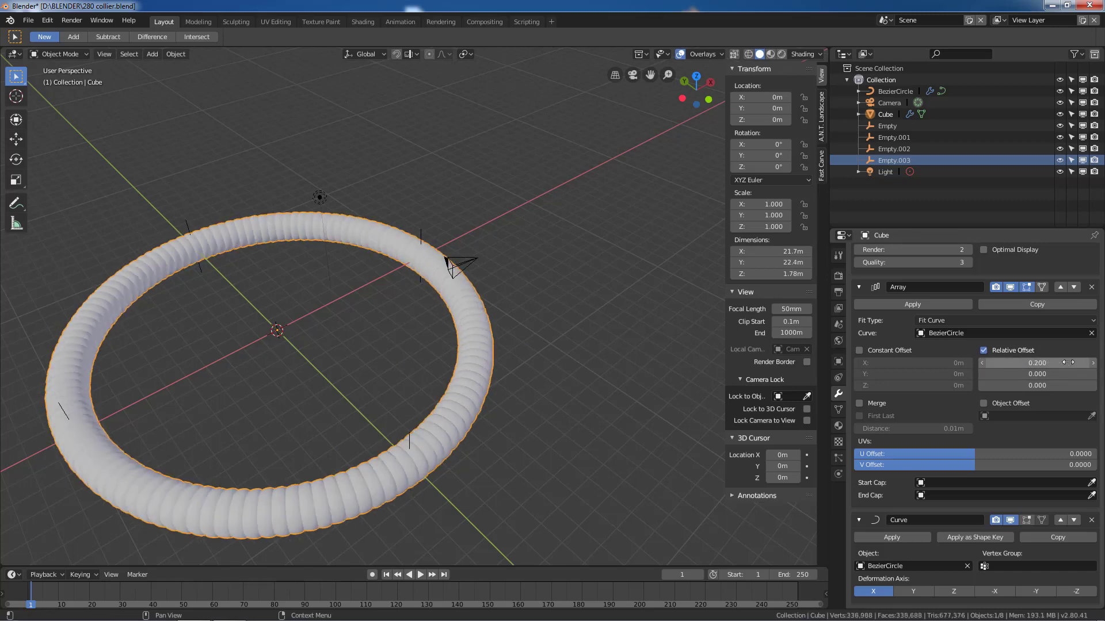
Raise the Array modifier's X relative offset to 1.4 to spread the beads apart.
{"action": "left_click", "coordinate": [1092, 363]}
{"action": "left_click", "coordinate": [1092, 363]}
{"action": "left_click", "coordinate": [1093, 363]}
{"action": "left_click", "coordinate": [1093, 363]}
{"action": "left_click", "coordinate": [1092, 363]}
{"action": "left_click", "coordinate": [1093, 363]}
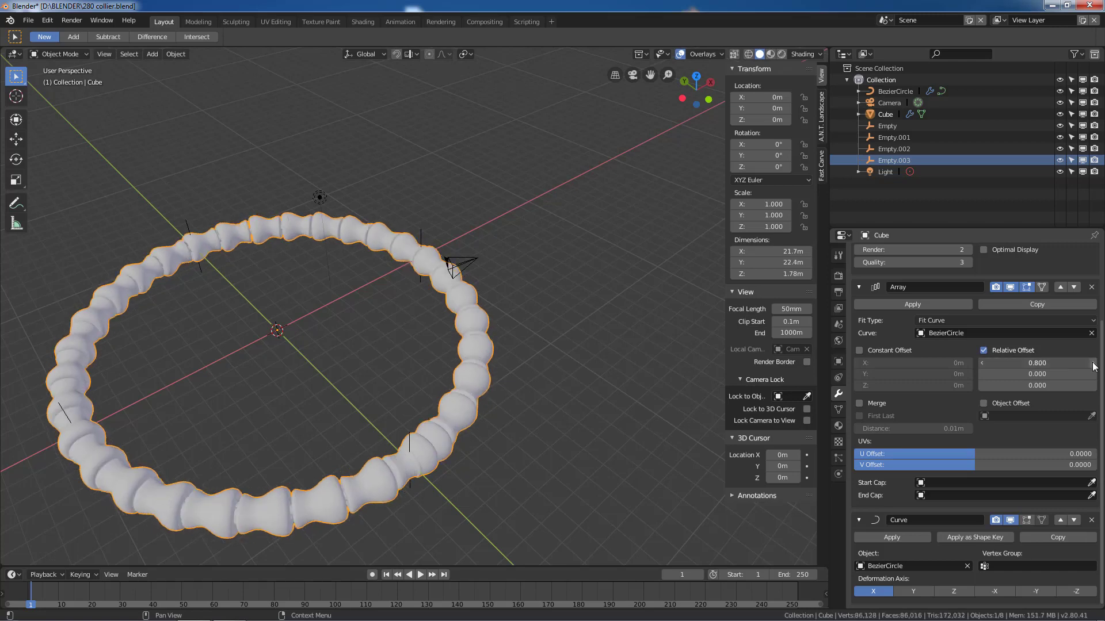
{"action": "left_click", "coordinate": [1093, 363]}
{"action": "left_click", "coordinate": [1092, 363]}
{"action": "left_click", "coordinate": [1093, 363]}
{"action": "left_click", "coordinate": [1092, 363]}
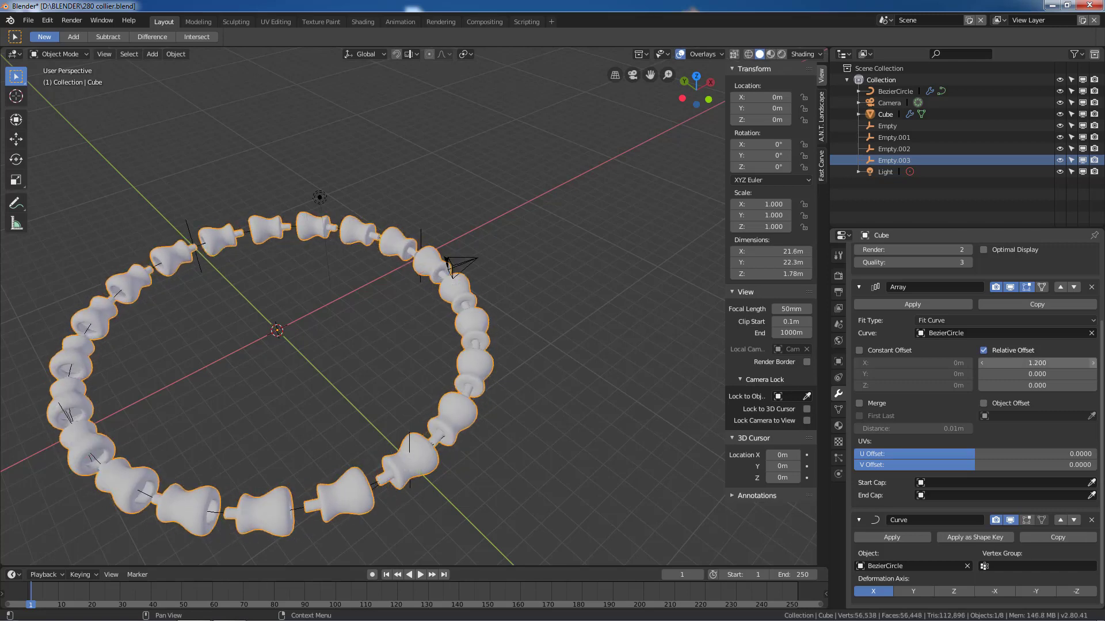
{"action": "left_click", "coordinate": [1092, 363]}
{"action": "left_click", "coordinate": [1092, 363]}
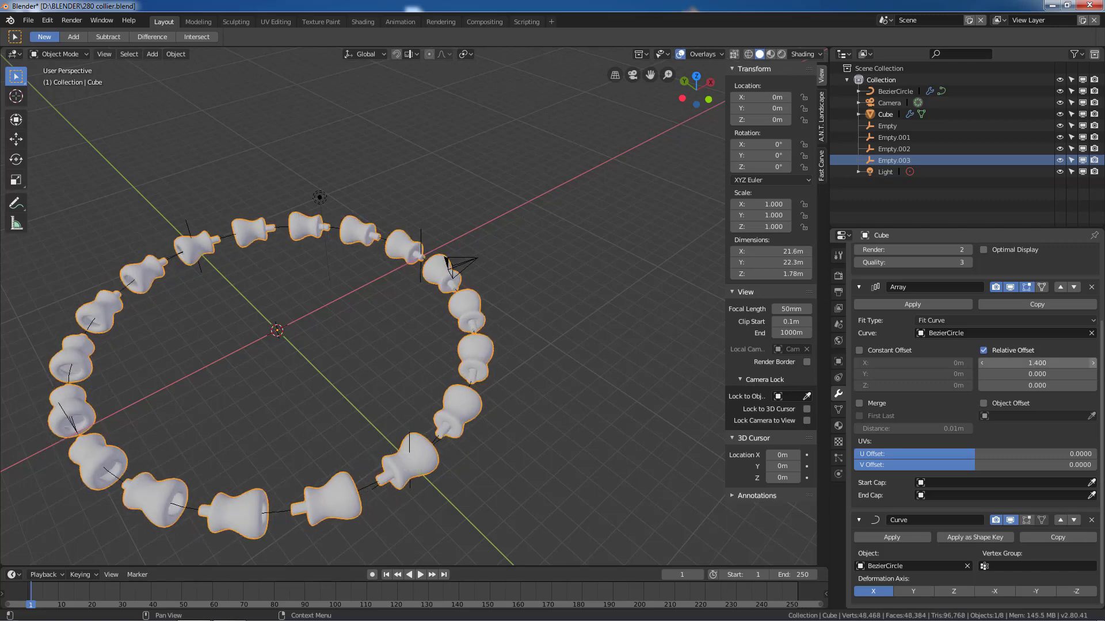
Set the Array modifier's X relative offset back to 0.7.
{"action": "left_click", "coordinate": [981, 364]}
{"action": "left_click", "coordinate": [981, 363]}
{"action": "left_click", "coordinate": [982, 364]}
{"action": "left_click", "coordinate": [982, 364]}
{"action": "left_click", "coordinate": [982, 364]}
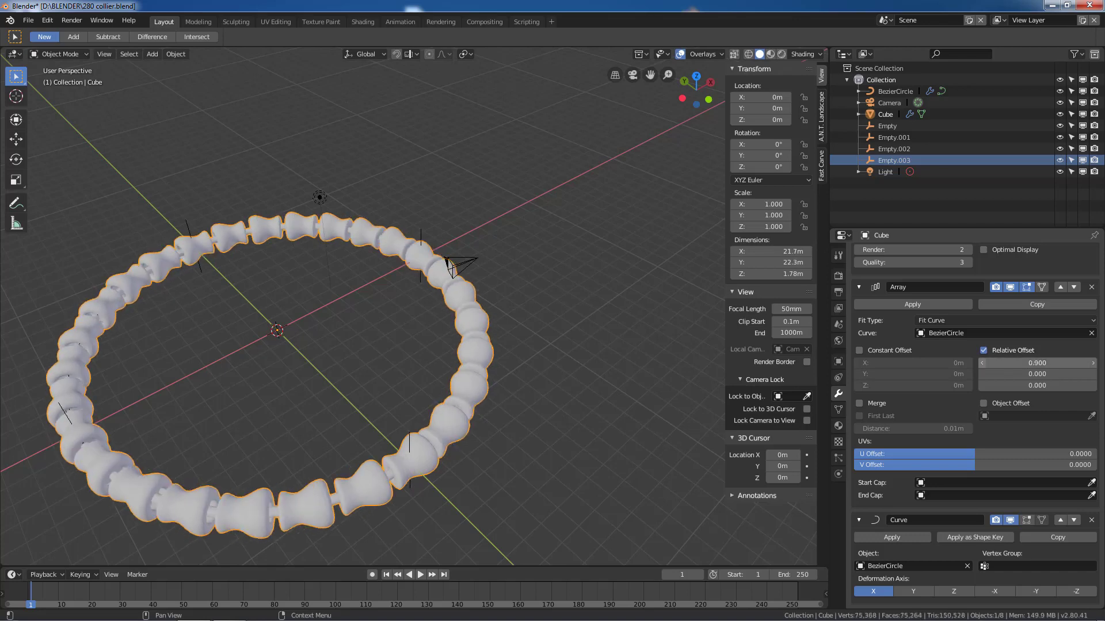
{"action": "left_click", "coordinate": [981, 363]}
{"action": "left_click", "coordinate": [982, 364]}
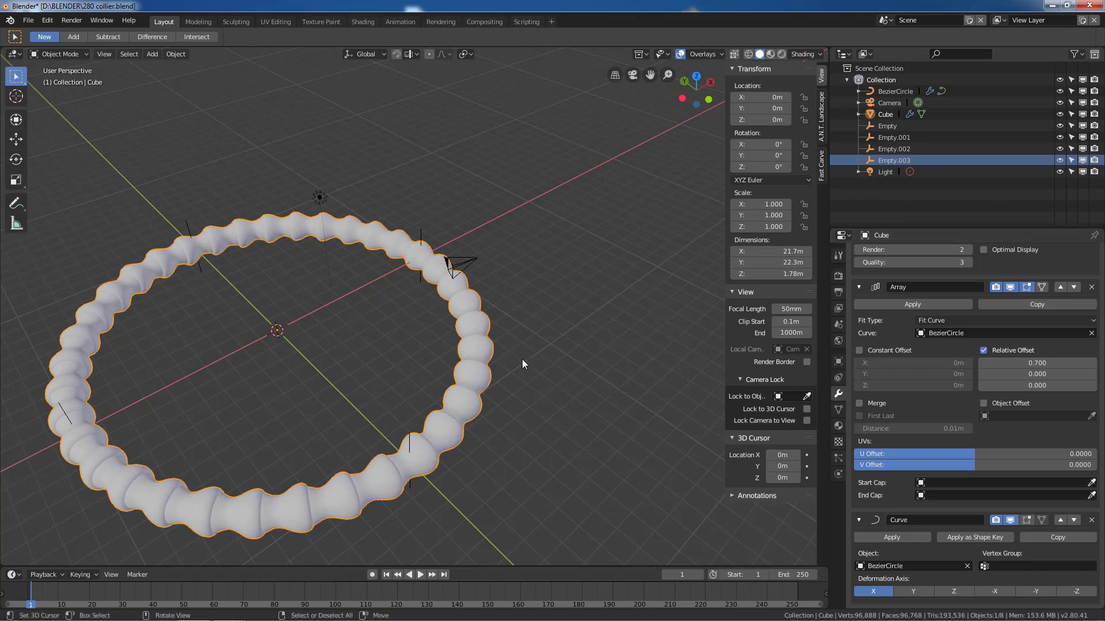
{"action": "scroll", "coordinate": [525, 360], "scroll_direction": "down", "scroll_amount": 1}
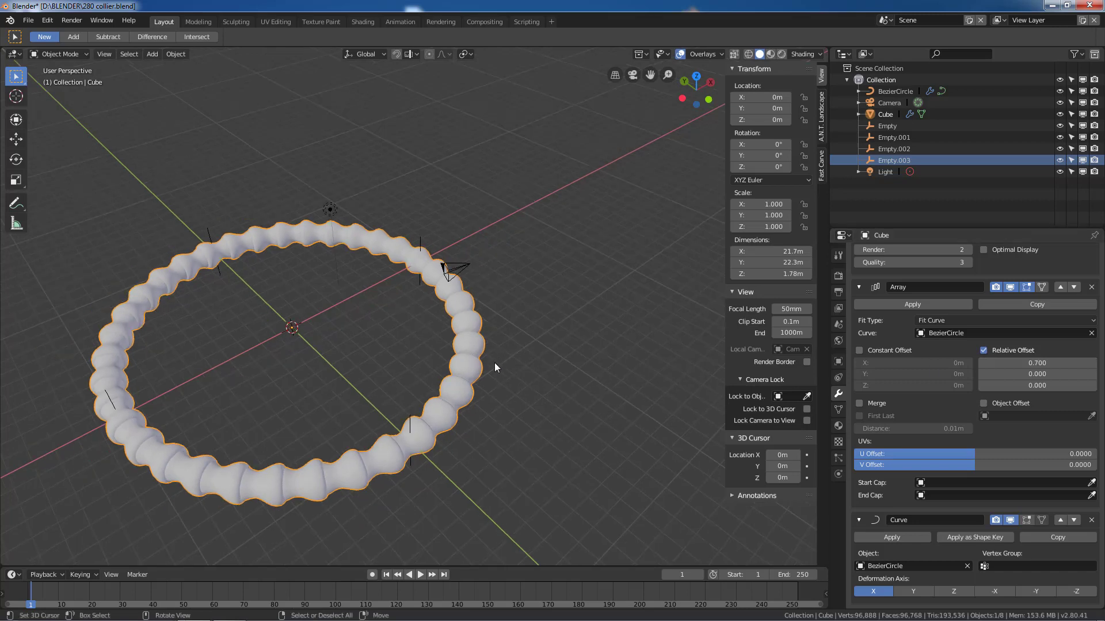
Try moving the empty hooked to the necklace's edge to test how the bead chain follows it.
{"action": "left_click", "coordinate": [432, 249]}
{"action": "key", "text": "g"}
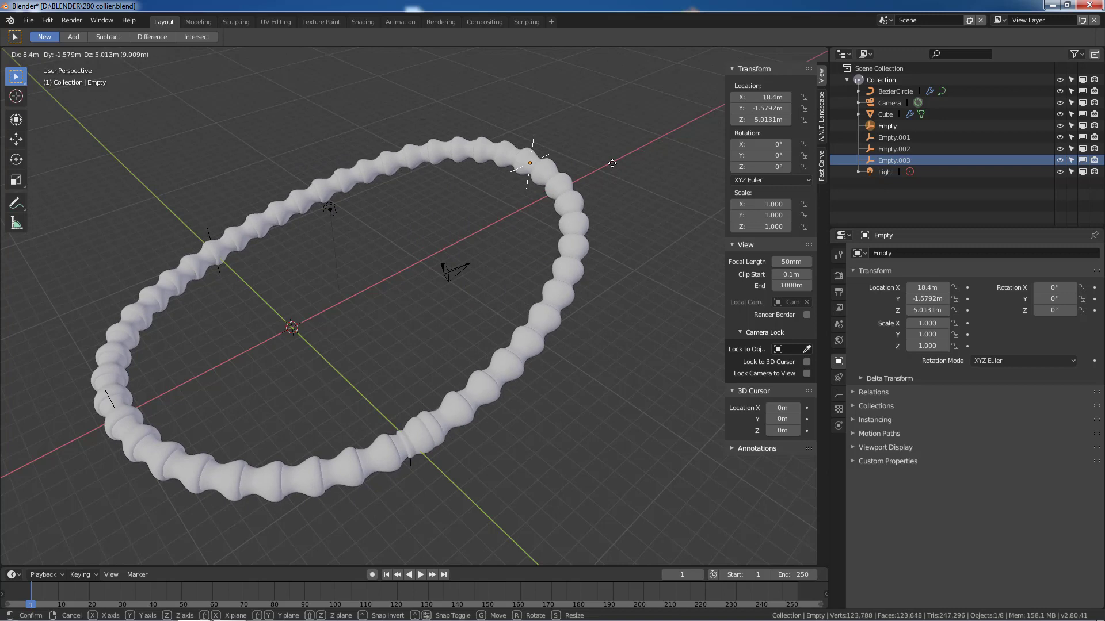
{"action": "key", "text": "Escape"}
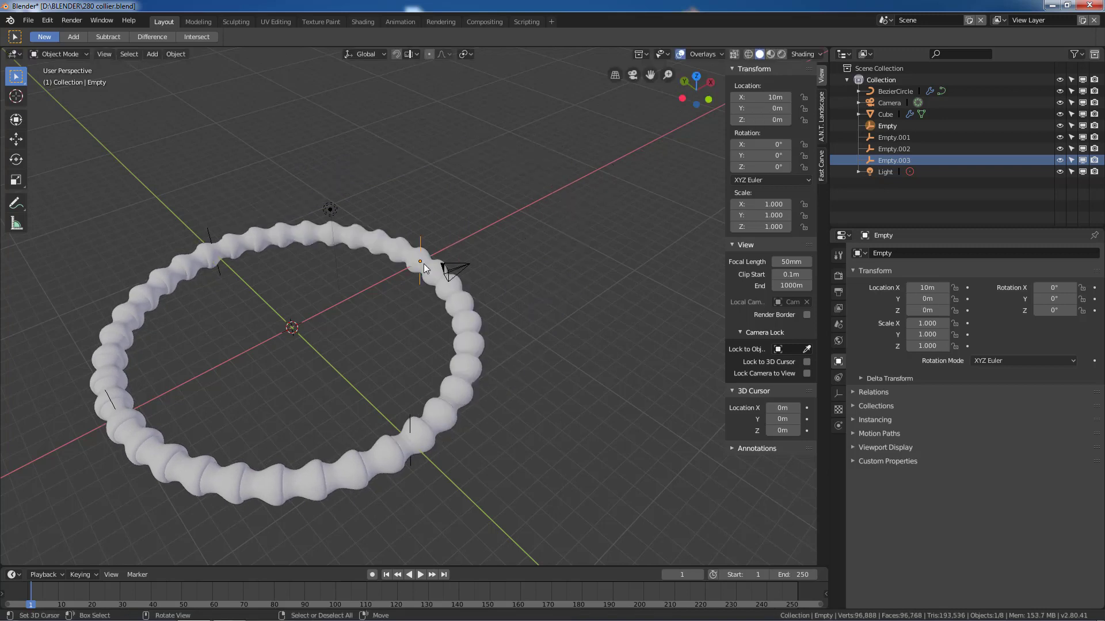
{"action": "key", "text": "g"}
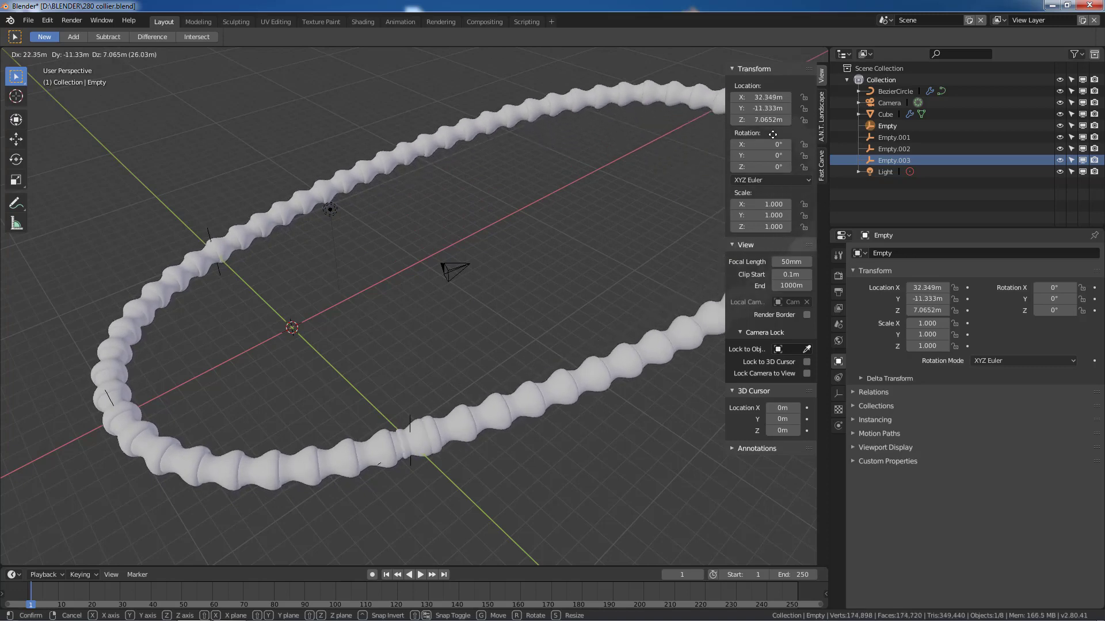
{"action": "key", "text": "Escape"}
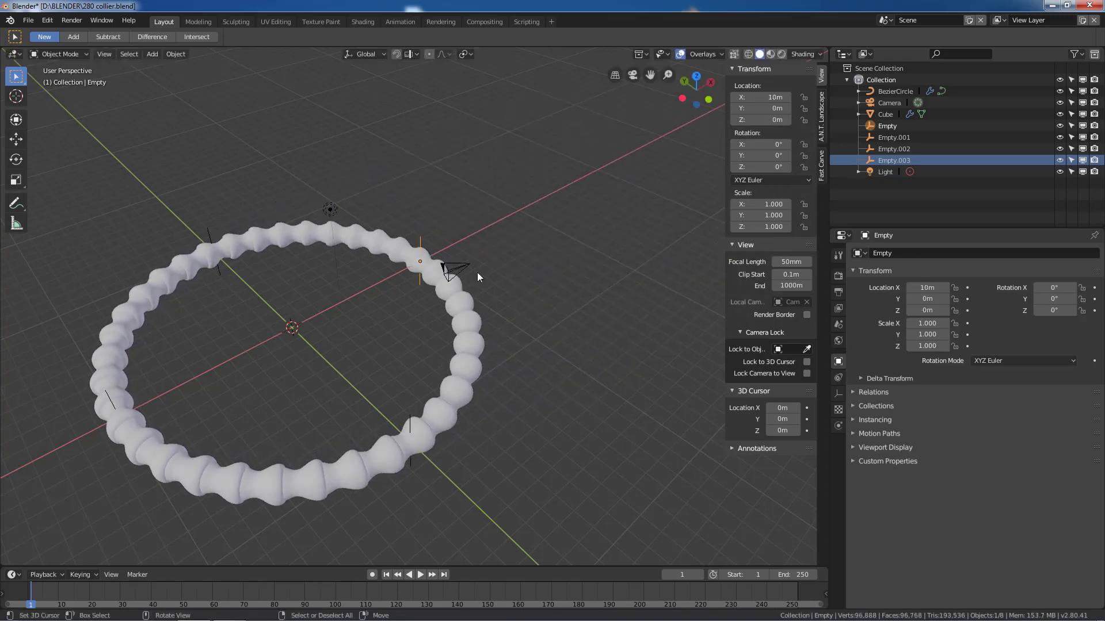
{"action": "scroll", "coordinate": [533, 288], "scroll_direction": "down", "scroll_amount": 2}
{"action": "middle_click_drag", "start_coordinate": [530, 308], "coordinate": [454, 316]}
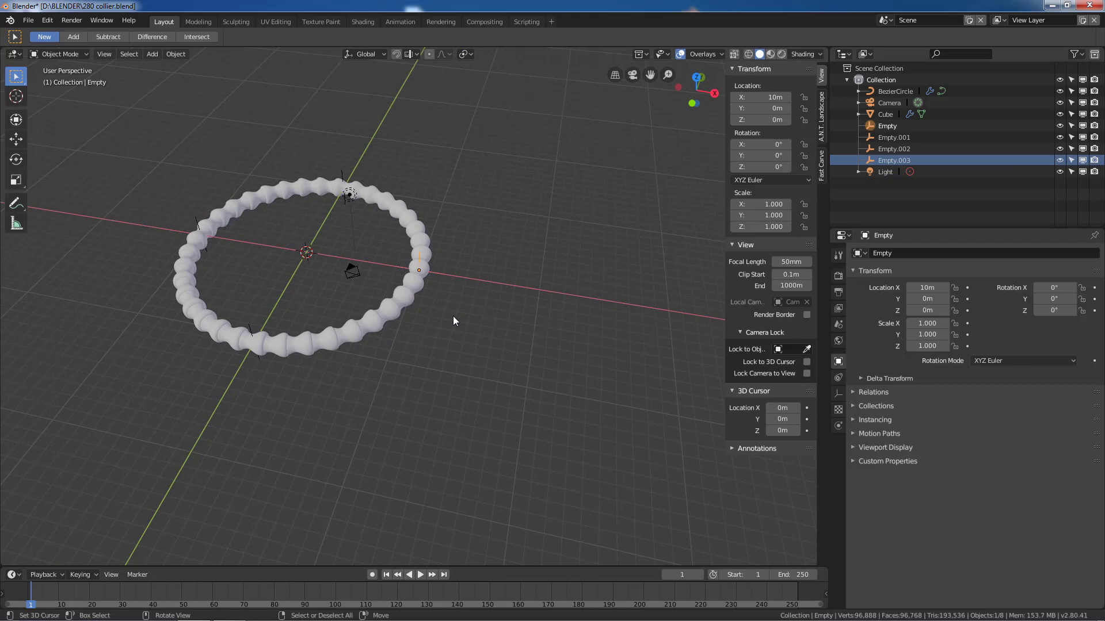
Open 280 robot.blend and hide Collection 1, leaving the example arm in Collection 2 displayed.
{"action": "key", "text": "ctrl+o"}
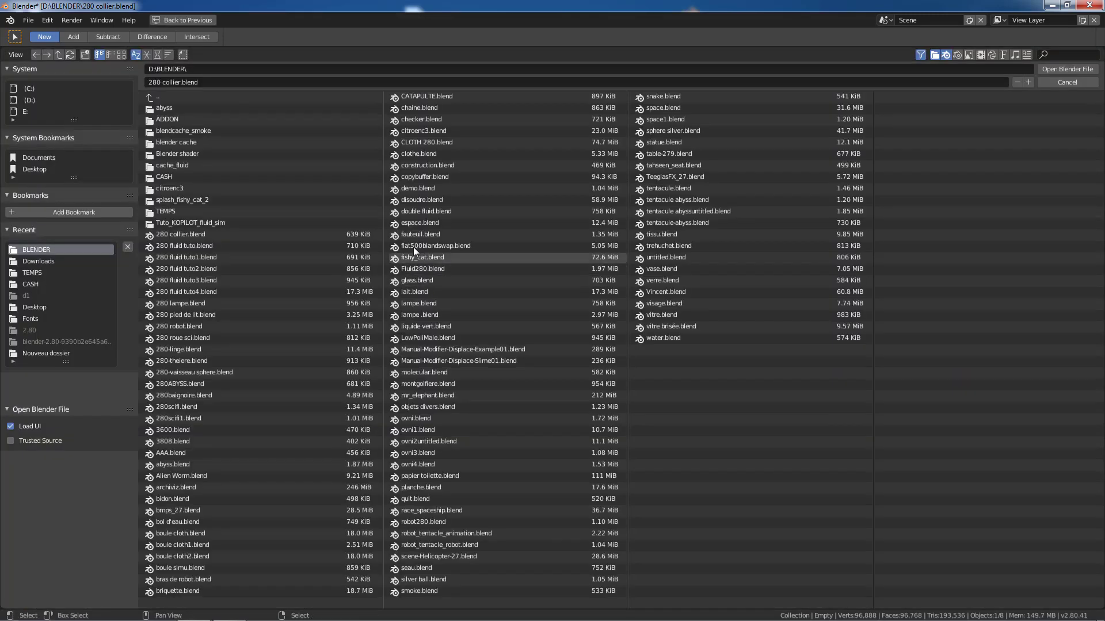
{"action": "double_click", "coordinate": [189, 327]}
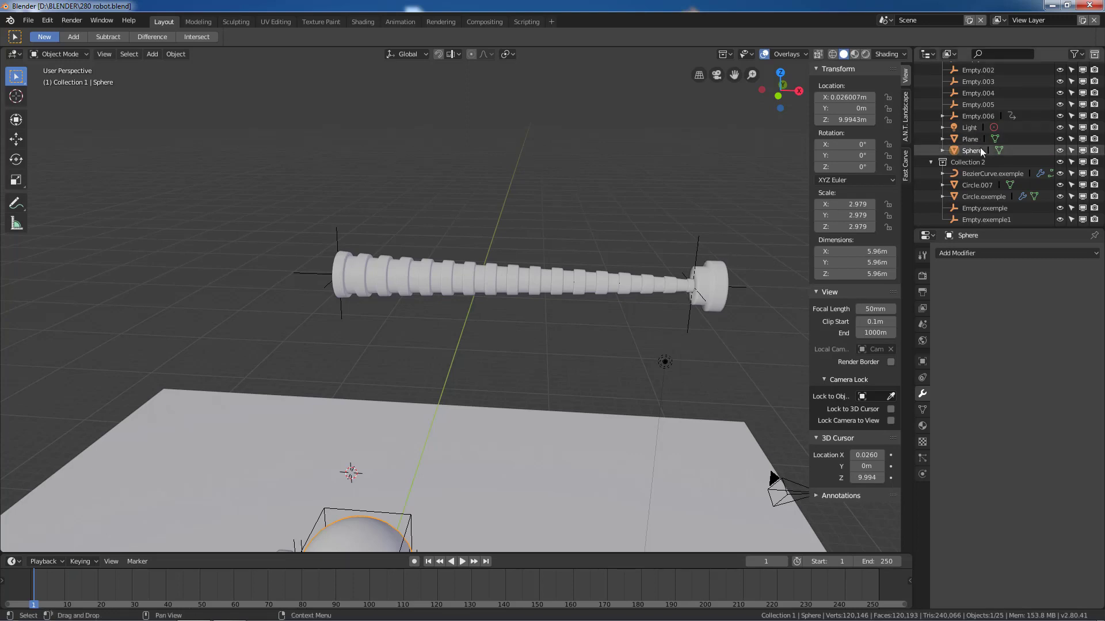
{"action": "left_click", "coordinate": [1060, 162]}
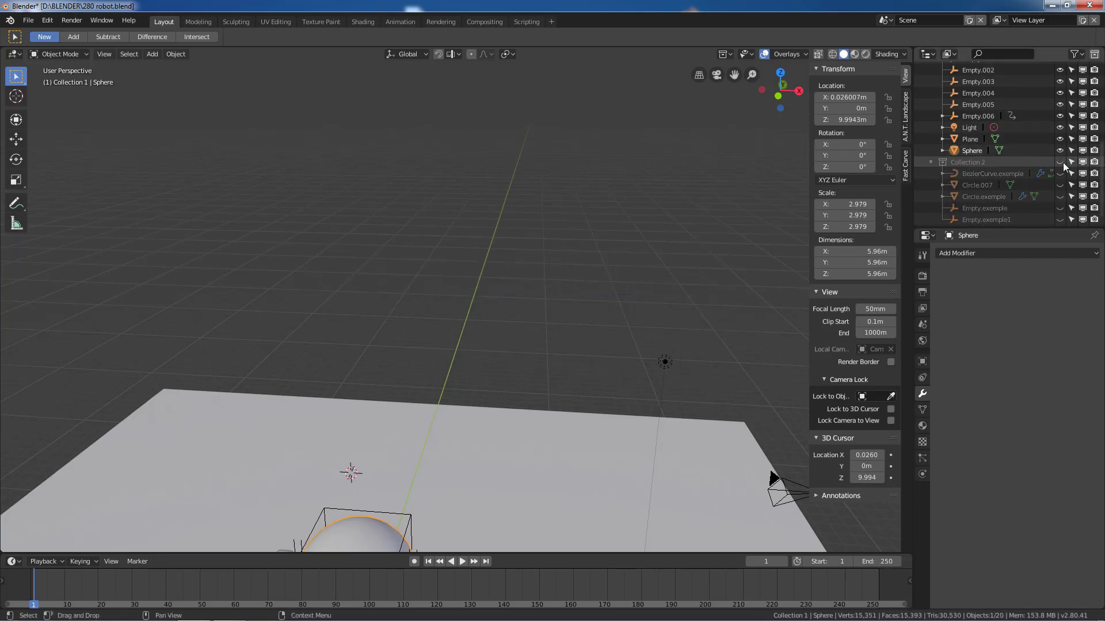
{"action": "left_click", "coordinate": [1061, 163]}
{"action": "scroll", "coordinate": [1059, 133], "scroll_direction": "up", "scroll_amount": 5}
{"action": "scroll", "coordinate": [1059, 132], "scroll_direction": "up", "scroll_amount": 3}
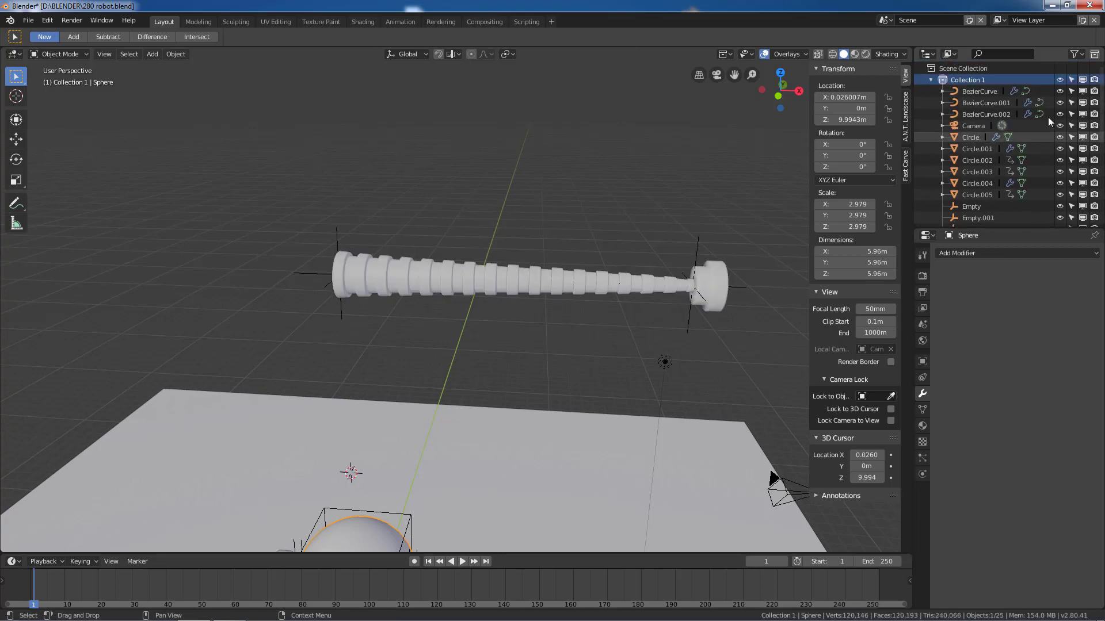
{"action": "left_click", "coordinate": [1059, 80]}
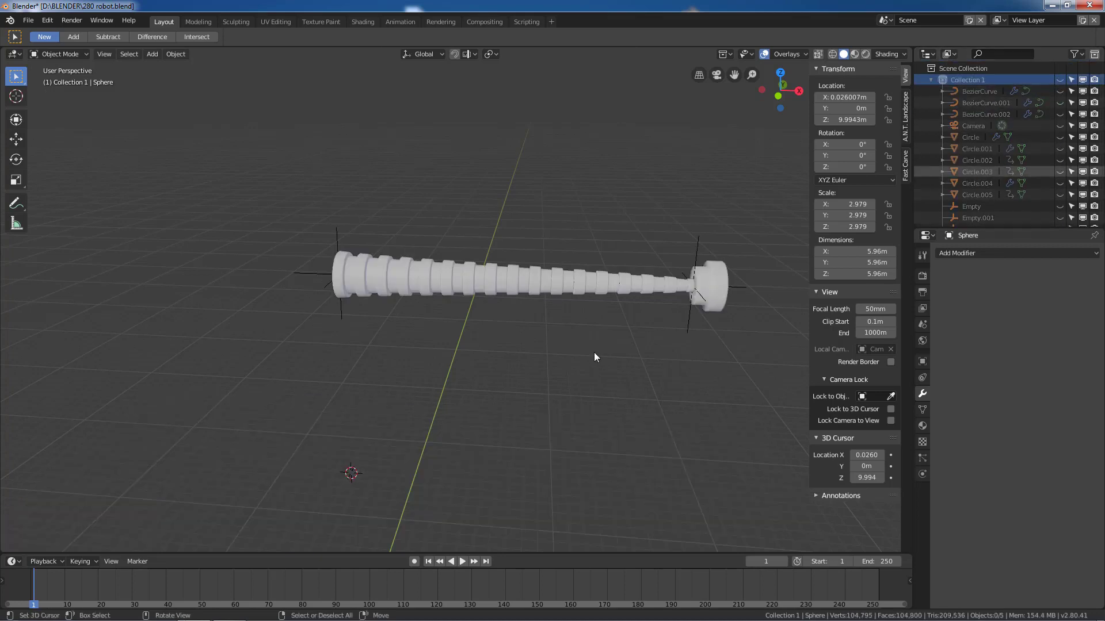
Select BezierCurve.exemple and hide Circle.007 and Circle.exemple to isolate the curve with its empties.
{"action": "scroll", "coordinate": [982, 195], "scroll_direction": "down", "scroll_amount": 7}
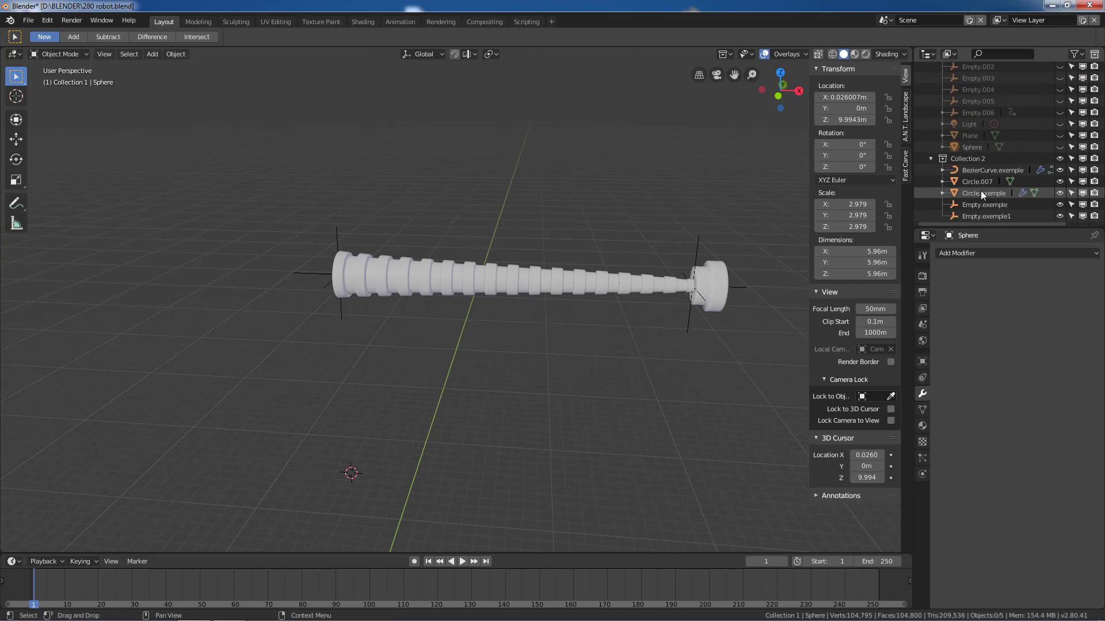
{"action": "left_click", "coordinate": [978, 170]}
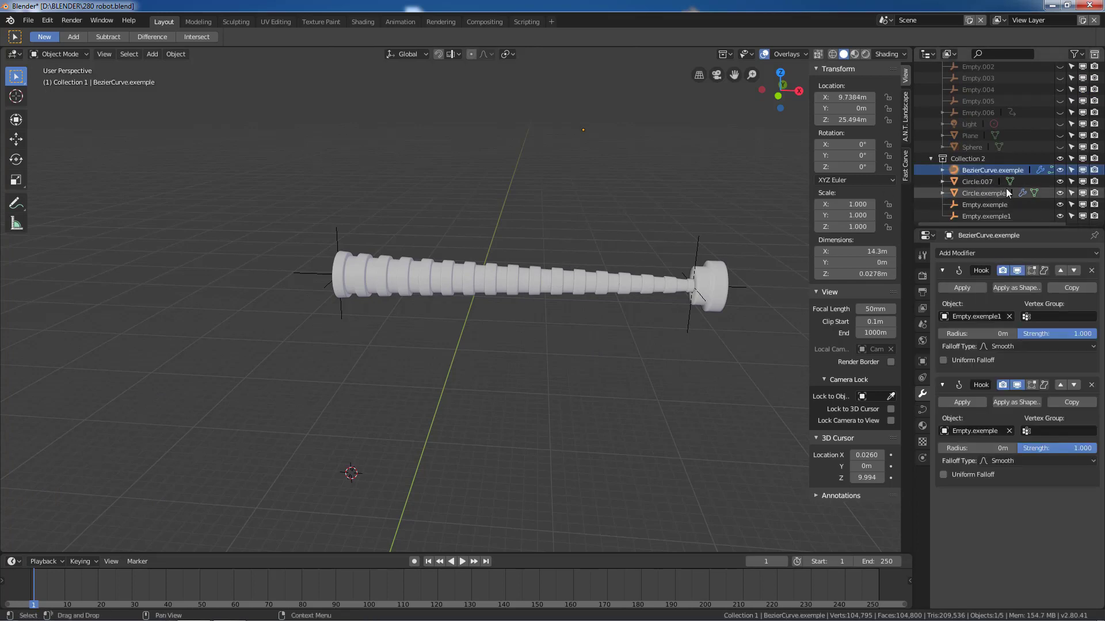
{"action": "left_click", "coordinate": [1058, 181]}
{"action": "left_click", "coordinate": [1058, 180]}
{"action": "left_click", "coordinate": [1058, 181]}
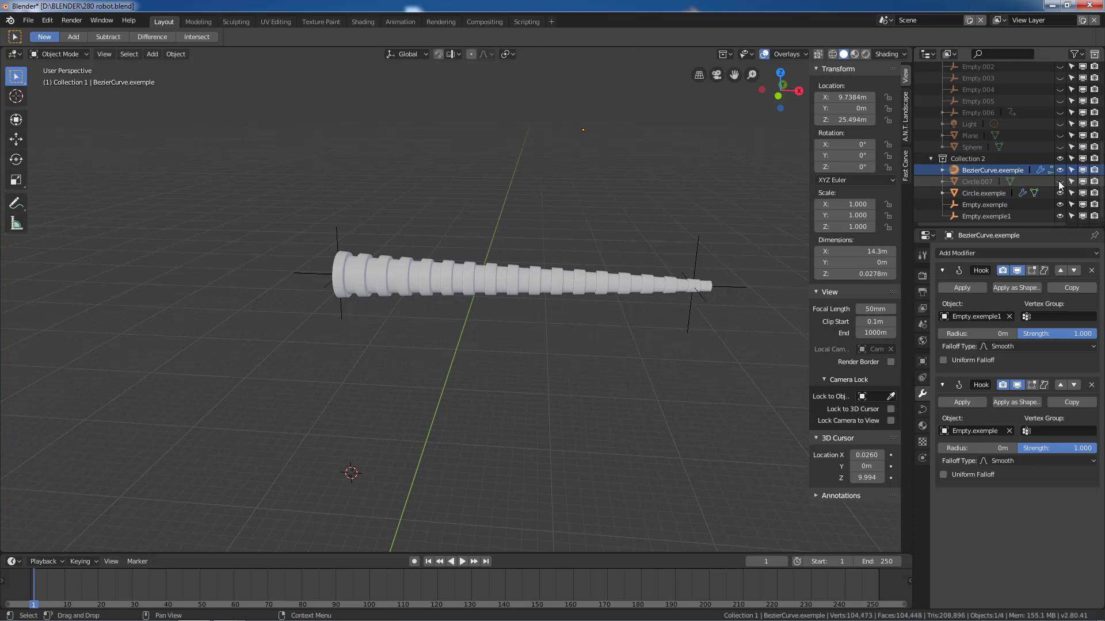
{"action": "left_click", "coordinate": [1058, 180]}
{"action": "left_click", "coordinate": [1058, 180]}
{"action": "left_click", "coordinate": [1058, 181]}
{"action": "left_click", "coordinate": [1058, 181]}
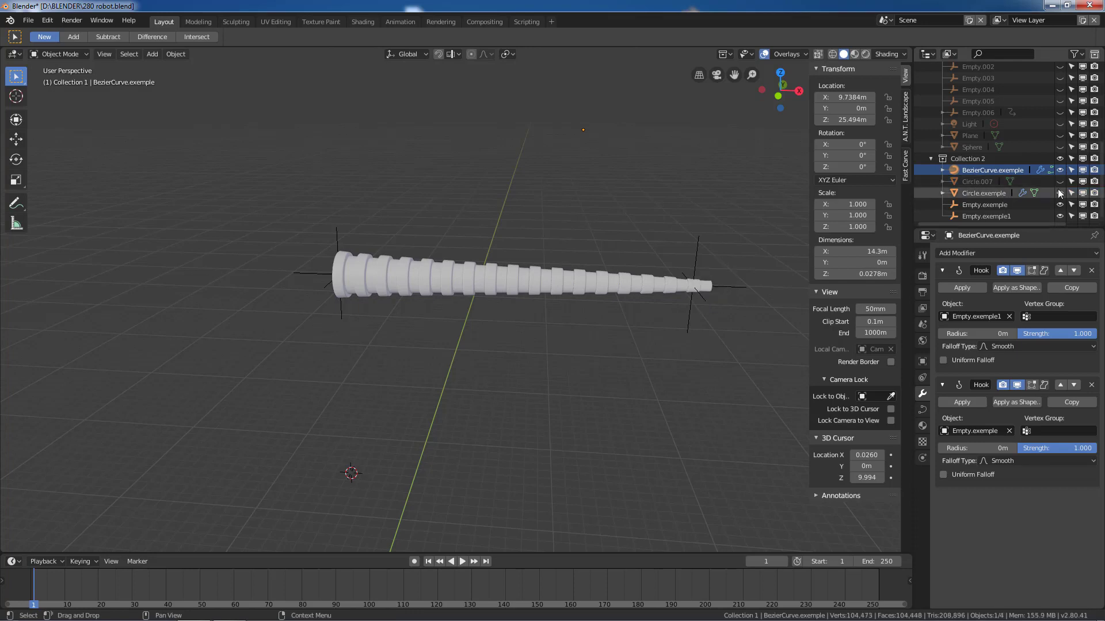
{"action": "left_click", "coordinate": [1059, 193]}
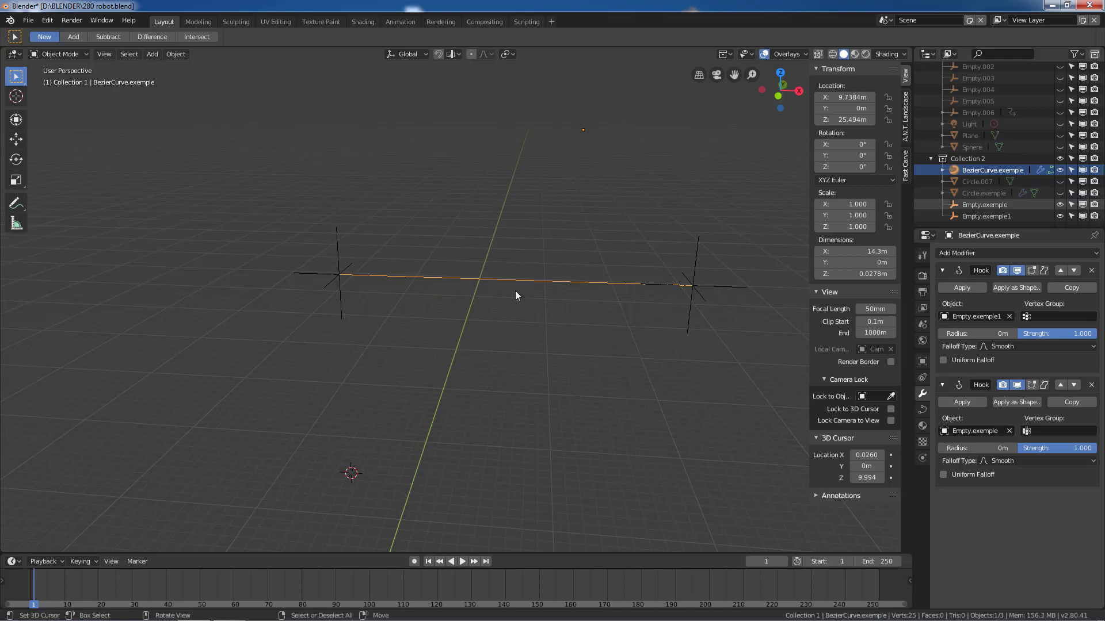
Examine BezierCurve.exemple's control points in Edit Mode, unhide Circle.exemple and Circle.007, and return to Object Mode.
{"action": "key", "text": "Tab"}
{"action": "scroll", "coordinate": [530, 194], "scroll_direction": "down", "scroll_amount": 2}
{"action": "middle_click_drag", "start_coordinate": [530, 194], "coordinate": [486, 300], "text": "shift"}
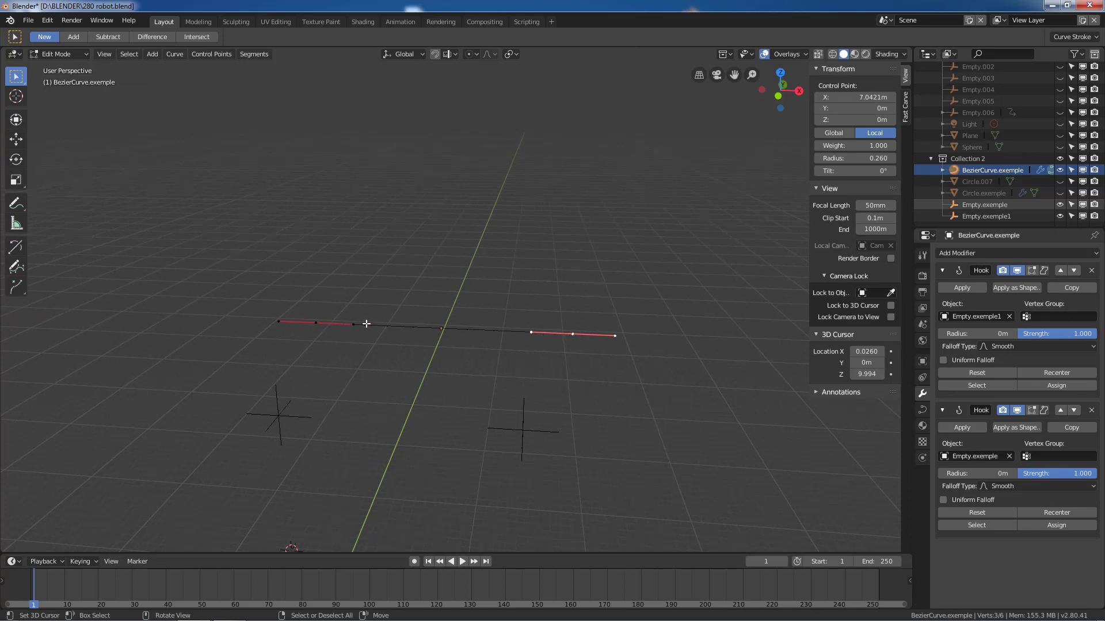
{"action": "scroll", "coordinate": [413, 345], "scroll_direction": "down", "scroll_amount": 2}
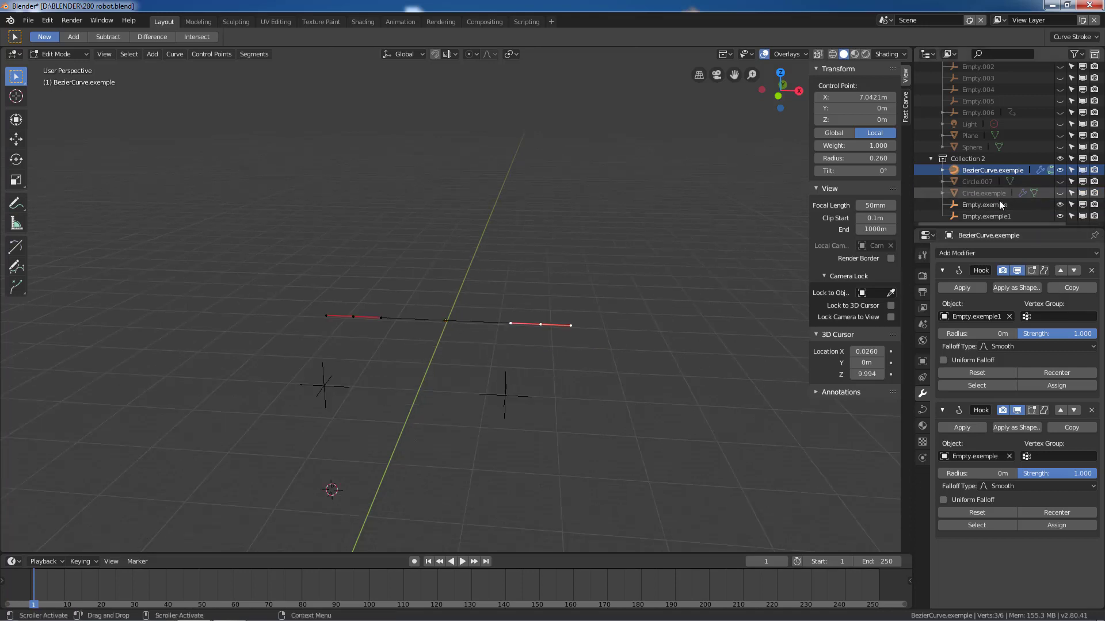
{"action": "left_click", "coordinate": [1060, 193]}
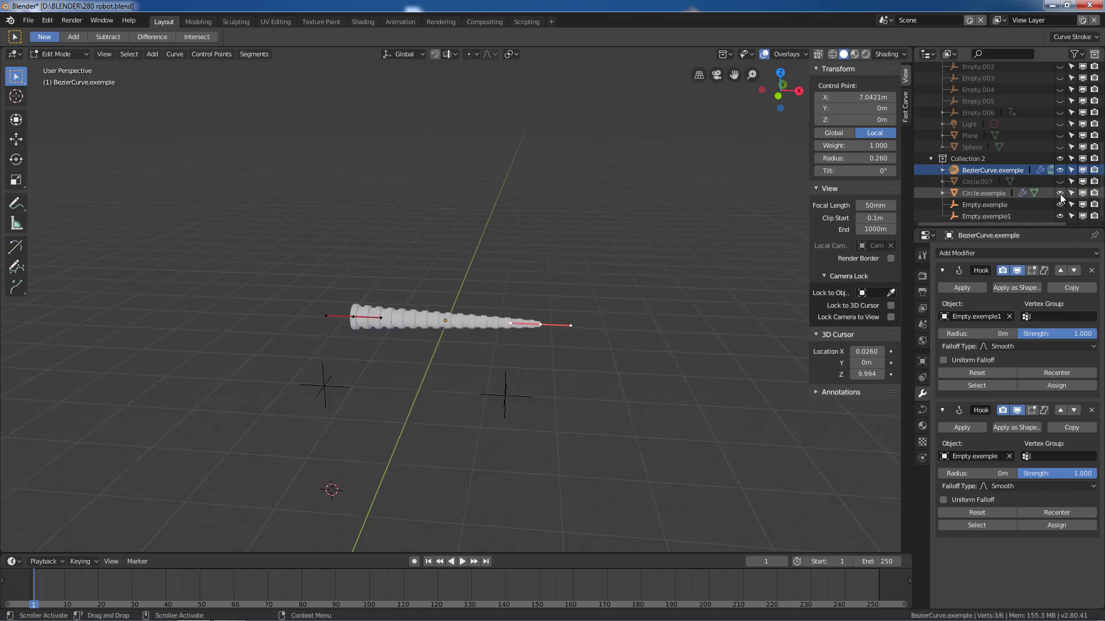
{"action": "left_click", "coordinate": [1059, 182]}
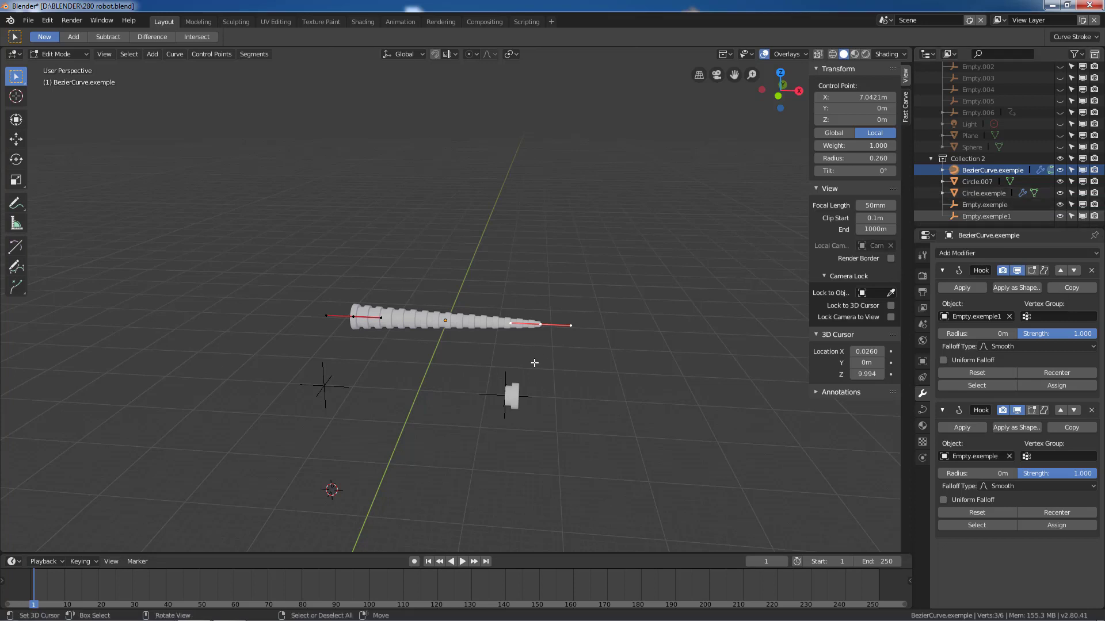
{"action": "key", "text": "Tab"}
{"action": "middle_click_drag", "start_coordinate": [541, 416], "coordinate": [537, 348], "text": "shift"}
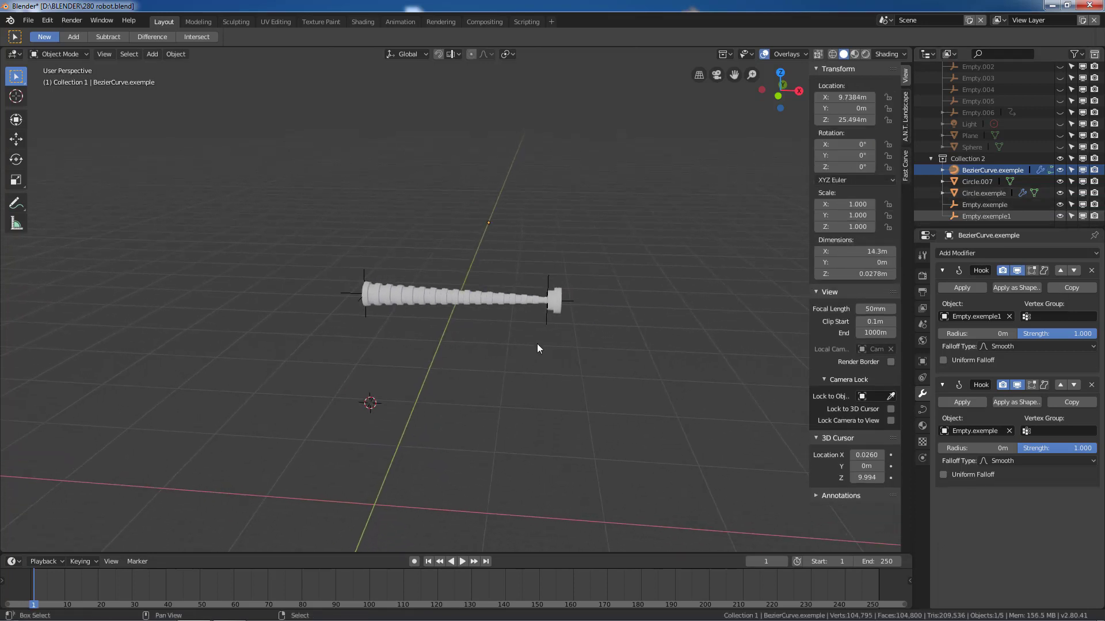
{"action": "scroll", "coordinate": [463, 326], "scroll_direction": "up", "scroll_amount": 6}
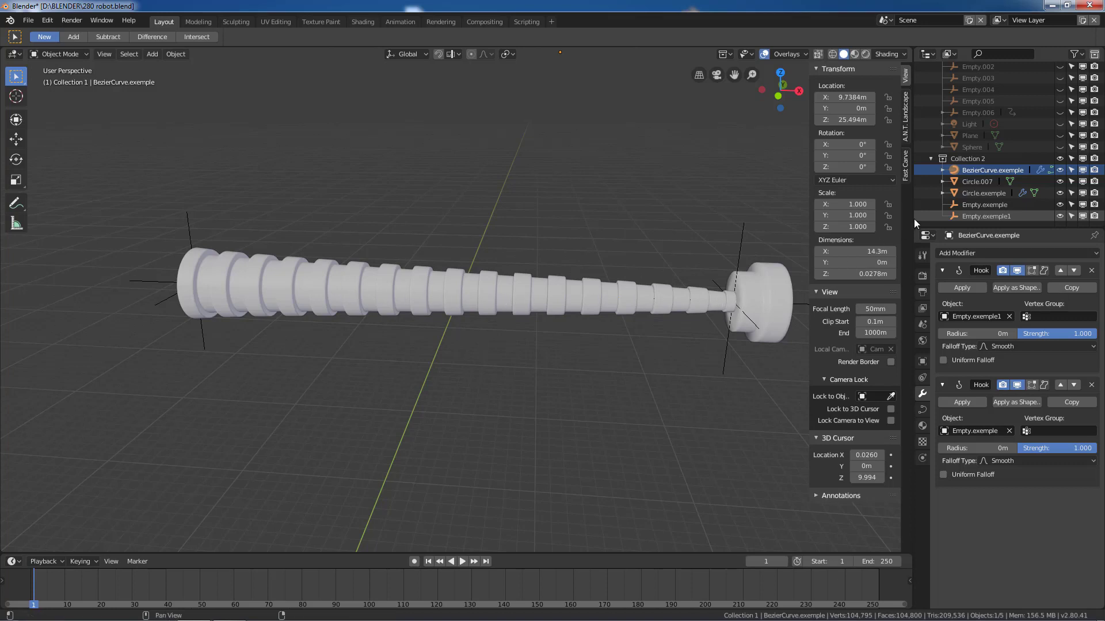
Try changing the radius of the control point at the arm's narrow end in Edit Mode.
{"action": "key", "text": "Tab"}
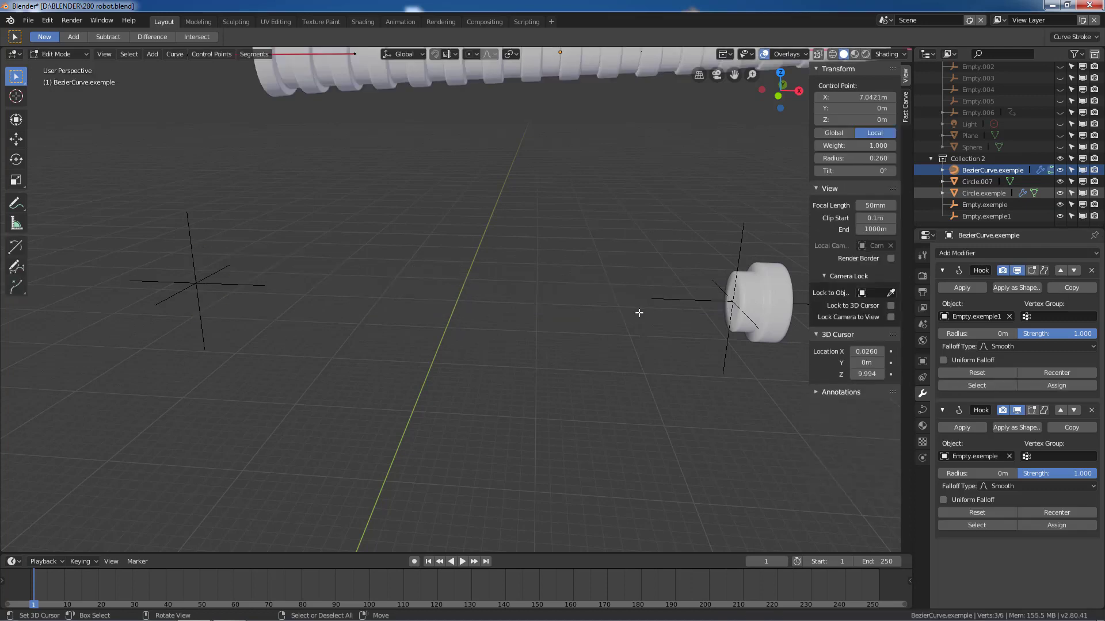
{"action": "scroll", "coordinate": [658, 309], "scroll_direction": "down", "scroll_amount": 4}
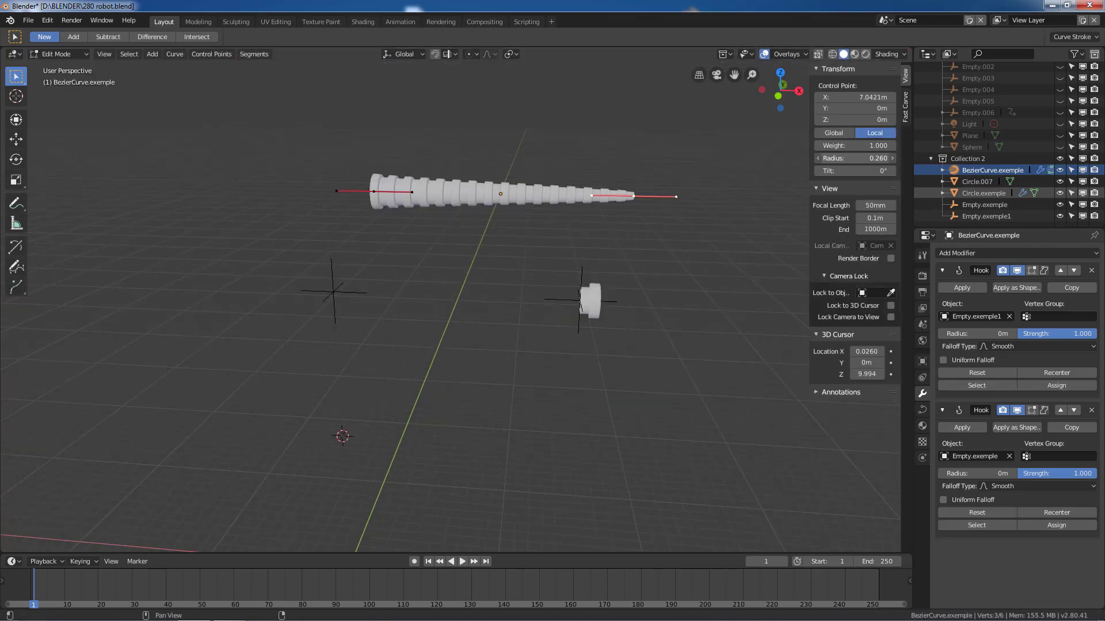
{"action": "left_click_drag", "start_coordinate": [855, 158], "coordinate": [966, 158]}
{"action": "key", "text": "Escape"}
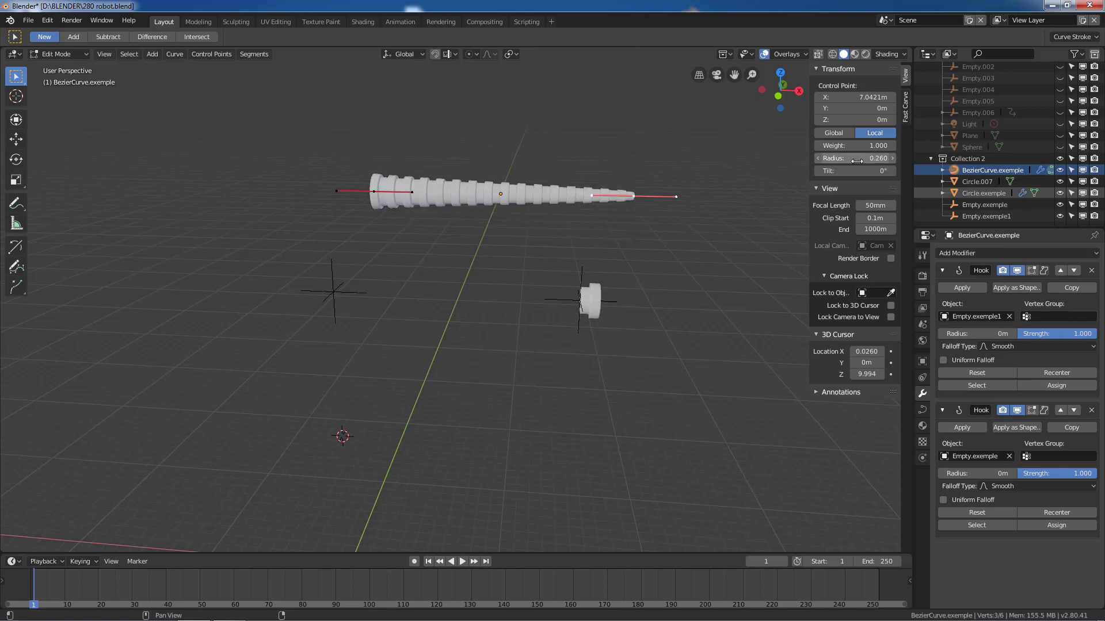
Try changing the radius of the control point at the arm's wide end, then deselect all and leave Edit Mode.
{"action": "left_click", "coordinate": [375, 189]}
{"action": "left_click_drag", "start_coordinate": [828, 159], "coordinate": [801, 158]}
{"action": "key", "text": "Escape"}
{"action": "key", "text": "alt+a"}
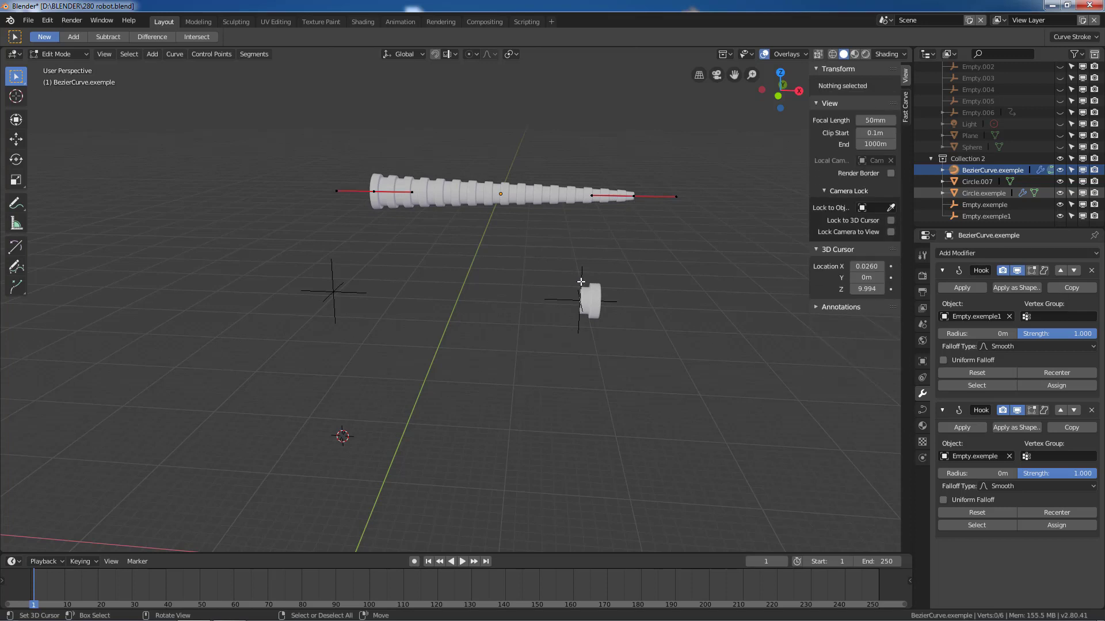
{"action": "key", "text": "Tab"}
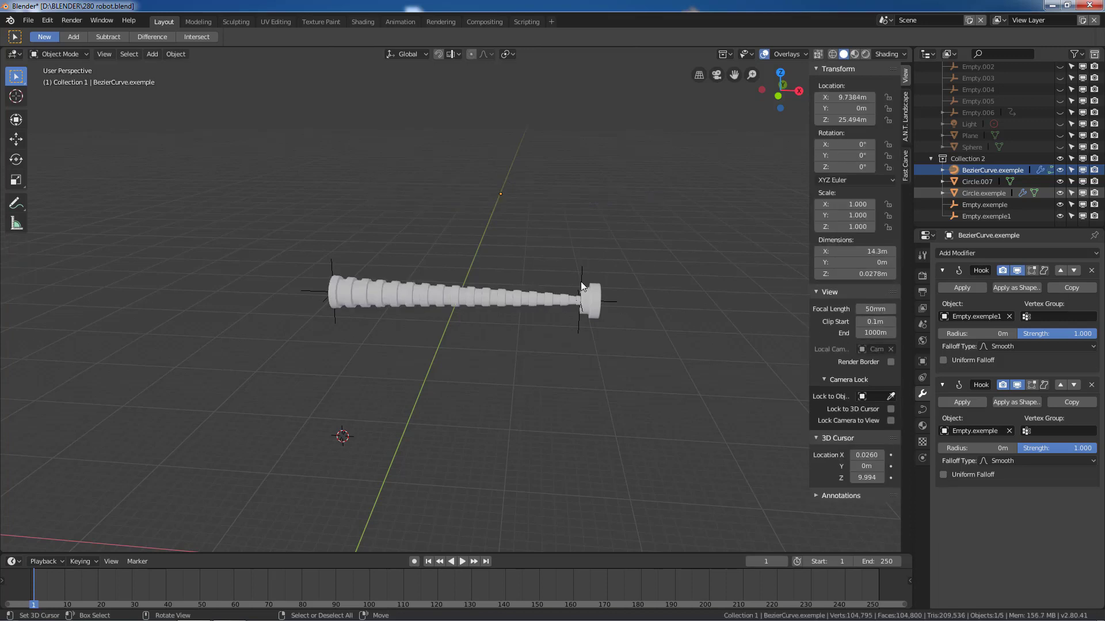
Try moving Empty.exemple on its own, away from the arm's end piece.
{"action": "left_click", "coordinate": [581, 281]}
{"action": "key", "text": "g"}
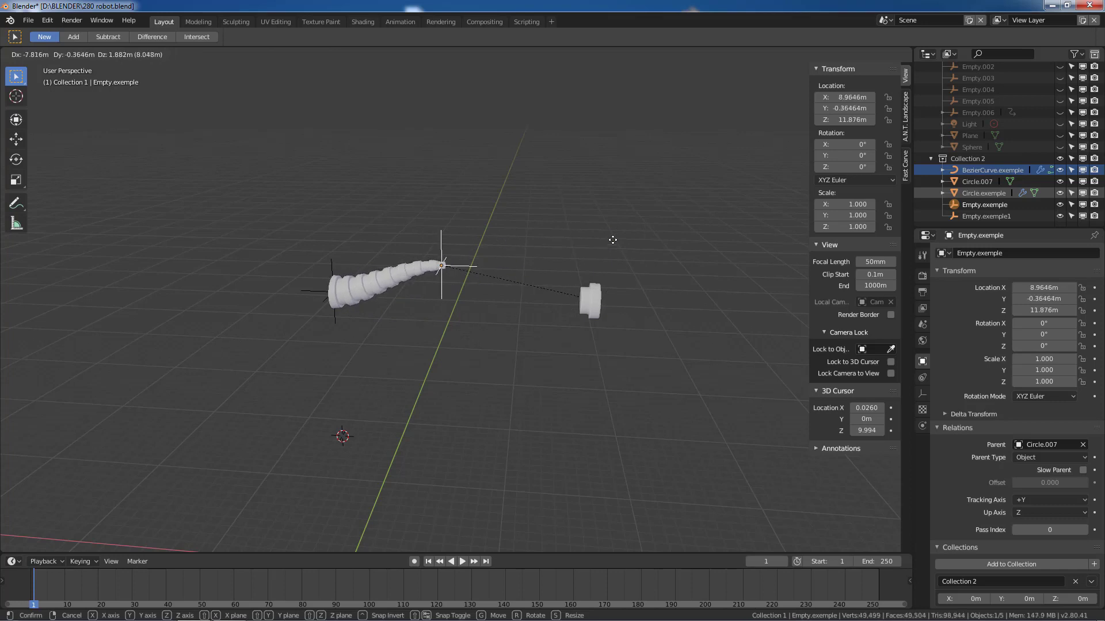
{"action": "right_click", "coordinate": [578, 246]}
Try moving the end piece Circle.007 together with its parented empty to bend the arm.
{"action": "left_click", "coordinate": [592, 292]}
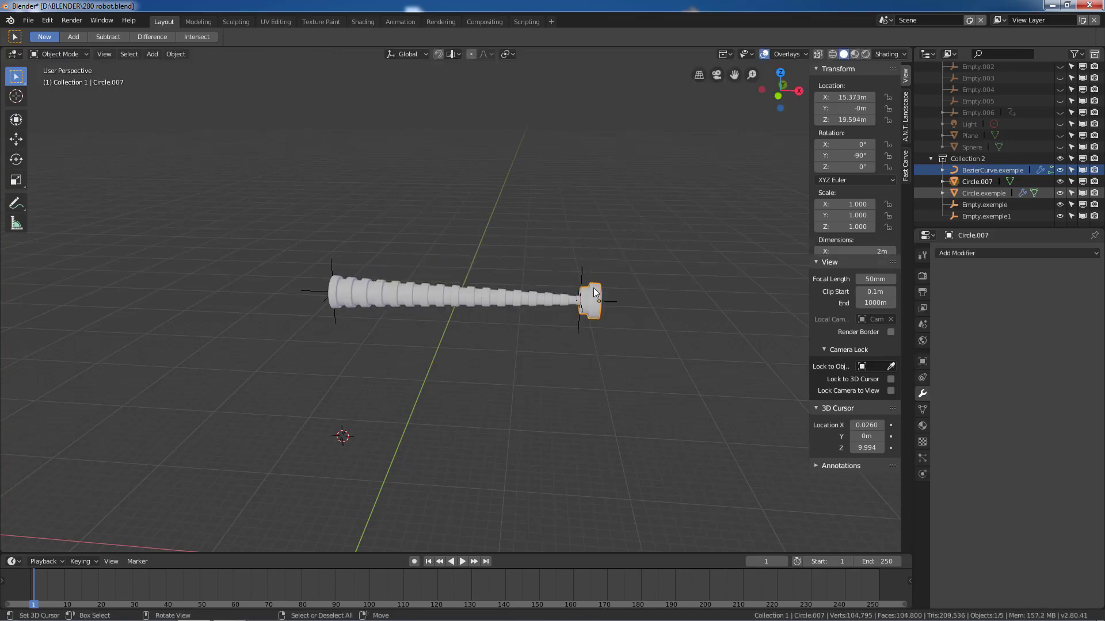
{"action": "key", "text": "g"}
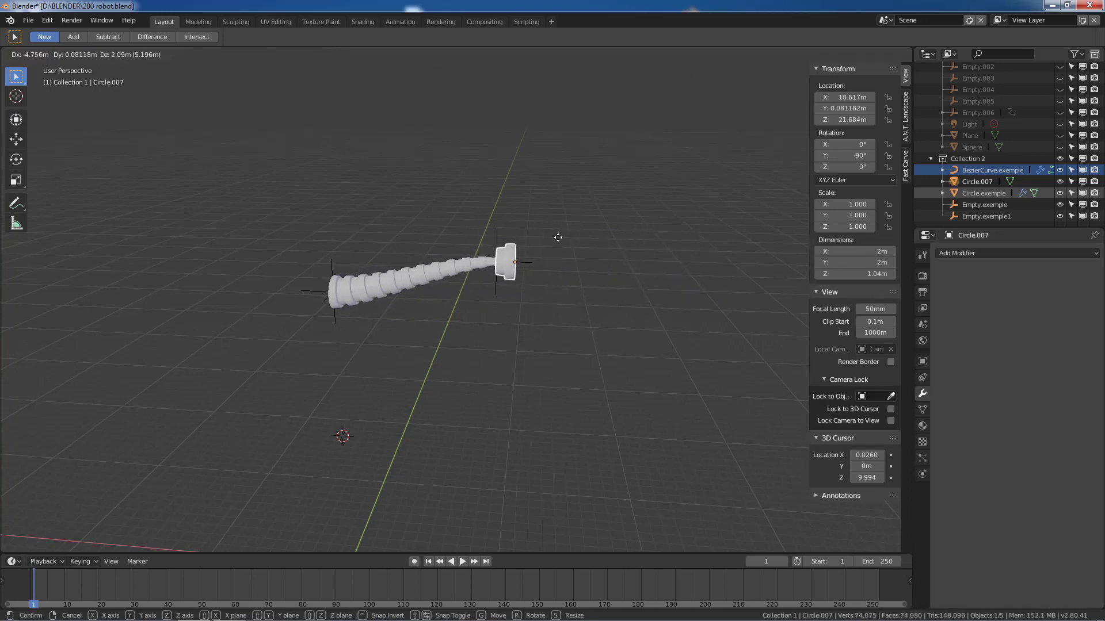
{"action": "left_click", "coordinate": [602, 260]}
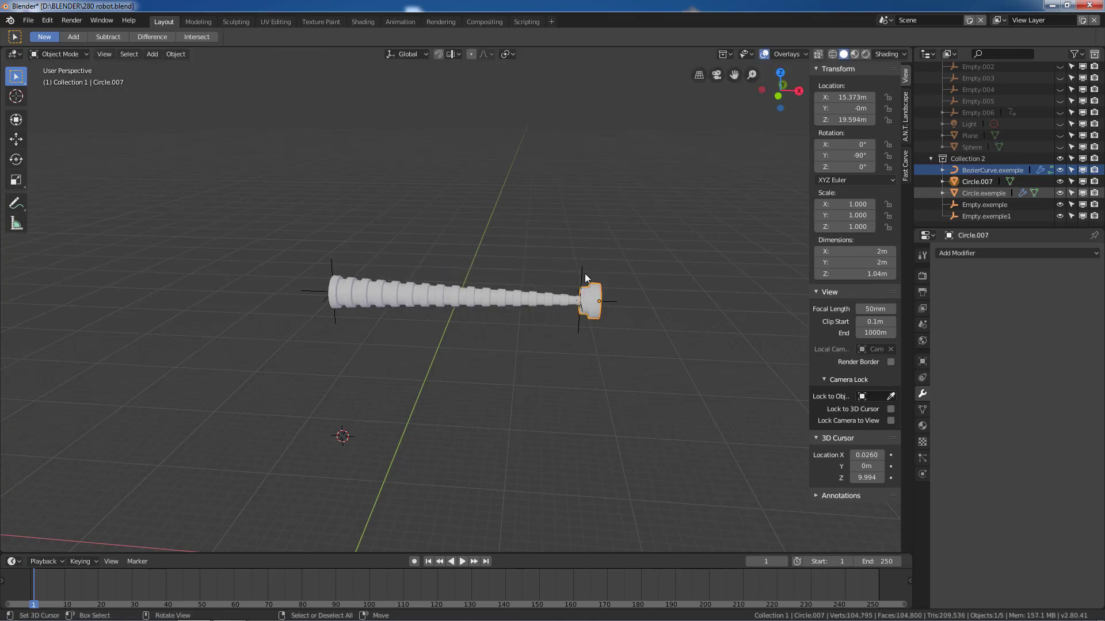
Rename the end piece Circle.007 to pied and select Empty.exemple to check its parent.
{"action": "left_click", "coordinate": [583, 279]}
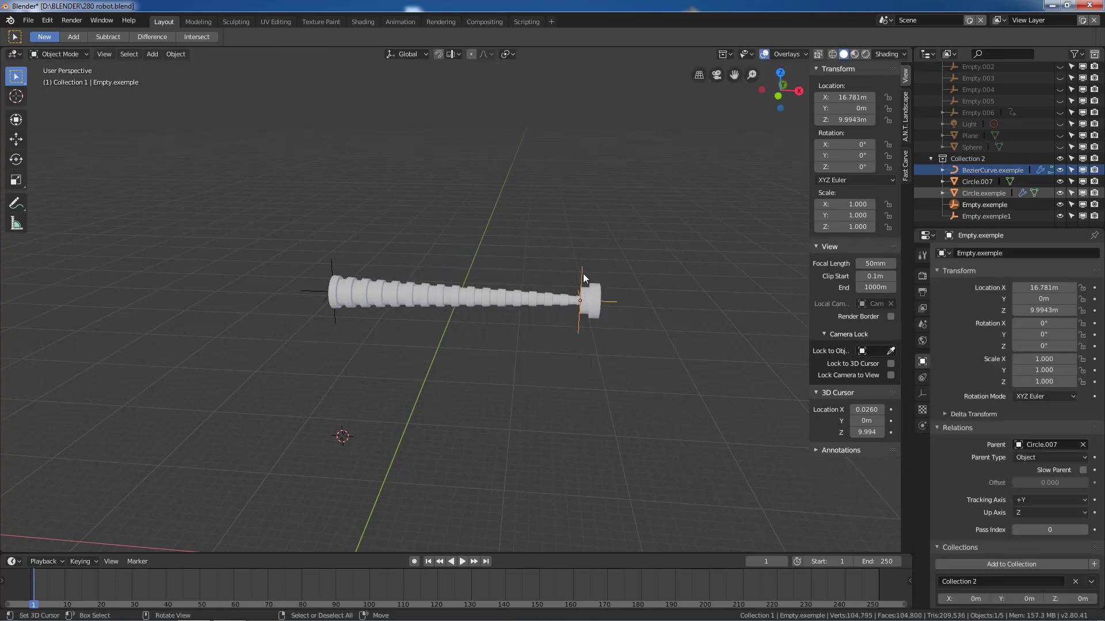
{"action": "left_click", "coordinate": [591, 306]}
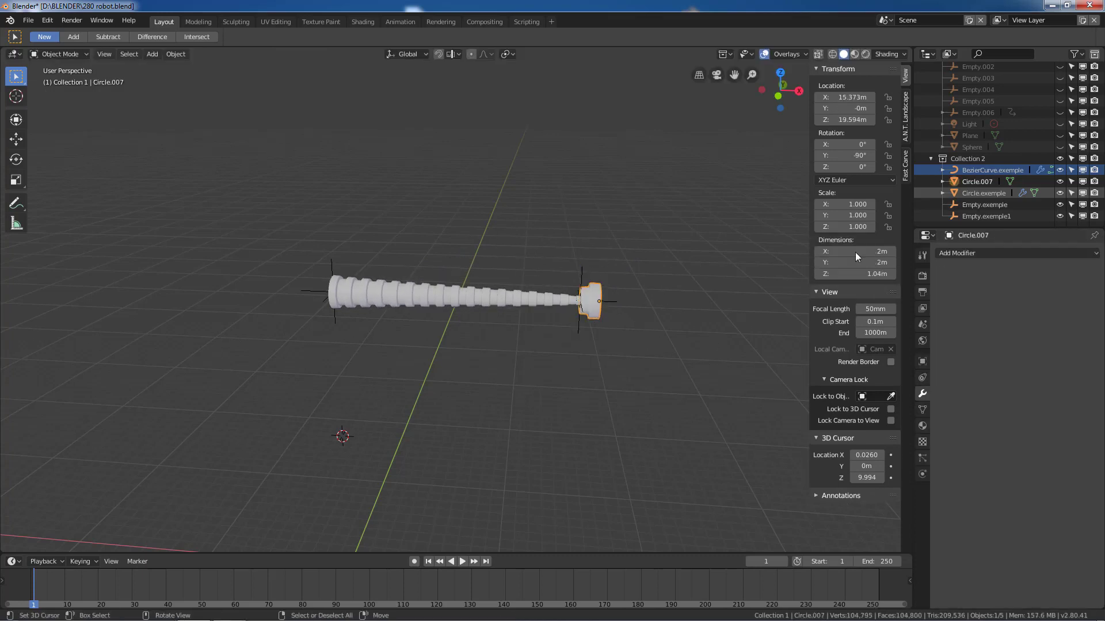
{"action": "double_click", "coordinate": [971, 181]}
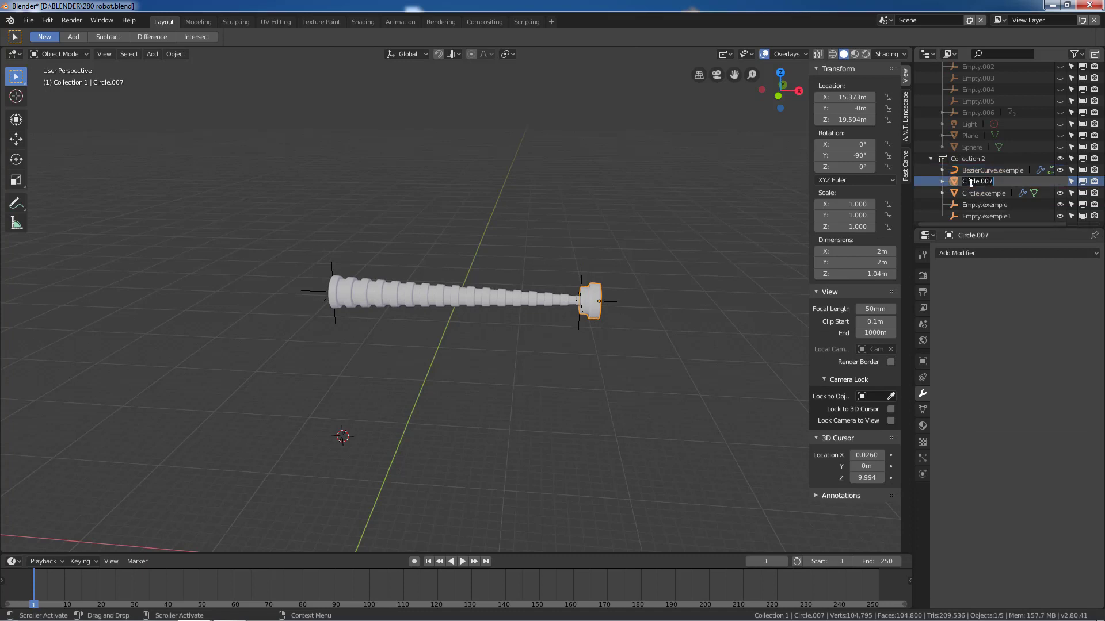
{"action": "type", "text": "pied"}
{"action": "key", "text": "Return"}
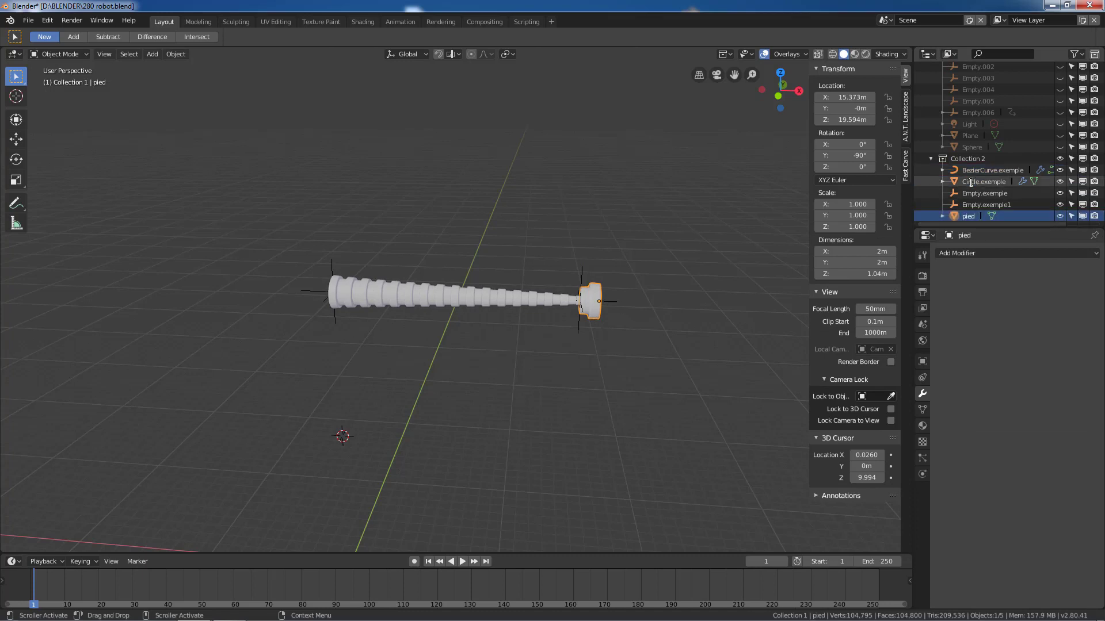
{"action": "left_click", "coordinate": [582, 279]}
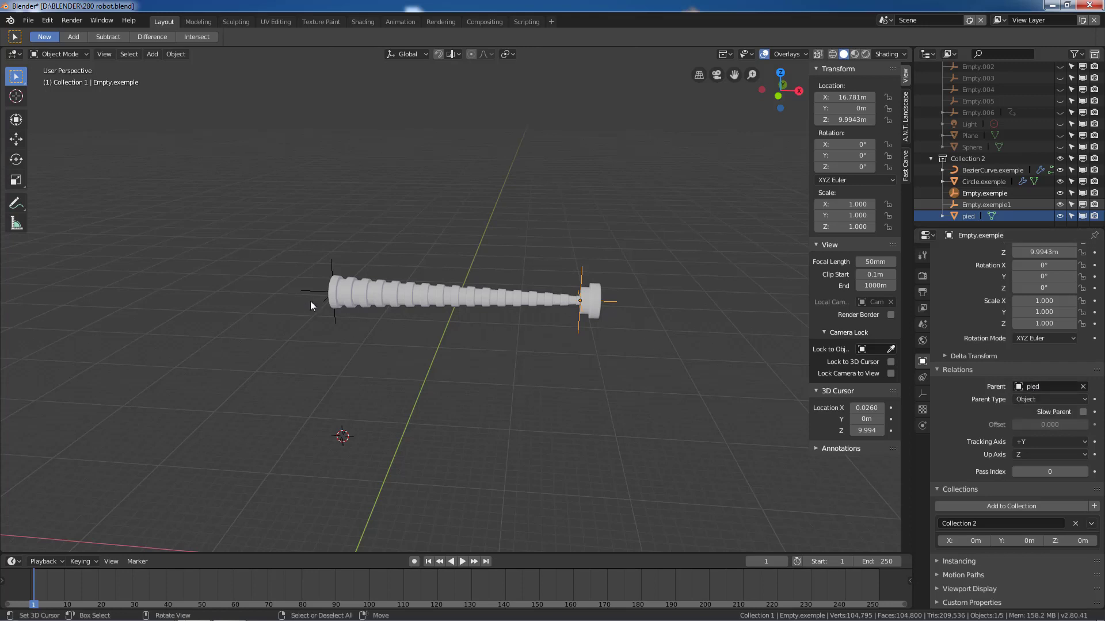
Check the parent settings of the arm Circle.exemple and of Empty.exemple at its narrow end.
{"action": "left_click", "coordinate": [344, 291]}
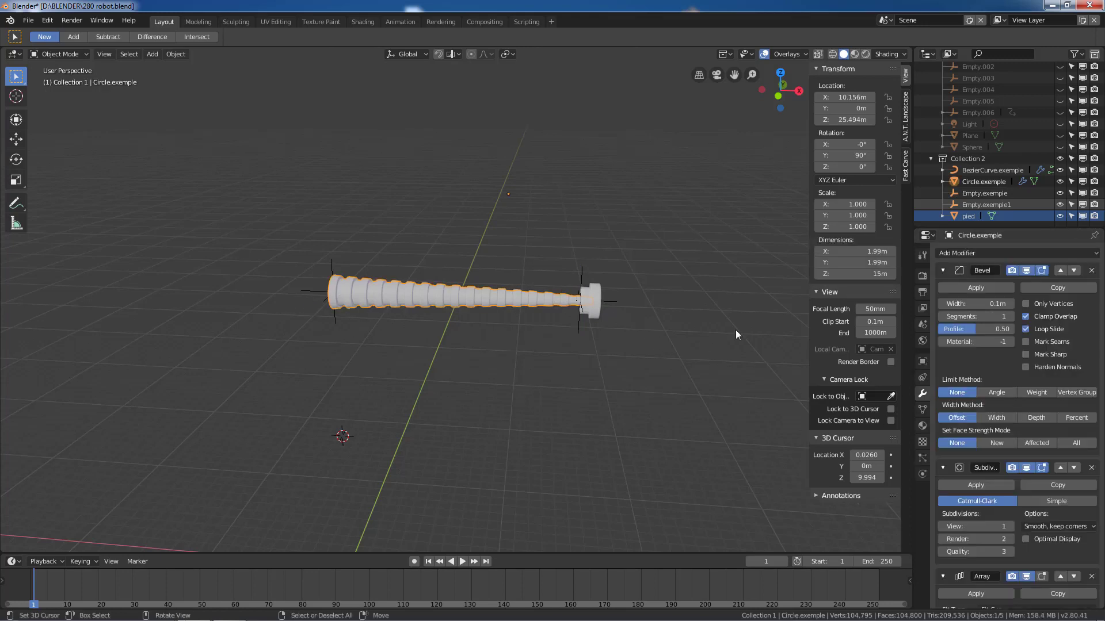
{"action": "left_click", "coordinate": [922, 361]}
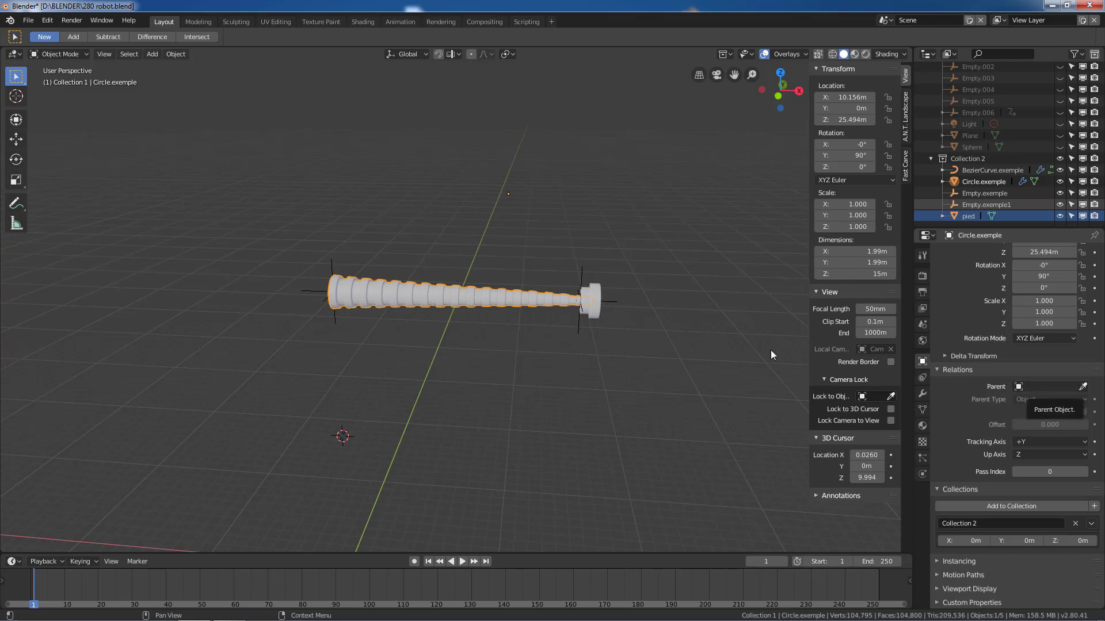
{"action": "left_click", "coordinate": [593, 299]}
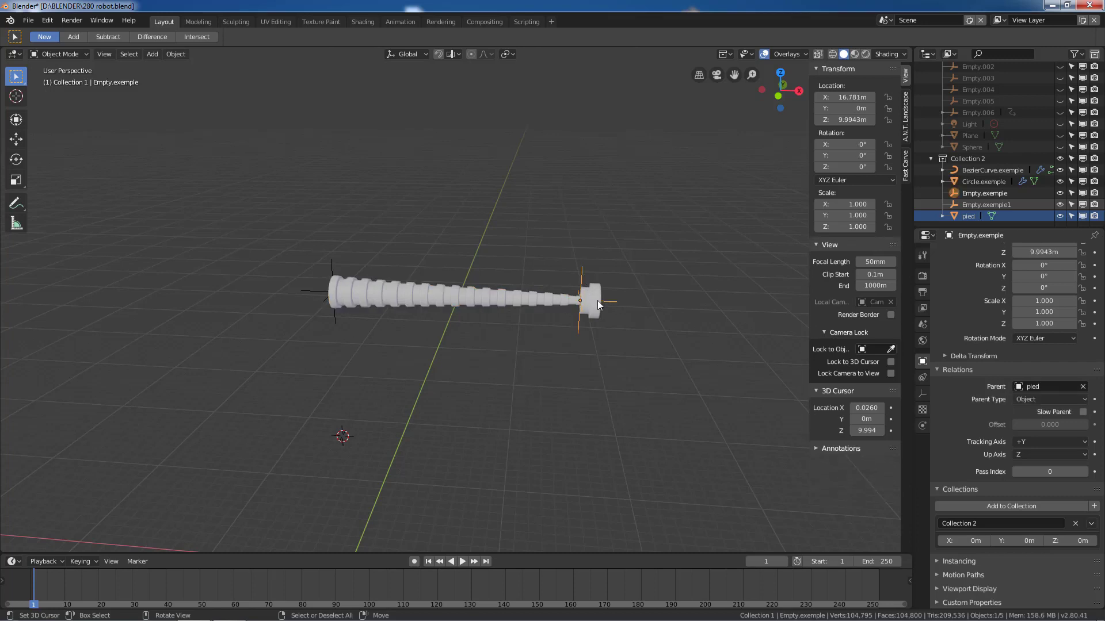
Try moving the foot piece pied away from the arm to stretch it, and cancel the move.
{"action": "left_click", "coordinate": [597, 302]}
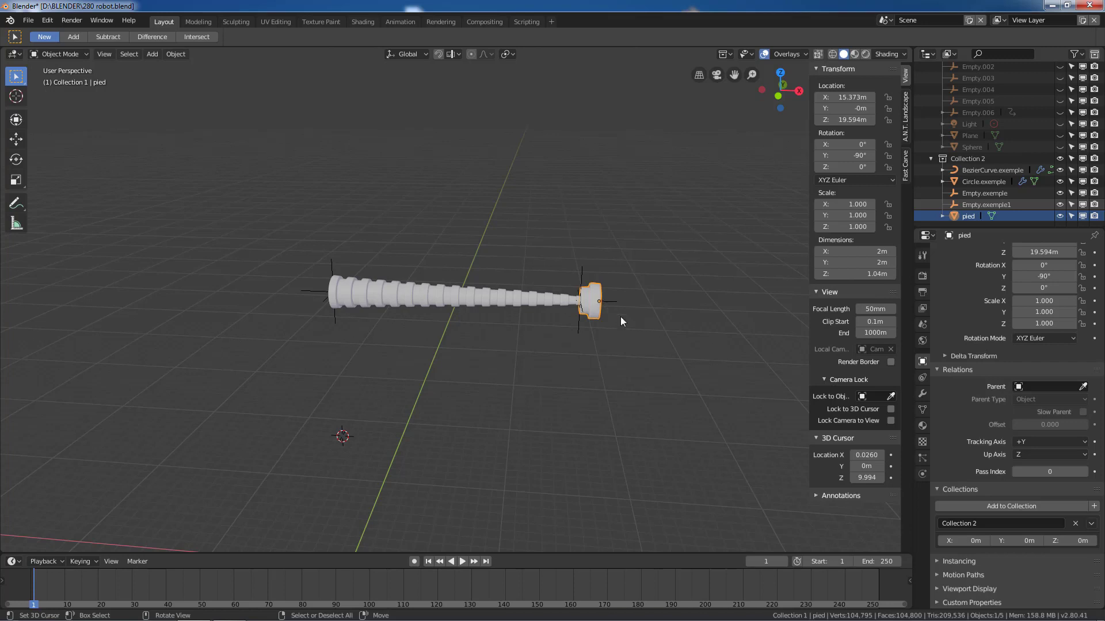
{"action": "key", "text": "g"}
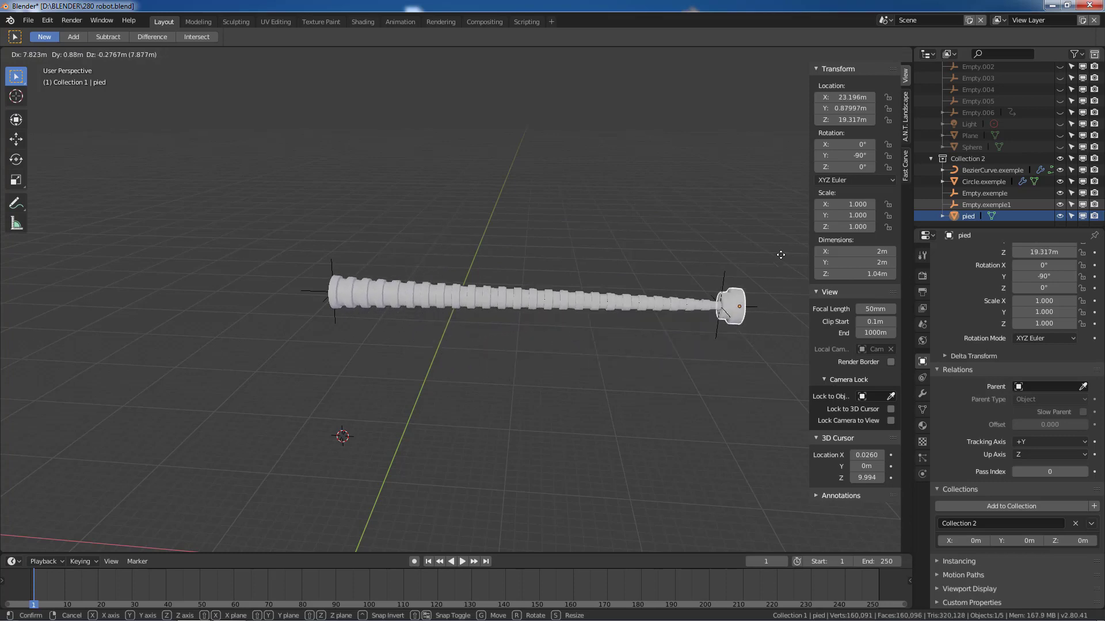
{"action": "right_click", "coordinate": [683, 247]}
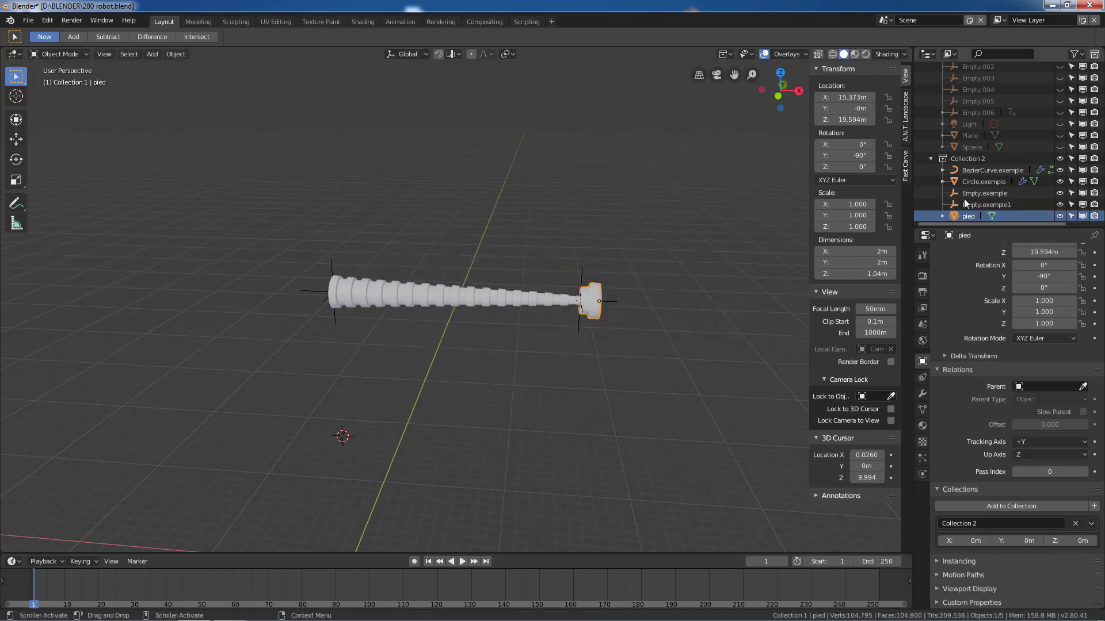
Show Collection 1 with the complete robot in place of Collection 2, and hide the viewport sidebar.
{"action": "left_click", "coordinate": [1059, 158]}
{"action": "scroll", "coordinate": [1063, 132], "scroll_direction": "up", "scroll_amount": 7}
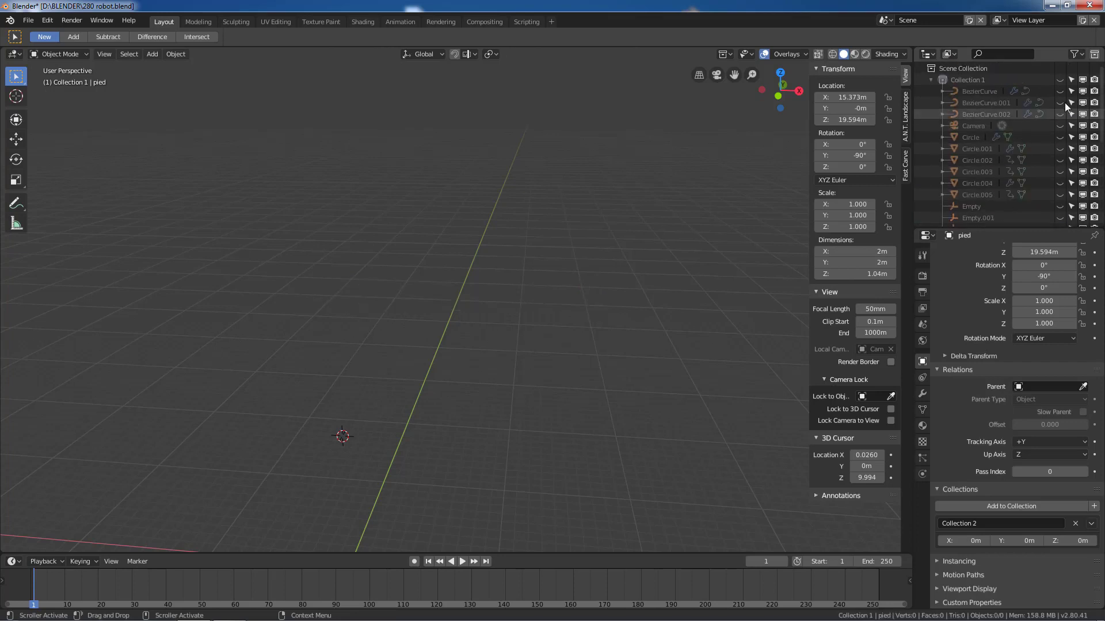
{"action": "left_click", "coordinate": [1059, 80]}
{"action": "middle_click_drag", "start_coordinate": [596, 384], "coordinate": [654, 219], "text": "shift"}
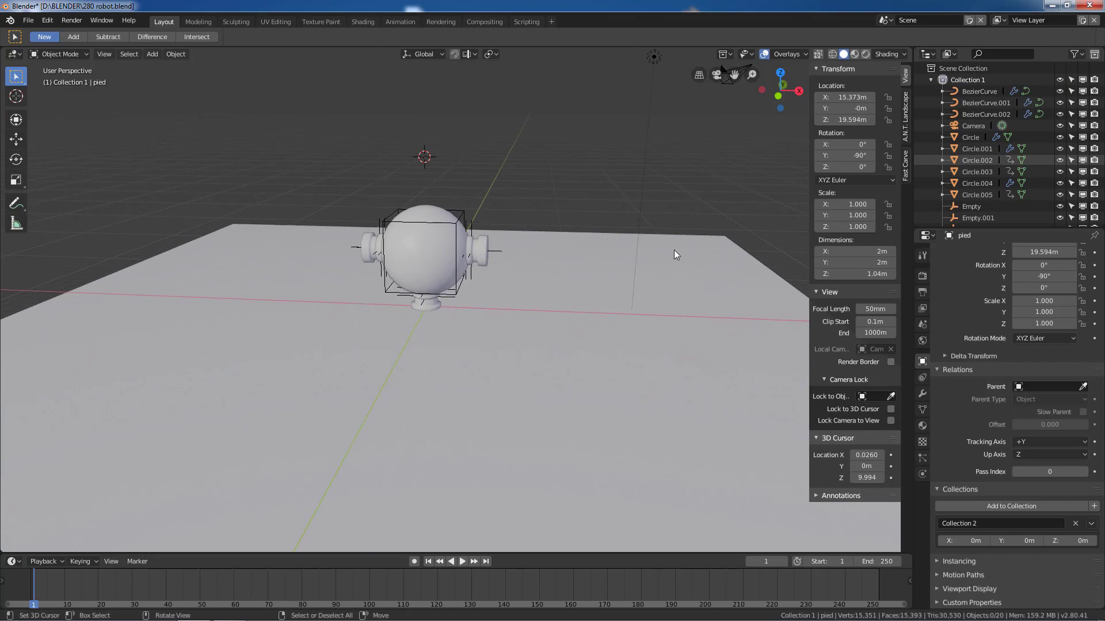
{"action": "key", "text": "n"}
{"action": "scroll", "coordinate": [554, 271], "scroll_direction": "down", "scroll_amount": 2}
{"action": "scroll", "coordinate": [564, 284], "scroll_direction": "up", "scroll_amount": 2}
{"action": "scroll", "coordinate": [564, 286], "scroll_direction": "down", "scroll_amount": 3}
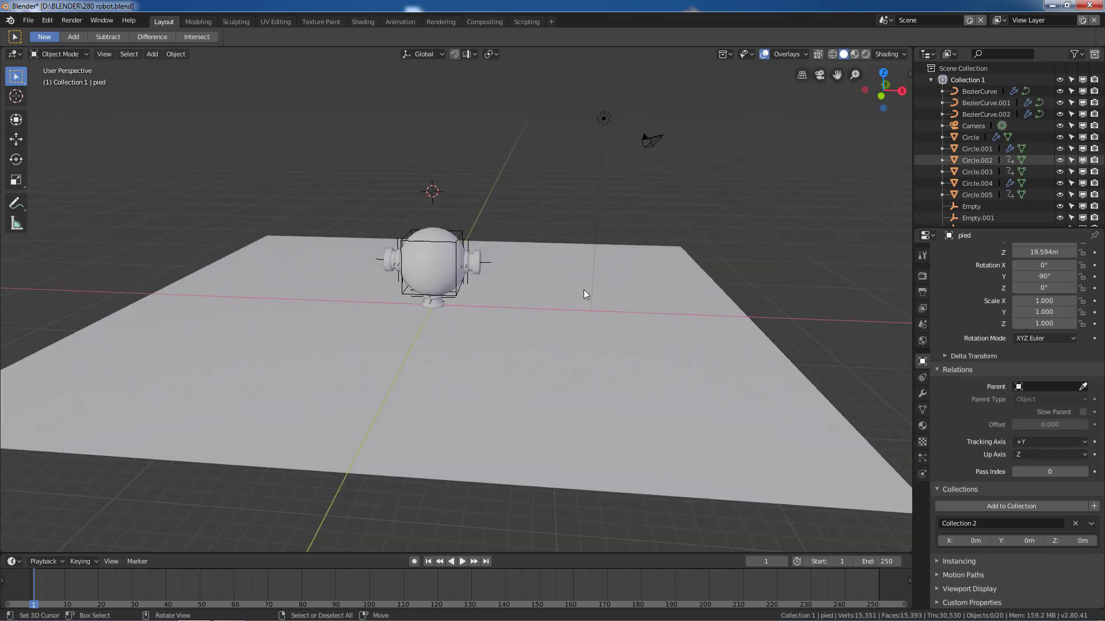
{"action": "middle_click_drag", "start_coordinate": [583, 291], "coordinate": [551, 302]}
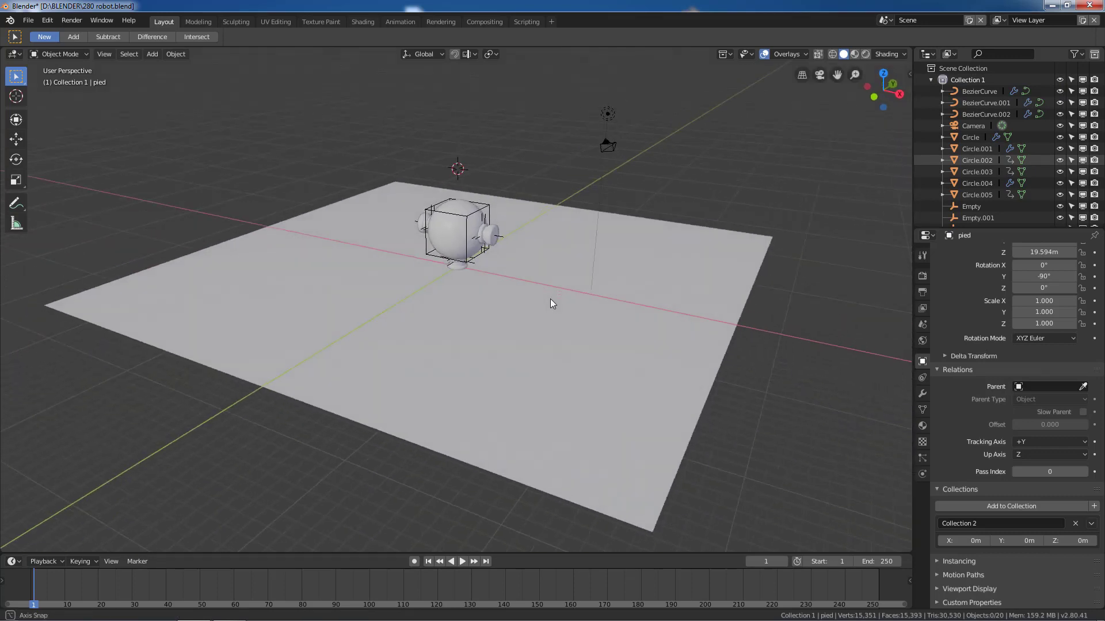
Play the robot's walk animation, rewind it to the first frame and play it again.
{"action": "left_click", "coordinate": [461, 562]}
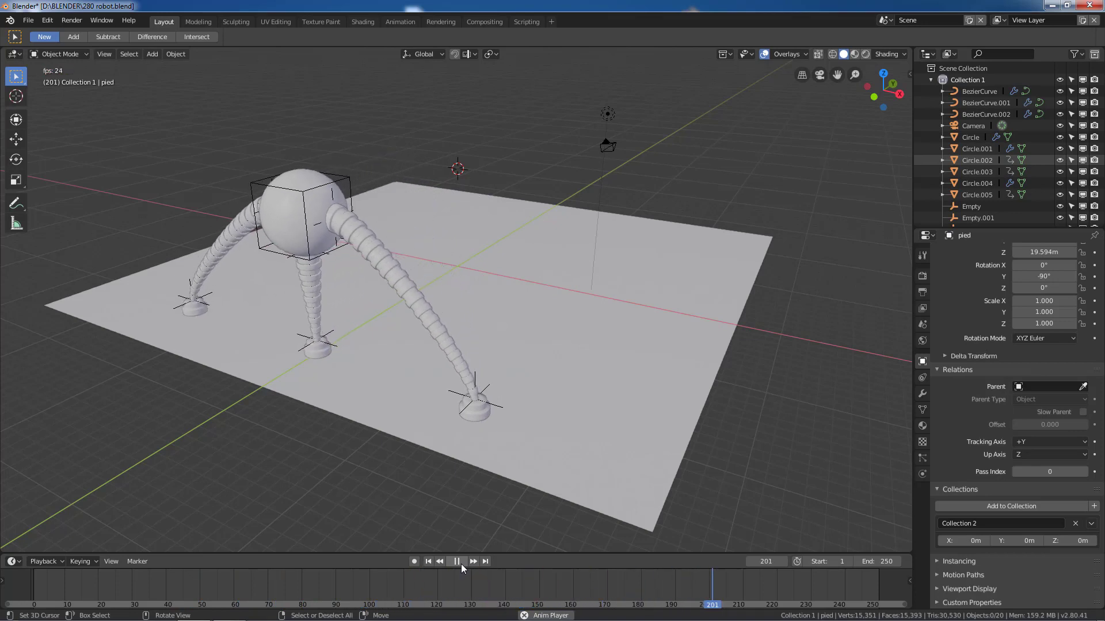
{"action": "left_click", "coordinate": [461, 566]}
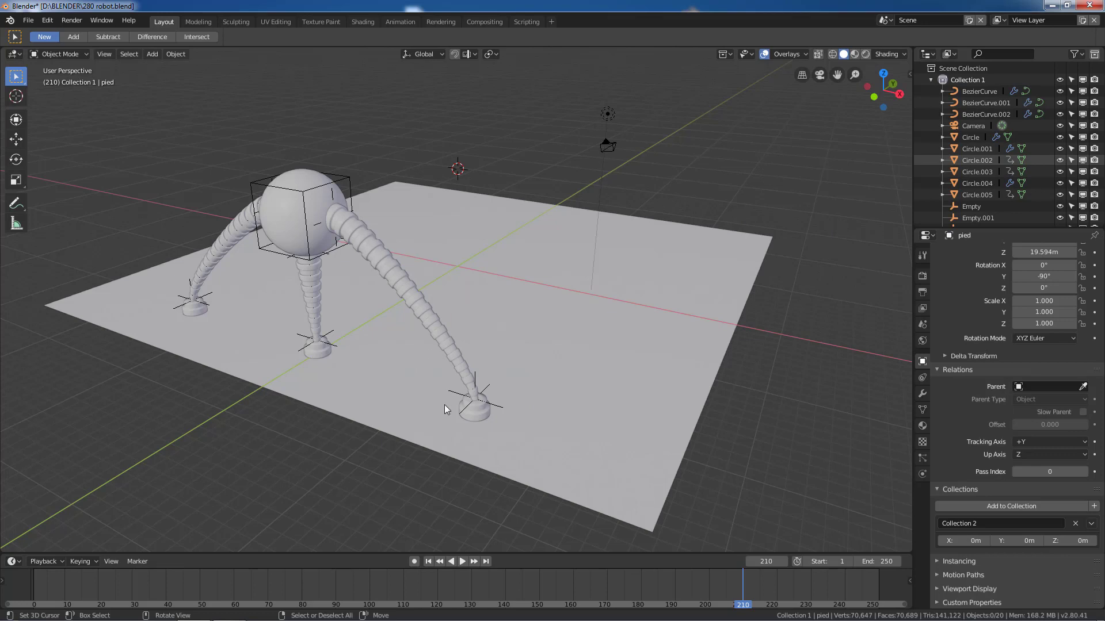
{"action": "left_click", "coordinate": [429, 561]}
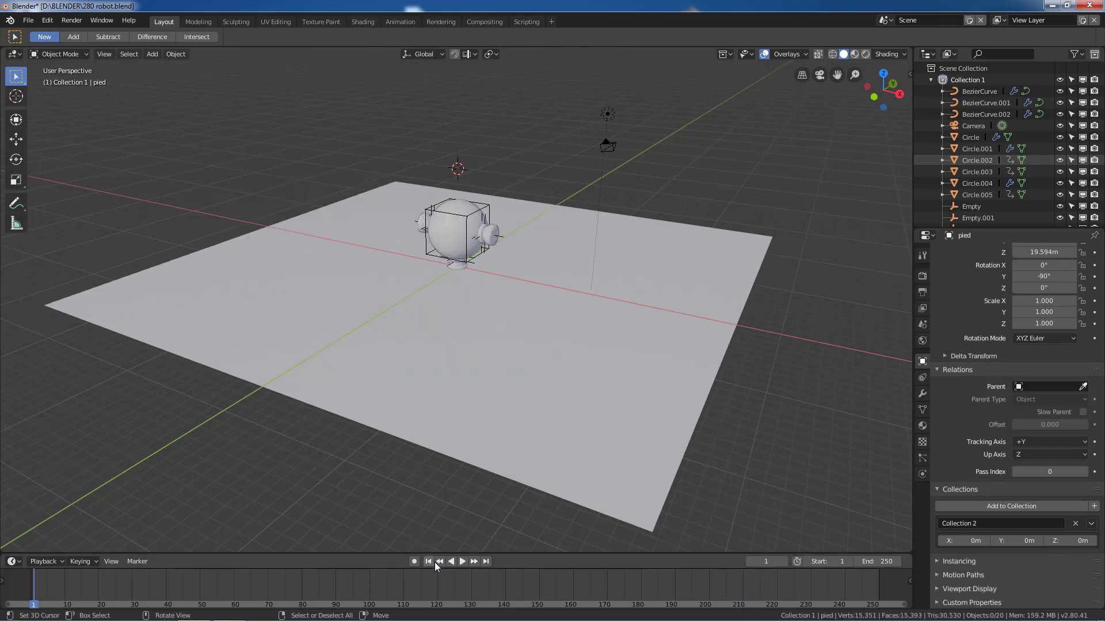
{"action": "left_click", "coordinate": [462, 562]}
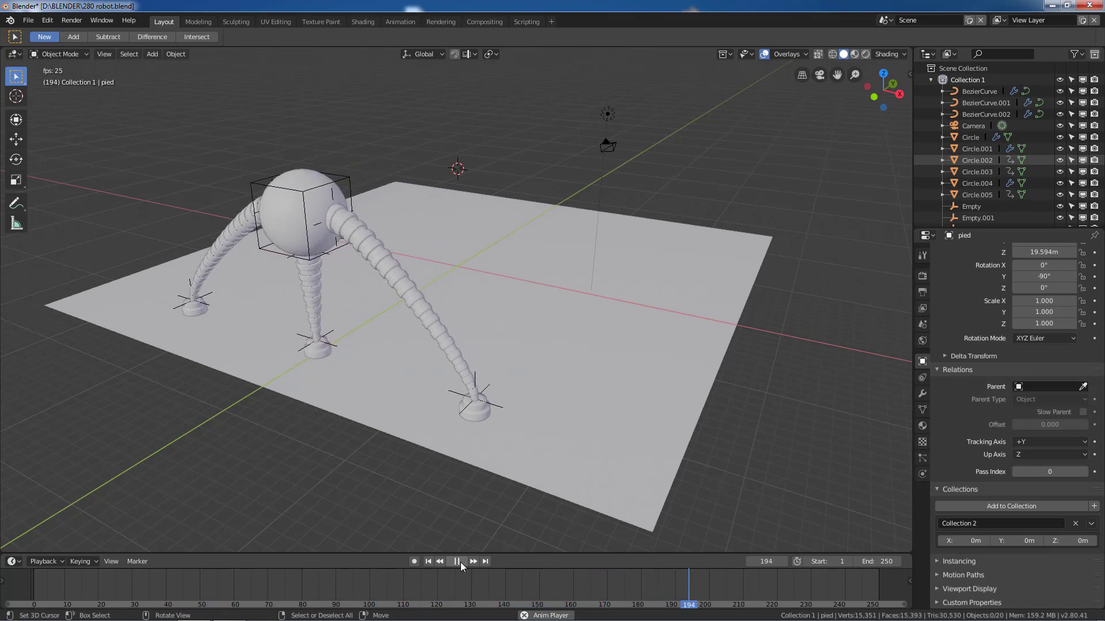
{"action": "left_click", "coordinate": [458, 561]}
Scrub back through the robot's animation and stop at frame 66.
{"action": "left_click_drag", "start_coordinate": [728, 588], "coordinate": [339, 578]}
{"action": "key", "text": "space"}
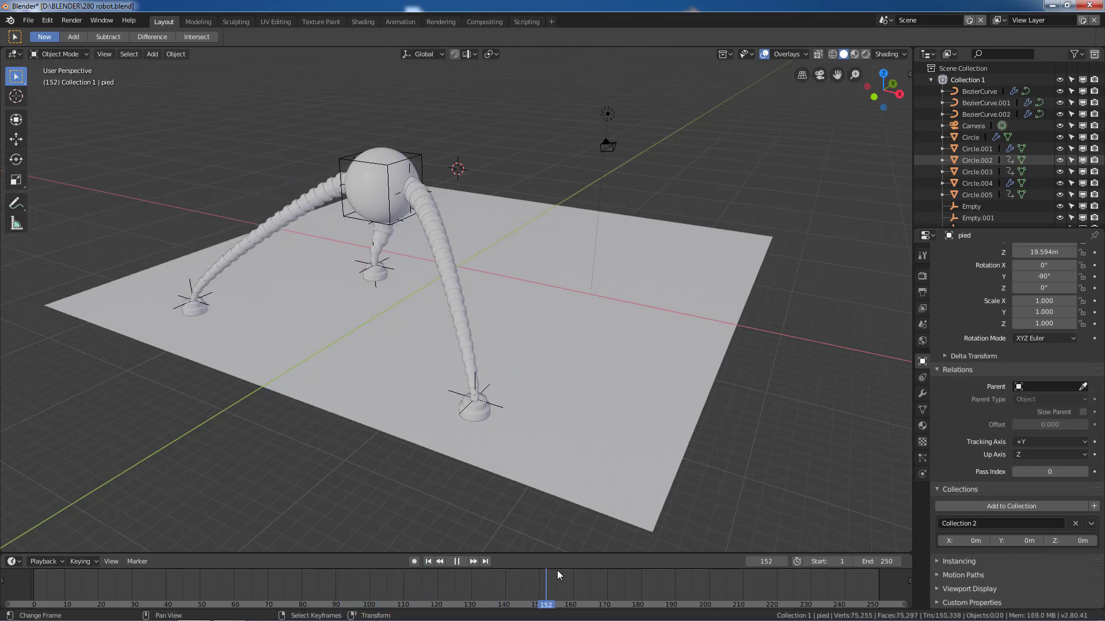
{"action": "left_click_drag", "start_coordinate": [601, 604], "coordinate": [203, 604]}
{"action": "left_click_drag", "start_coordinate": [332, 604], "coordinate": [254, 595]}
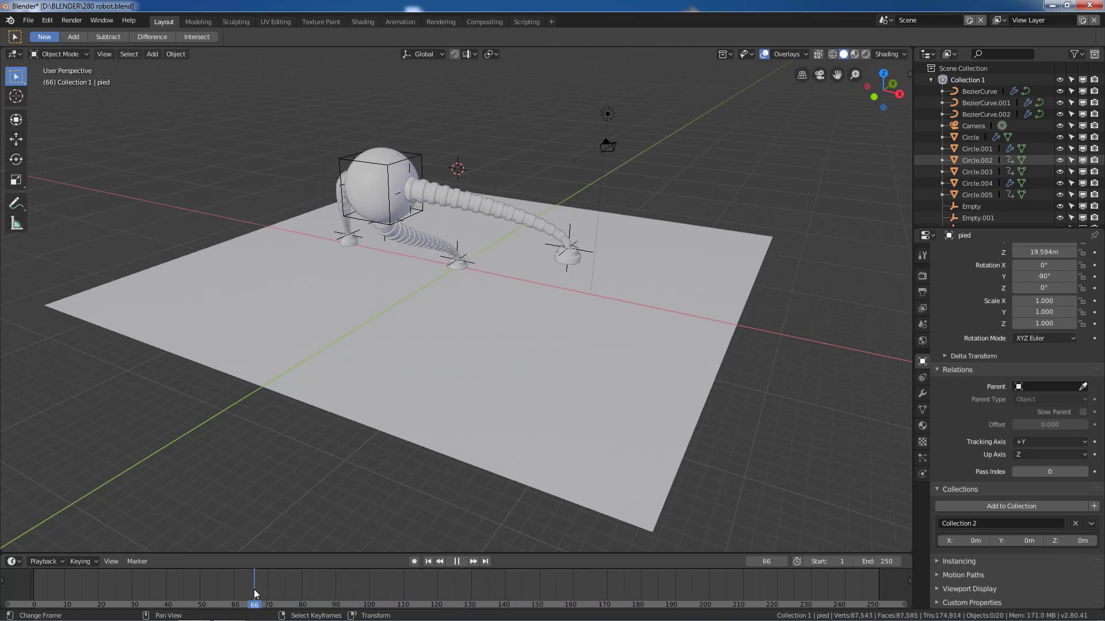
Preview the robot in rendered shading, check the arm's material slots and return to solid shading.
{"action": "left_click", "coordinate": [865, 54]}
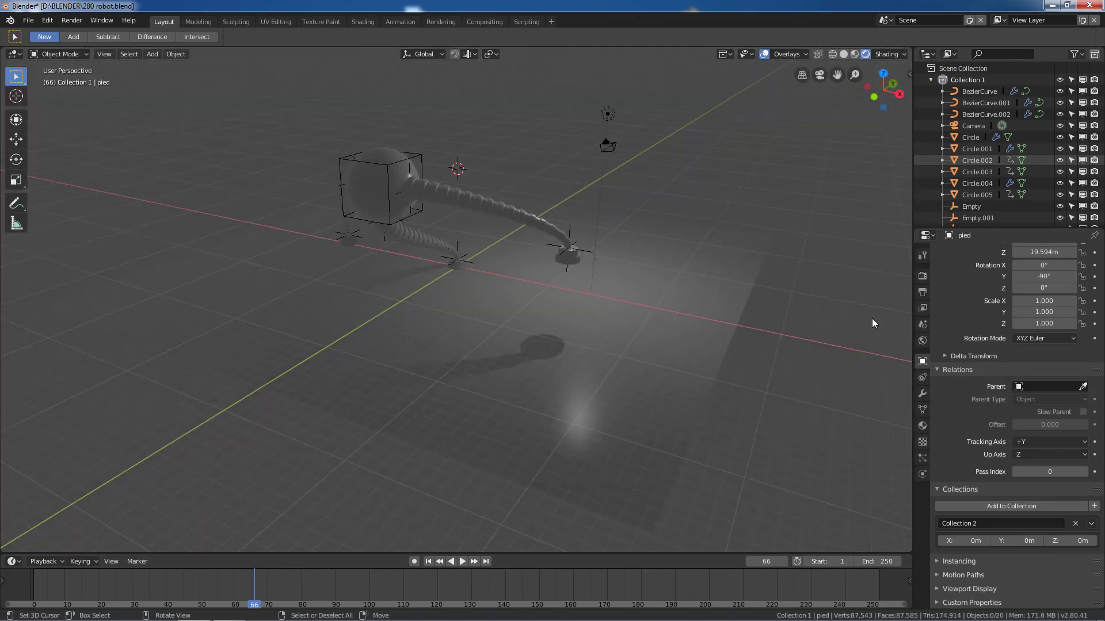
{"action": "left_click", "coordinate": [922, 426]}
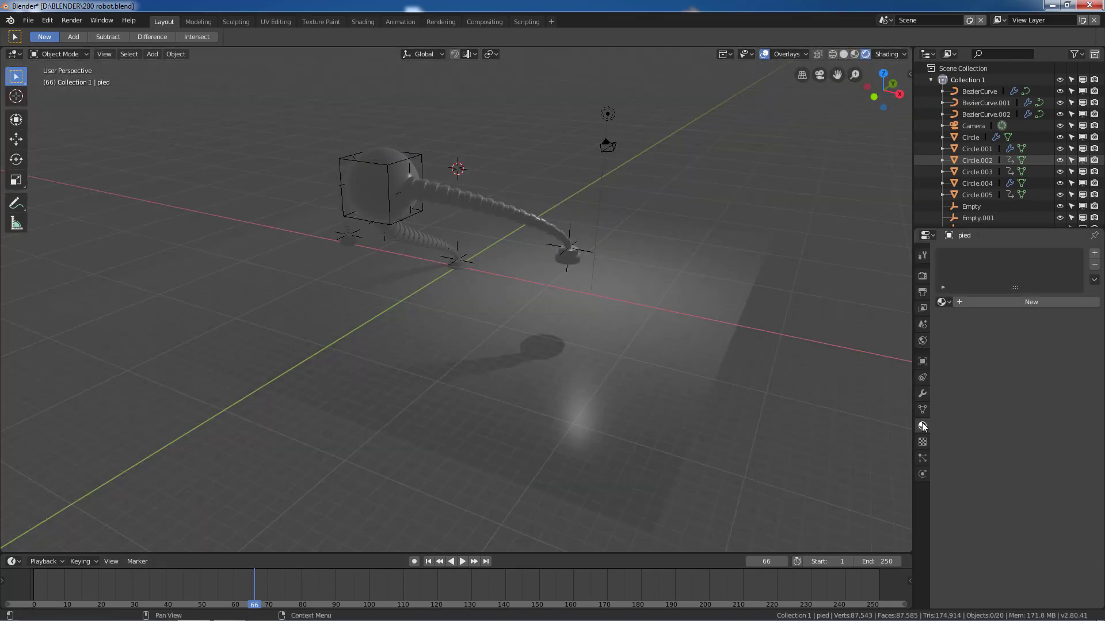
{"action": "left_click", "coordinate": [502, 215]}
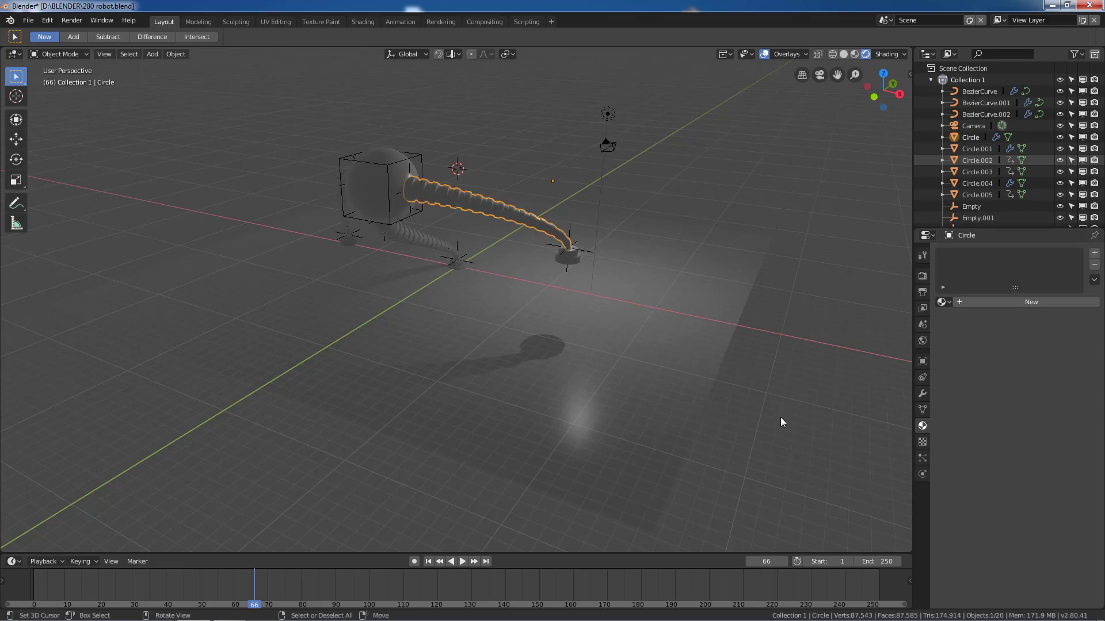
{"action": "left_click", "coordinate": [843, 54]}
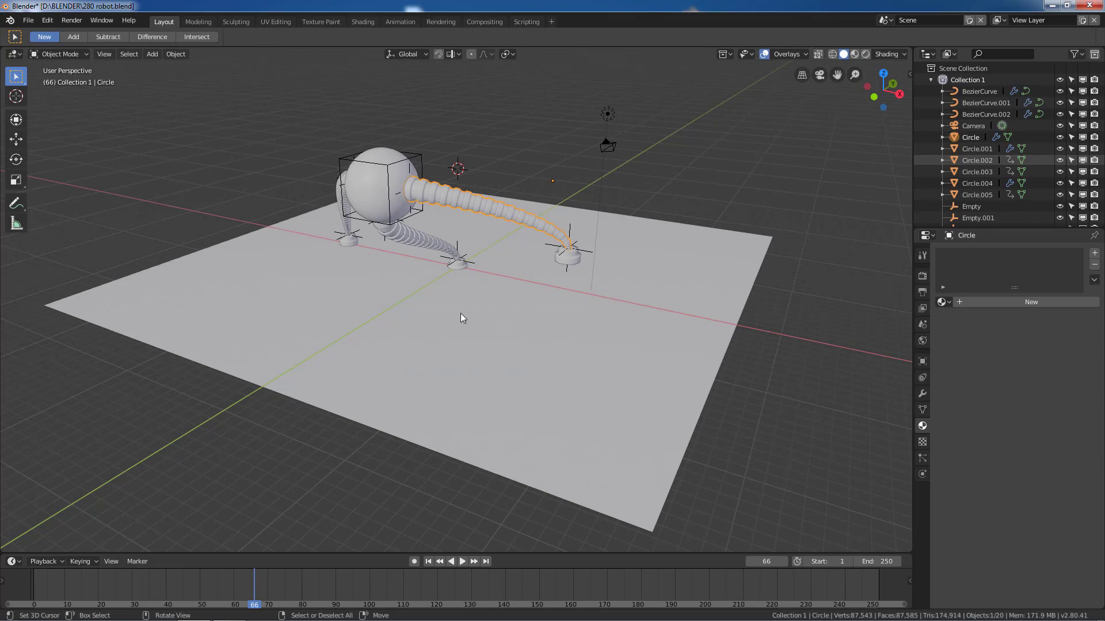
{"action": "mouse_move", "coordinate": [464, 313]}
{"action": "middle_mouse_down"}
{"action": "mouse_move", "coordinate": [523, 324]}
{"action": "mouse_move", "coordinate": [471, 305]}
{"action": "mouse_move", "coordinate": [406, 323]}
{"action": "mouse_move", "coordinate": [575, 321]}
{"action": "mouse_move", "coordinate": [583, 332]}
{"action": "mouse_move", "coordinate": [528, 334]}
{"action": "mouse_move", "coordinate": [556, 337]}
{"action": "middle_mouse_up"}
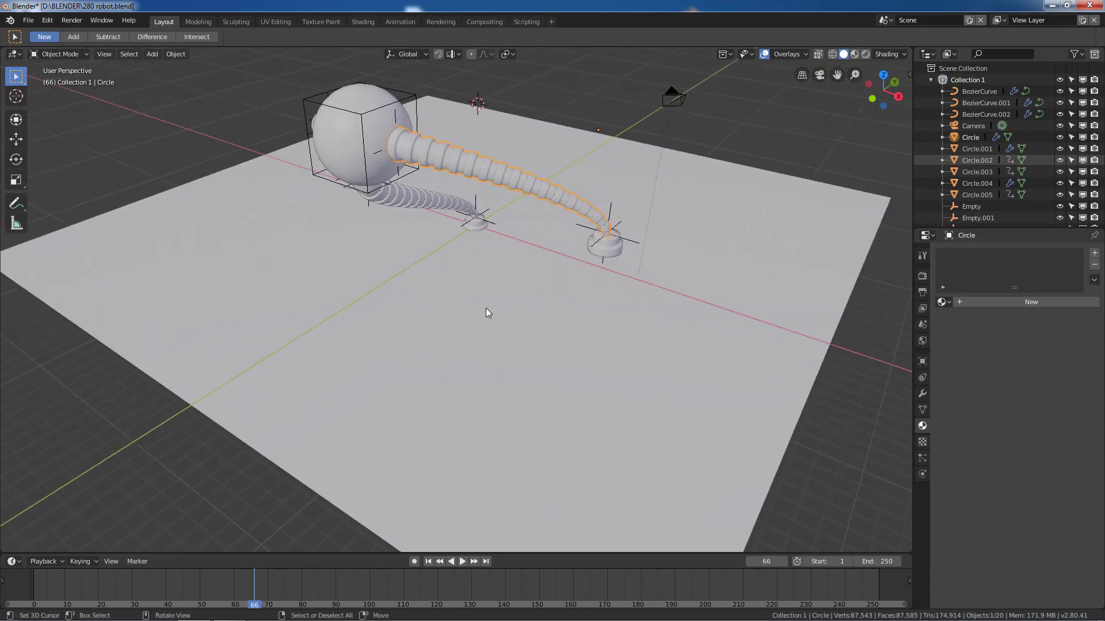
{"action": "middle_click_drag", "start_coordinate": [478, 308], "coordinate": [512, 309]}
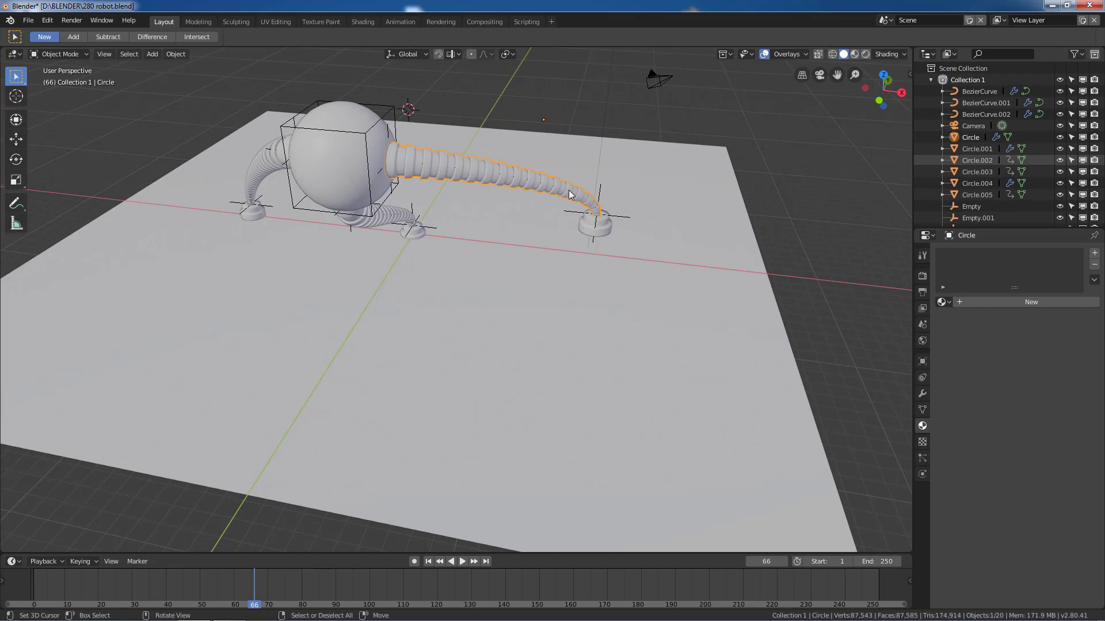
Hide Collection 1 and show Collection 2 again, with the whole example arm in view.
{"action": "left_click", "coordinate": [1059, 79]}
{"action": "scroll", "coordinate": [1061, 144], "scroll_direction": "down", "scroll_amount": 6}
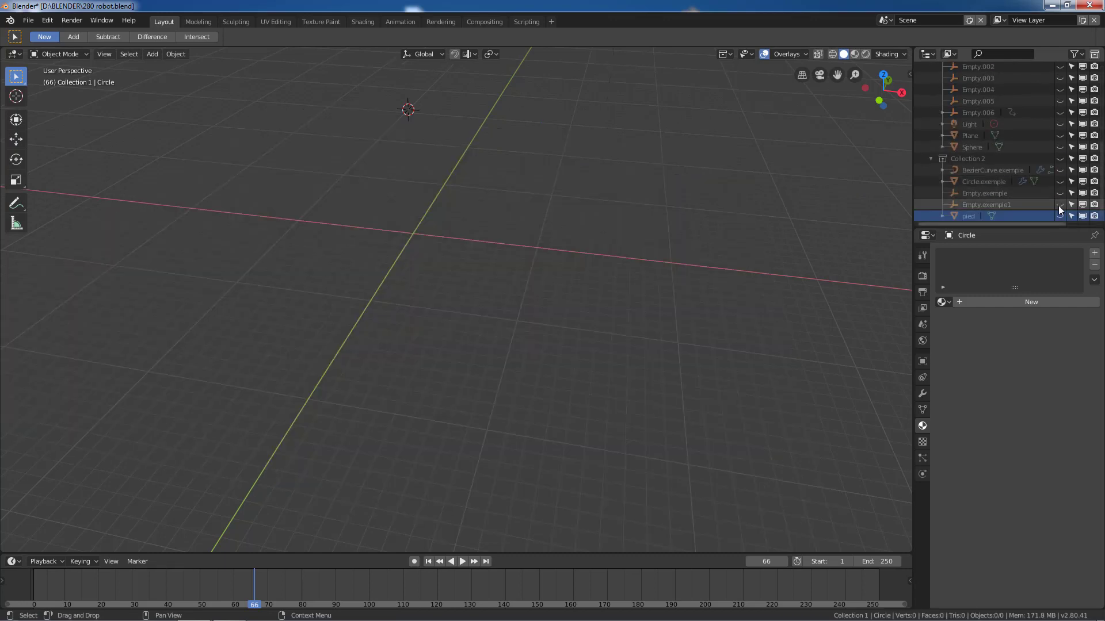
{"action": "left_click", "coordinate": [1059, 170]}
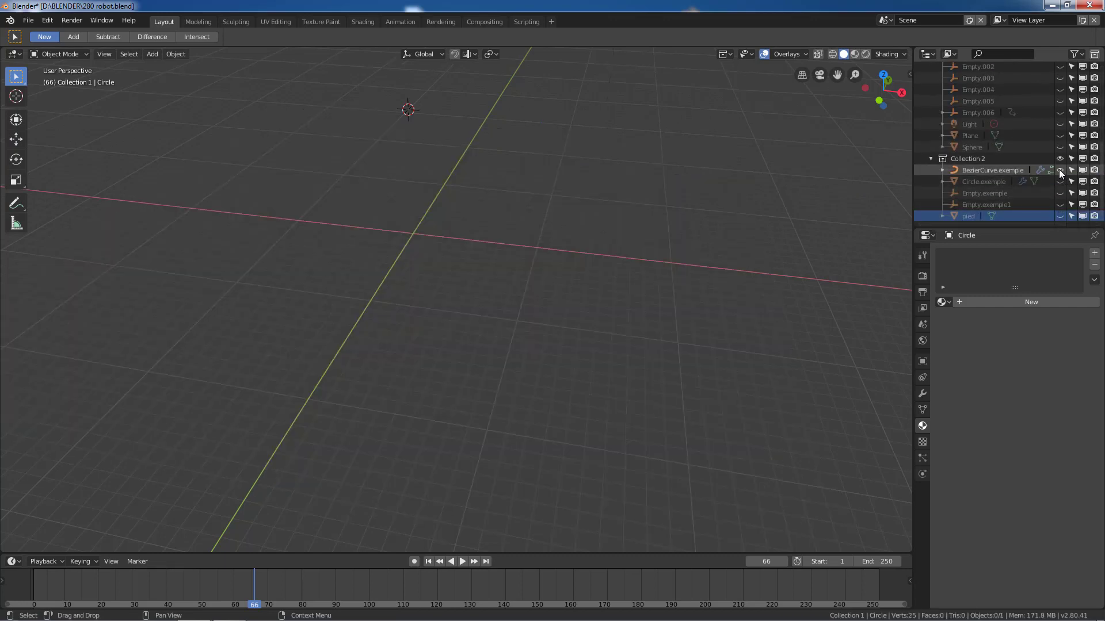
{"action": "left_click", "coordinate": [1060, 159]}
{"action": "left_click", "coordinate": [1059, 160]}
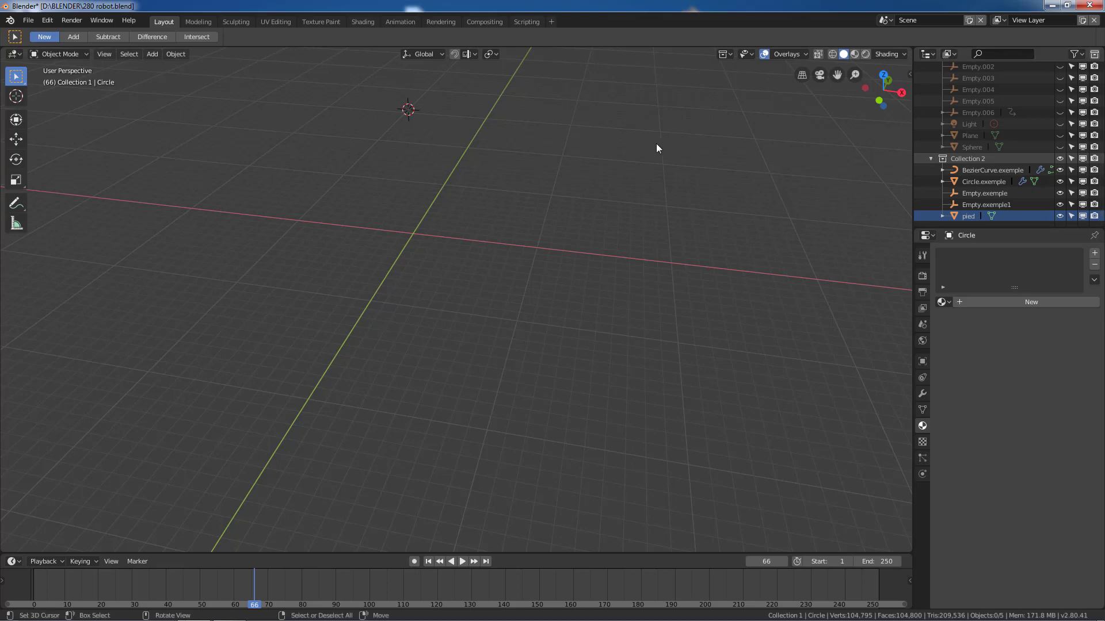
{"action": "scroll", "coordinate": [647, 153], "scroll_direction": "down", "scroll_amount": 7}
{"action": "scroll", "coordinate": [619, 161], "scroll_direction": "up", "scroll_amount": 4}
{"action": "middle_click_drag", "start_coordinate": [620, 161], "coordinate": [571, 278], "text": "shift"}
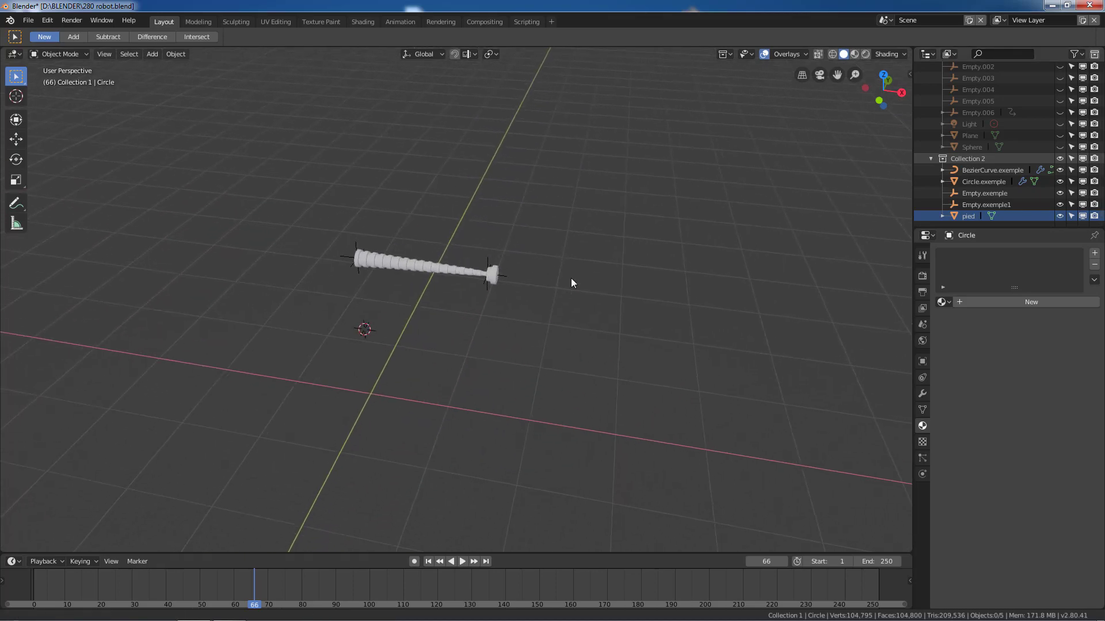
{"action": "scroll", "coordinate": [571, 278], "scroll_direction": "up", "scroll_amount": 6}
{"action": "scroll", "coordinate": [629, 290], "scroll_direction": "down", "scroll_amount": 1}
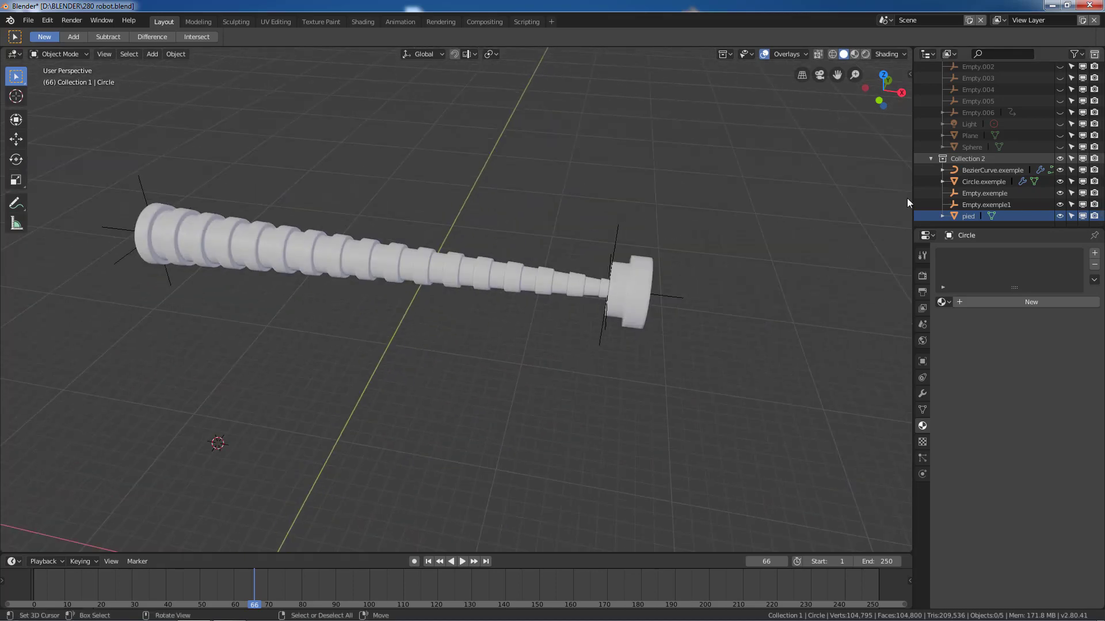
Hide pied and Circle.exemple, keeping the two example empties and BezierCurve.exemple shown.
{"action": "left_click", "coordinate": [1058, 216]}
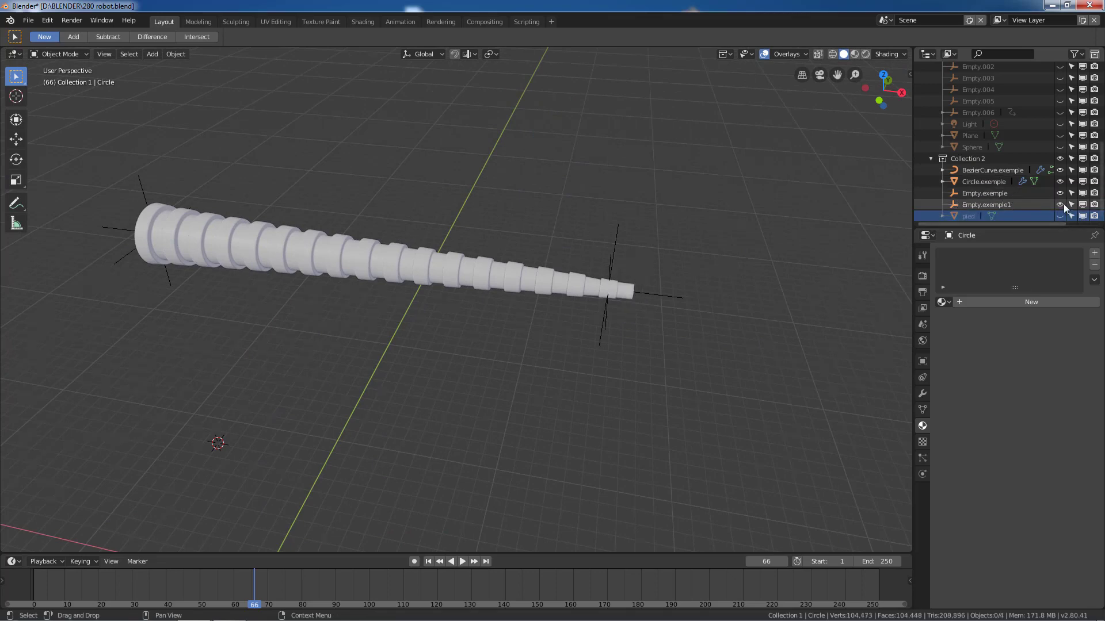
{"action": "left_click", "coordinate": [1062, 204]}
{"action": "left_click", "coordinate": [1062, 204]}
{"action": "left_click", "coordinate": [1062, 193]}
{"action": "left_click", "coordinate": [1062, 192]}
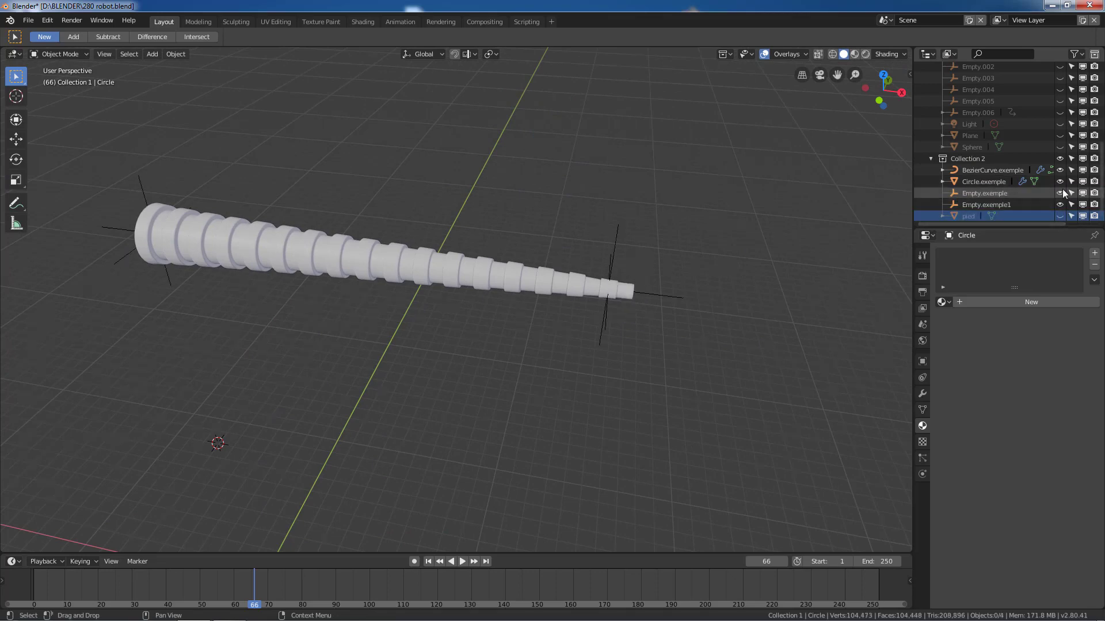
{"action": "left_click", "coordinate": [1060, 181]}
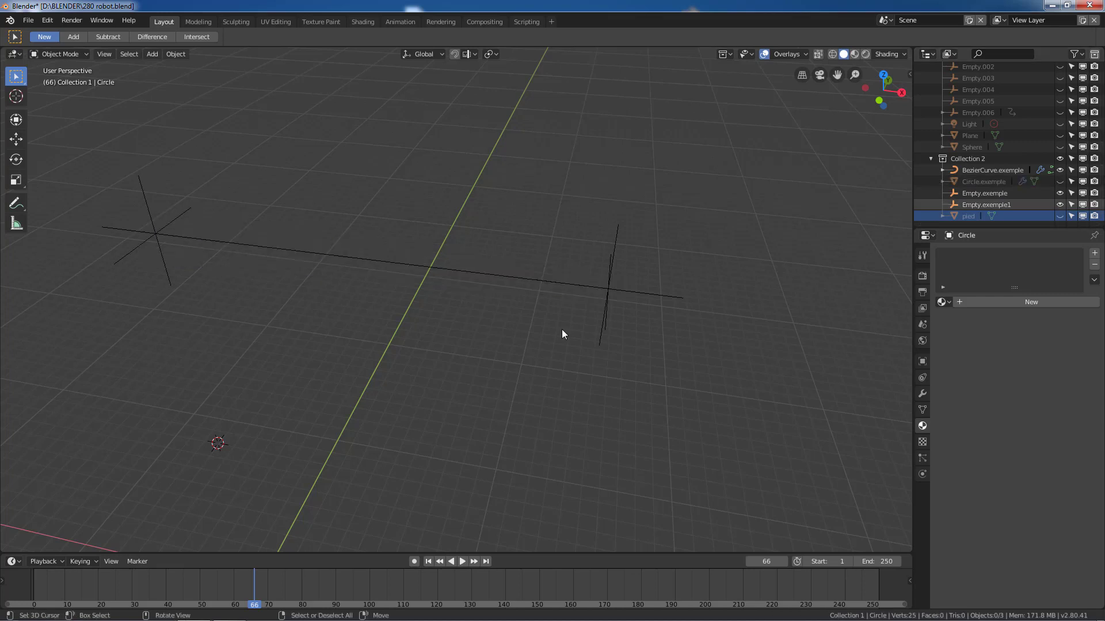
Select all control points of BezierCurve.exemple in Edit Mode and subdivide the curve.
{"action": "left_click", "coordinate": [514, 276]}
{"action": "key", "text": "Tab"}
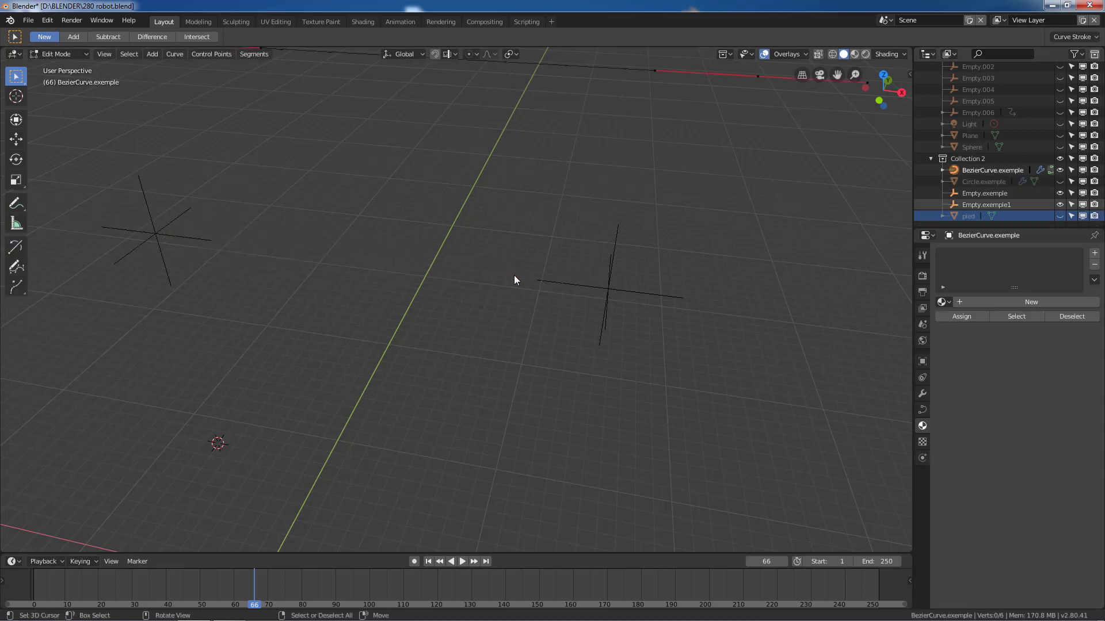
{"action": "scroll", "coordinate": [588, 255], "scroll_direction": "down", "scroll_amount": 2}
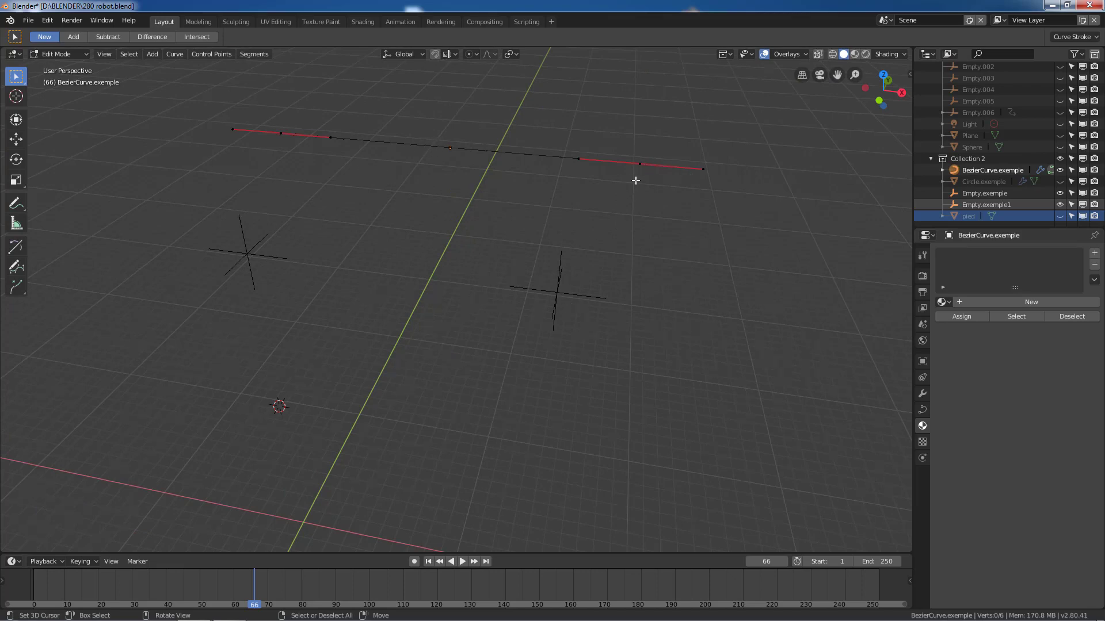
{"action": "left_click", "coordinate": [640, 164]}
{"action": "key", "text": "a"}
{"action": "right_click", "coordinate": [420, 159]}
{"action": "left_click", "coordinate": [395, 161]}
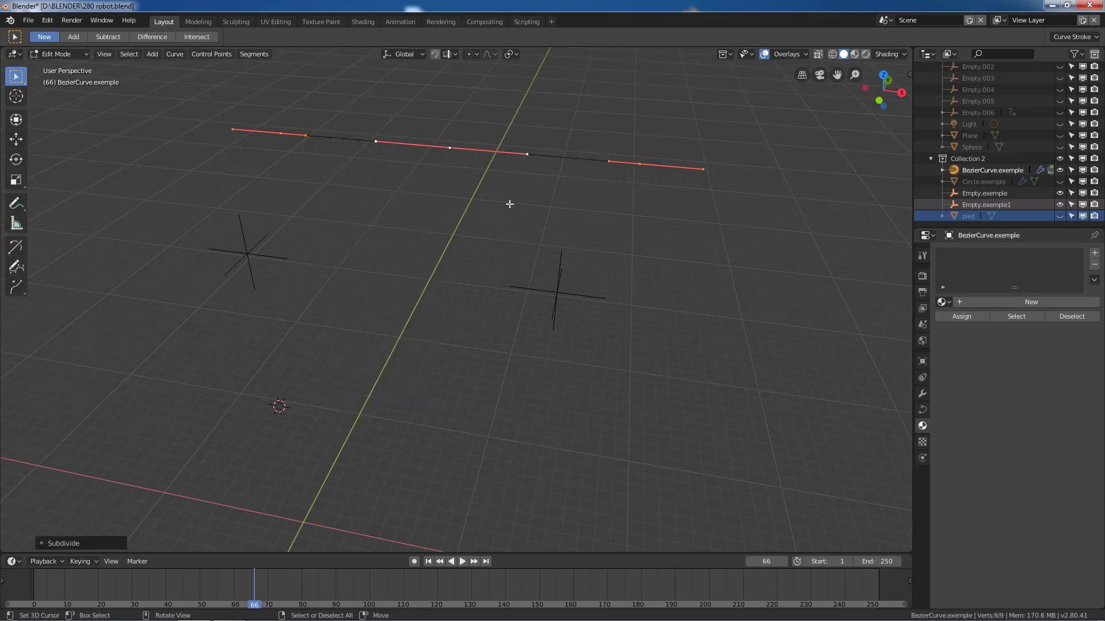
Hook the middle control point of BezierCurve.exemple to a new empty.
{"action": "left_click", "coordinate": [450, 147]}
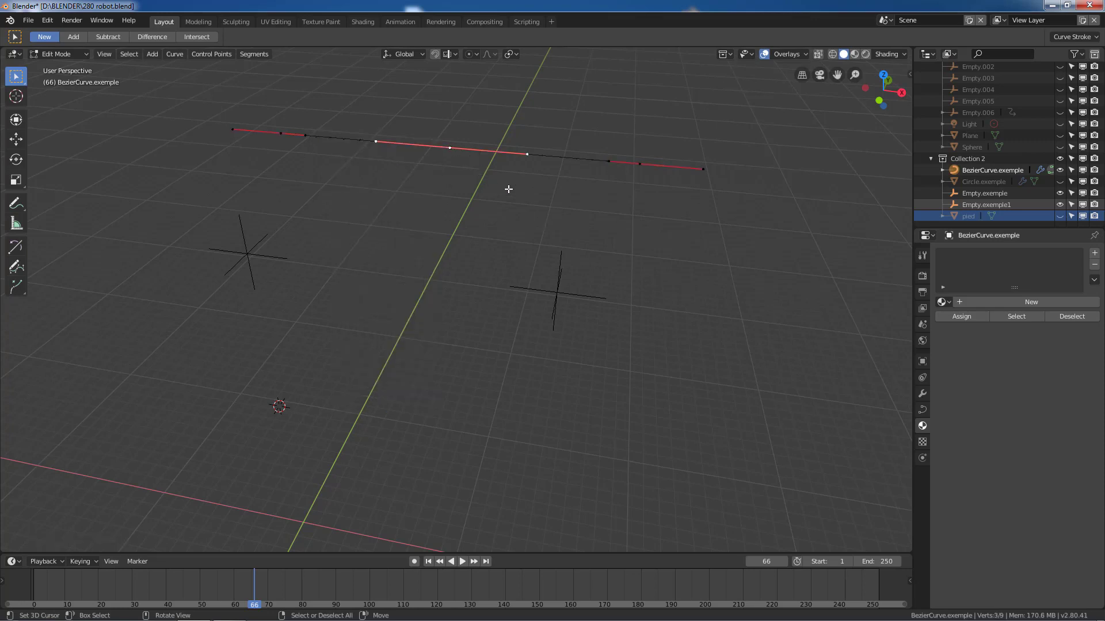
{"action": "key", "text": "ctrl+h"}
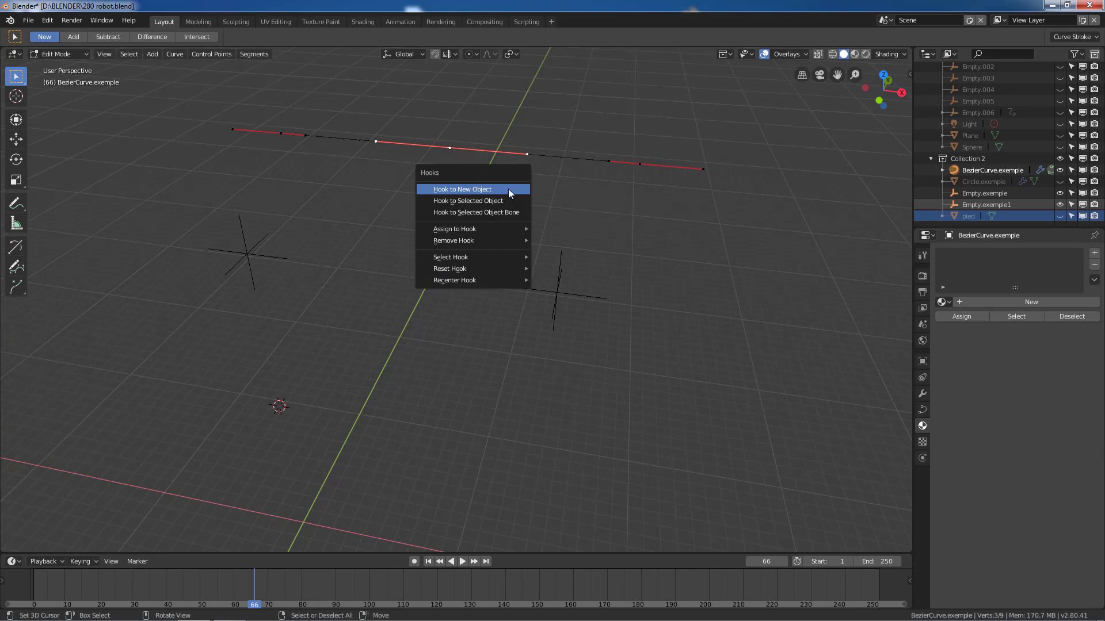
{"action": "left_click", "coordinate": [509, 188]}
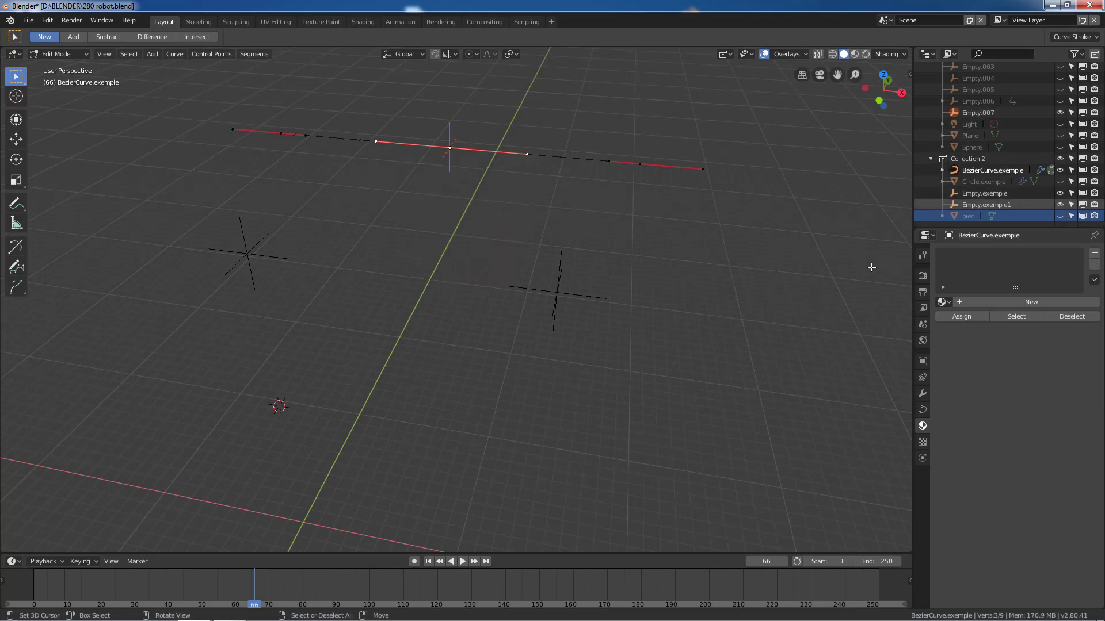
Show Circle.exemple and pied again and return to Object Mode.
{"action": "left_click", "coordinate": [1061, 184]}
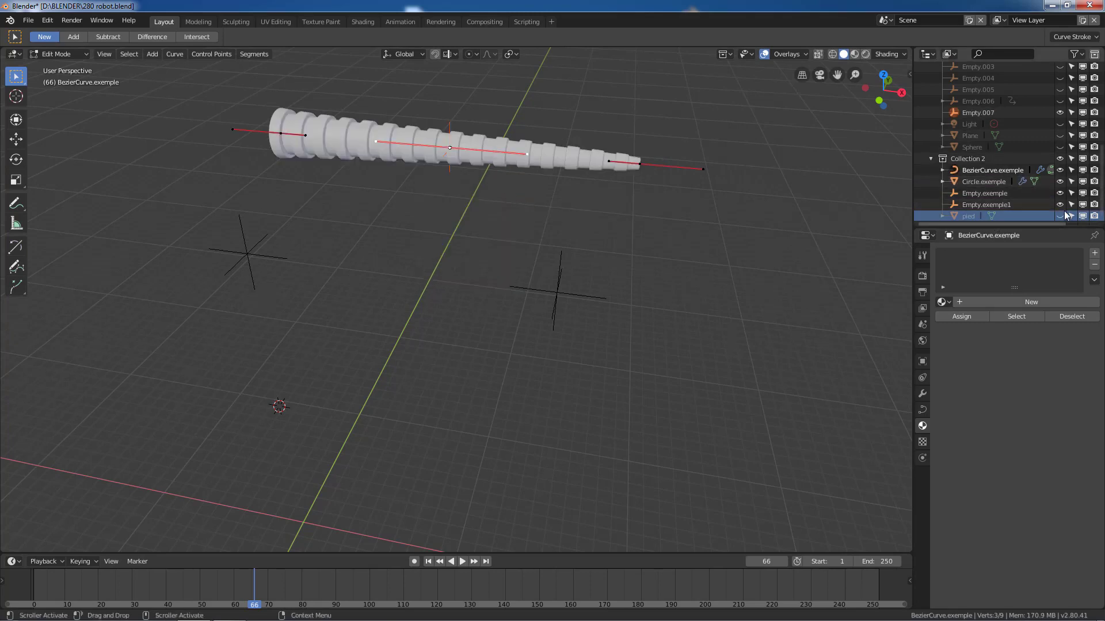
{"action": "left_click", "coordinate": [1059, 216]}
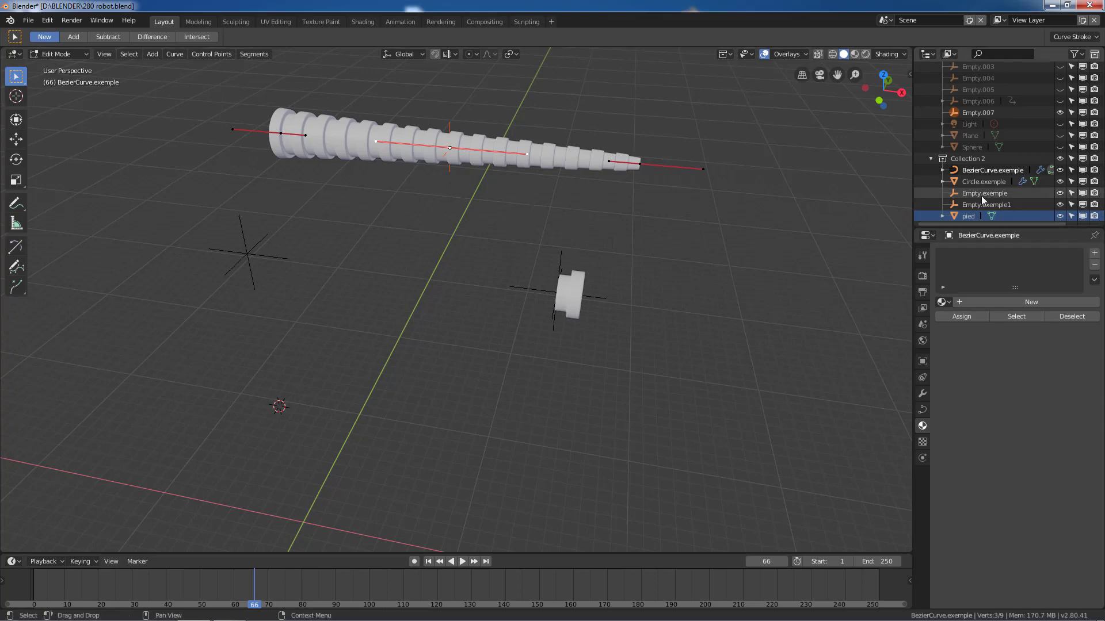
{"action": "key", "text": "Tab"}
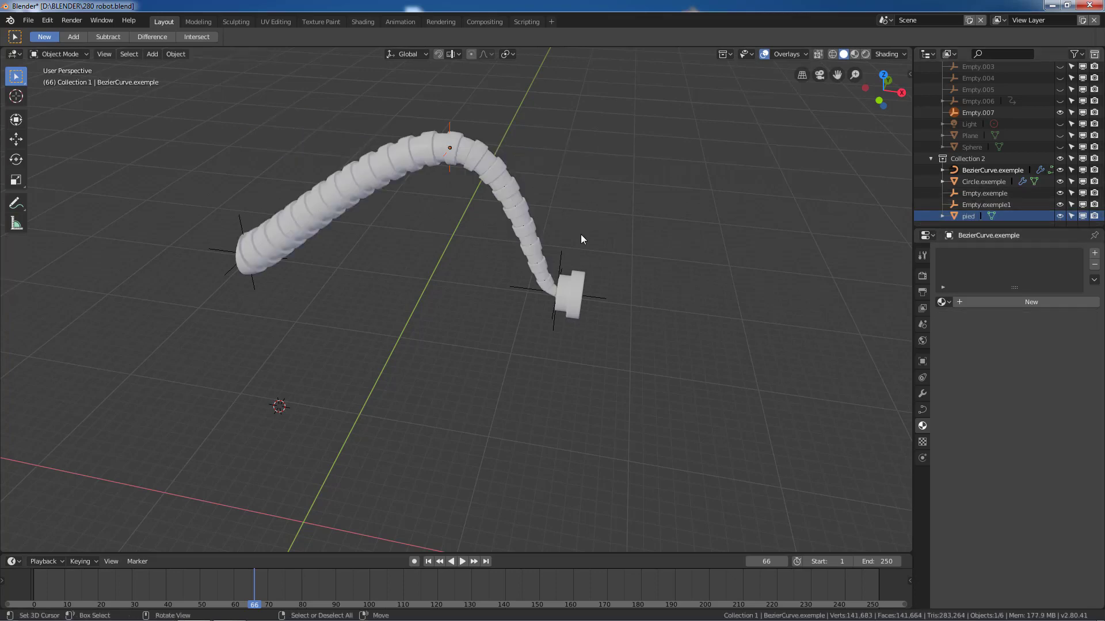
Move the new mid-arm empty slightly down toward the base to reshape the arm's bend.
{"action": "left_click", "coordinate": [449, 125]}
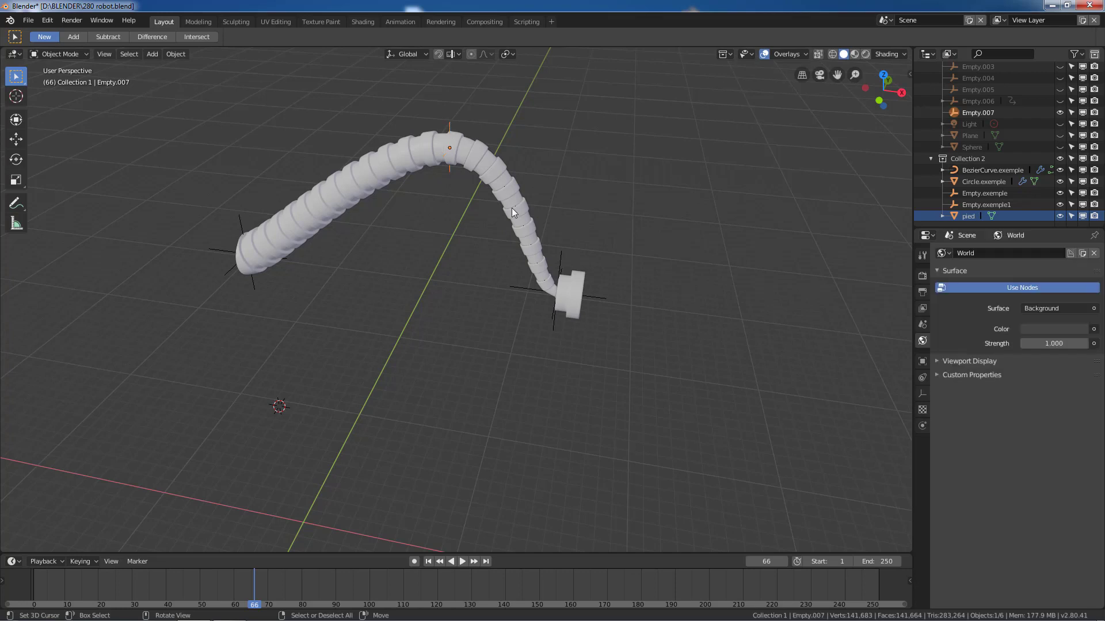
{"action": "key", "text": "g"}
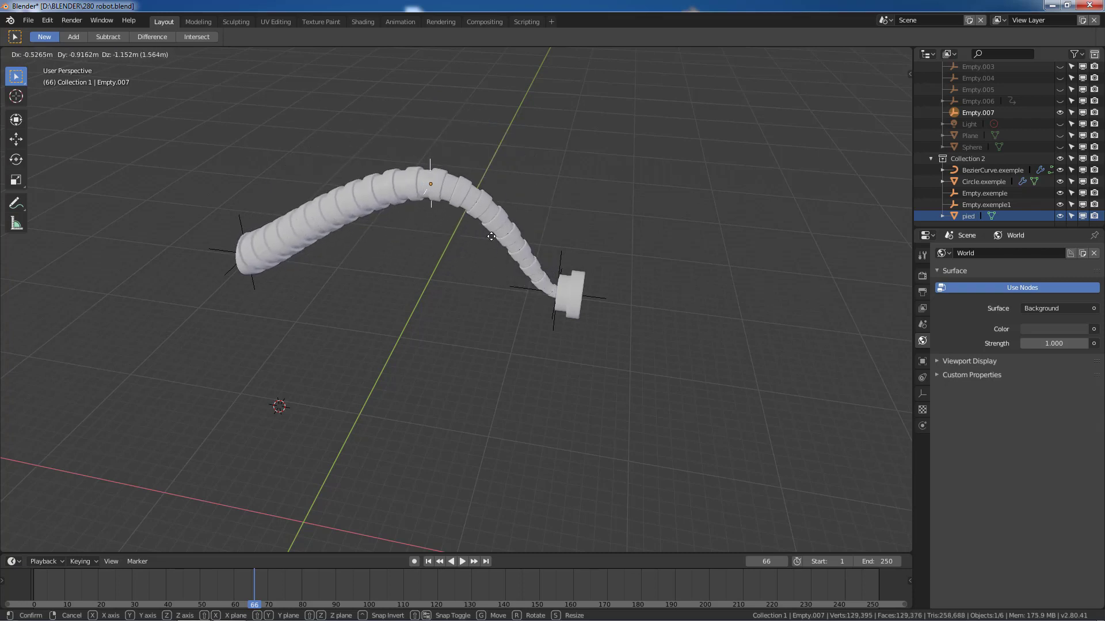
{"action": "left_click", "coordinate": [483, 219]}
Raise pied along the global Z axis to about the mid-arm empty's height and rotate it slightly.
{"action": "left_click", "coordinate": [573, 295]}
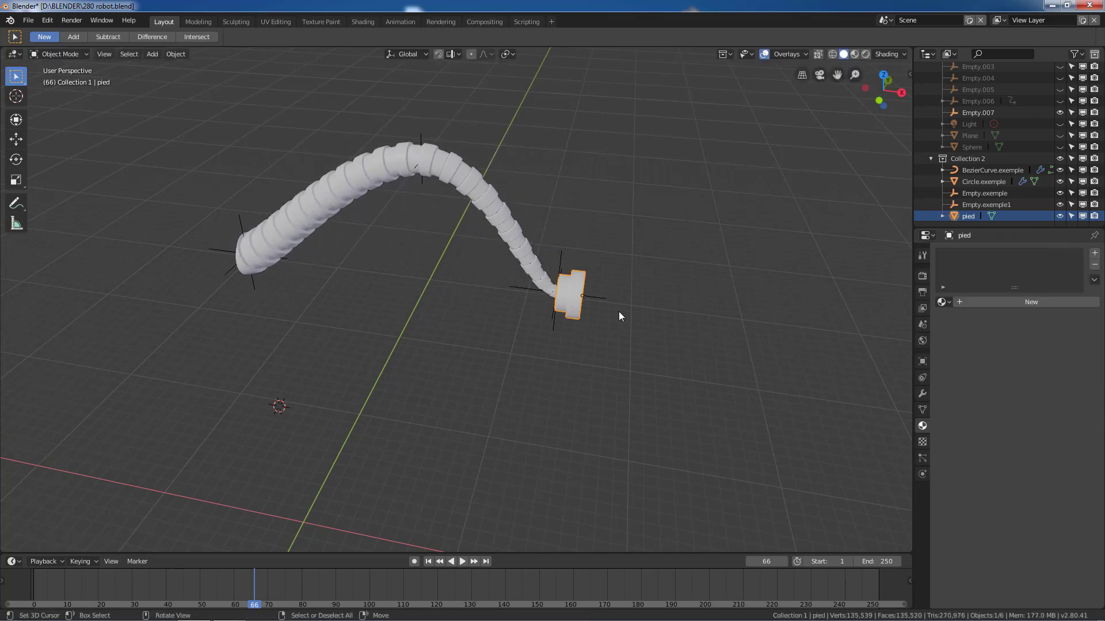
{"action": "key", "text": "g"}
{"action": "key", "text": "z"}
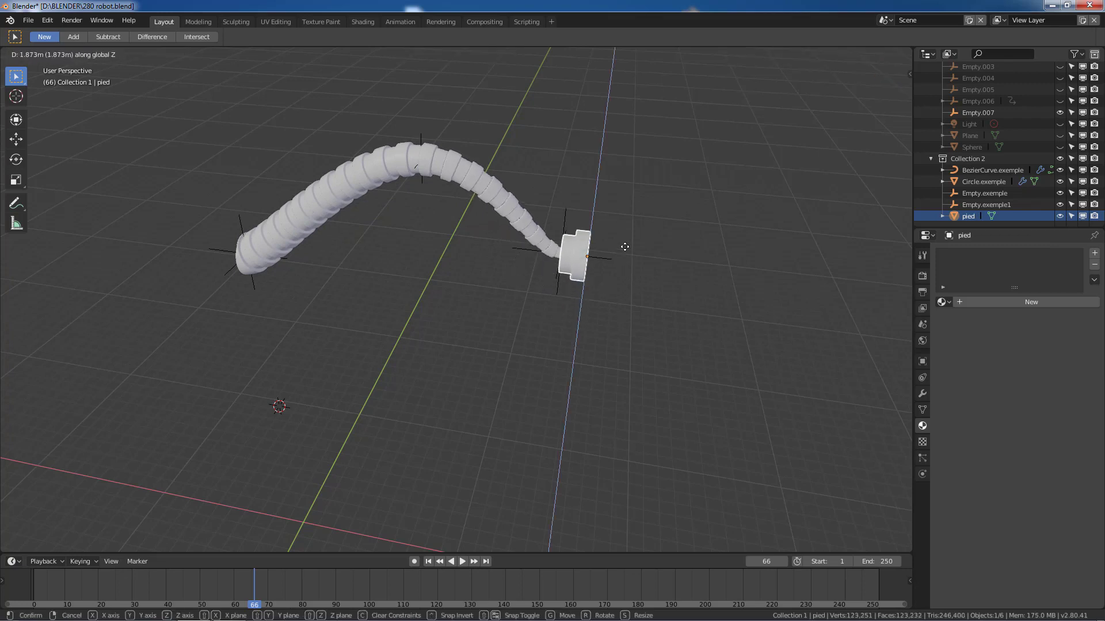
{"action": "left_click", "coordinate": [642, 172]}
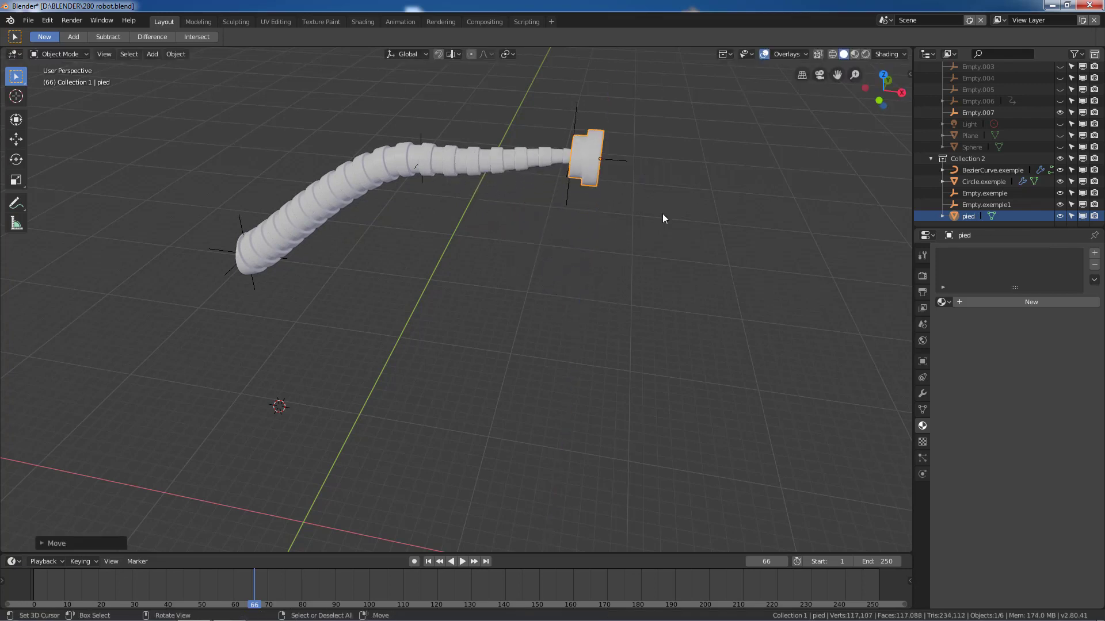
{"action": "key", "text": "r"}
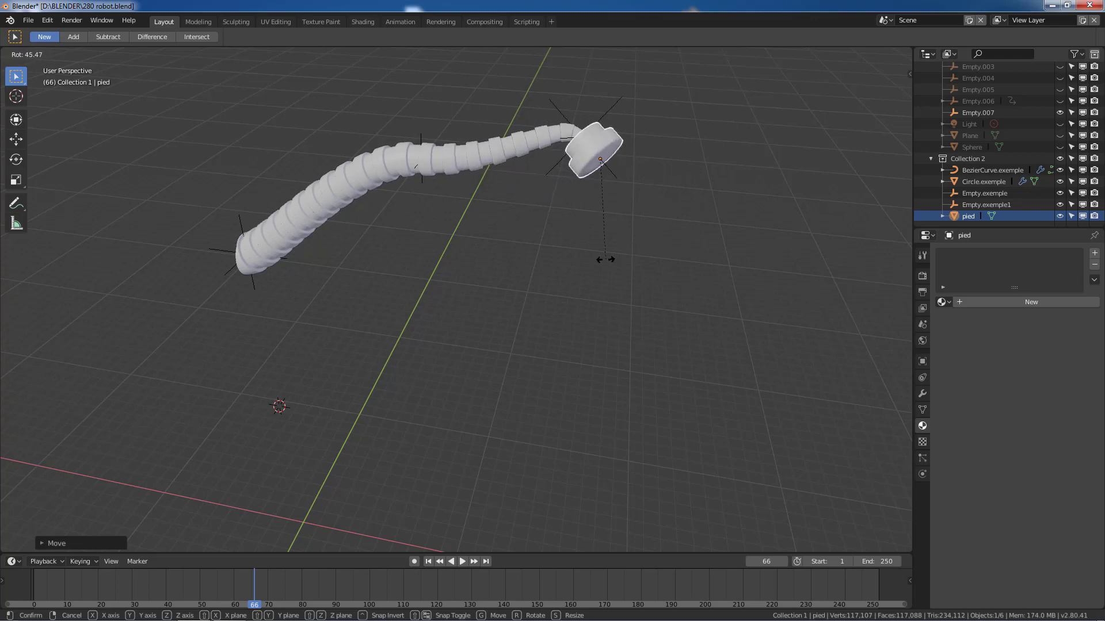
{"action": "left_click", "coordinate": [678, 209]}
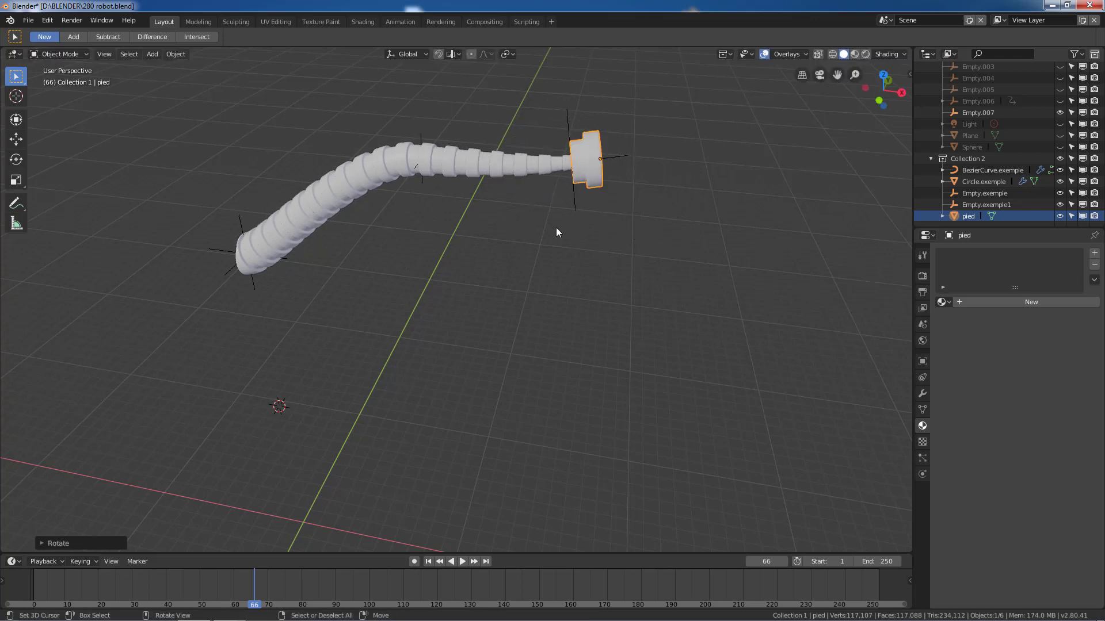
Hide Empty.exemple1 and open BezierCurve.exemple in Edit Mode.
{"action": "left_click", "coordinate": [1060, 204]}
{"action": "left_click", "coordinate": [987, 170]}
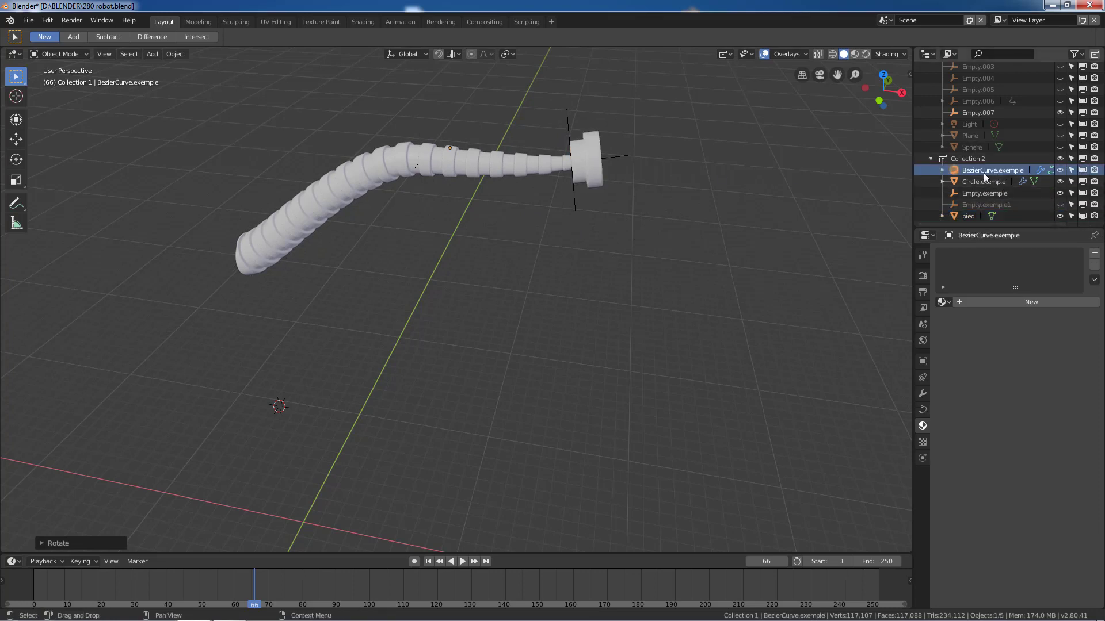
{"action": "key", "text": "Tab"}
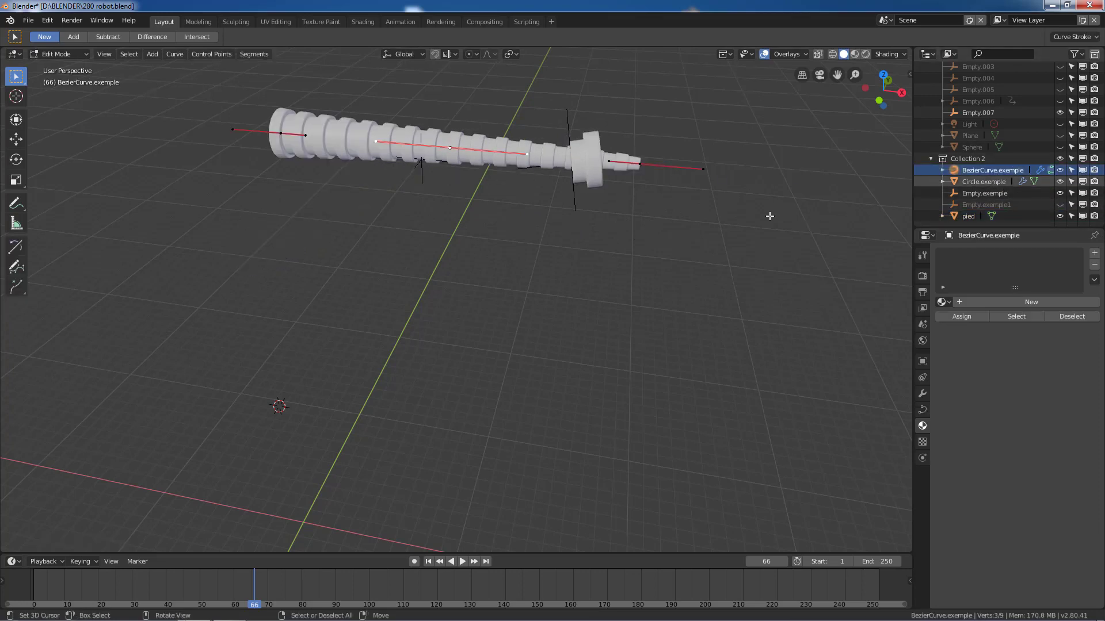
Select the curve's control point at the arm's narrow end and show its radius among the transform properties.
{"action": "left_click", "coordinate": [642, 163]}
{"action": "key", "text": "n"}
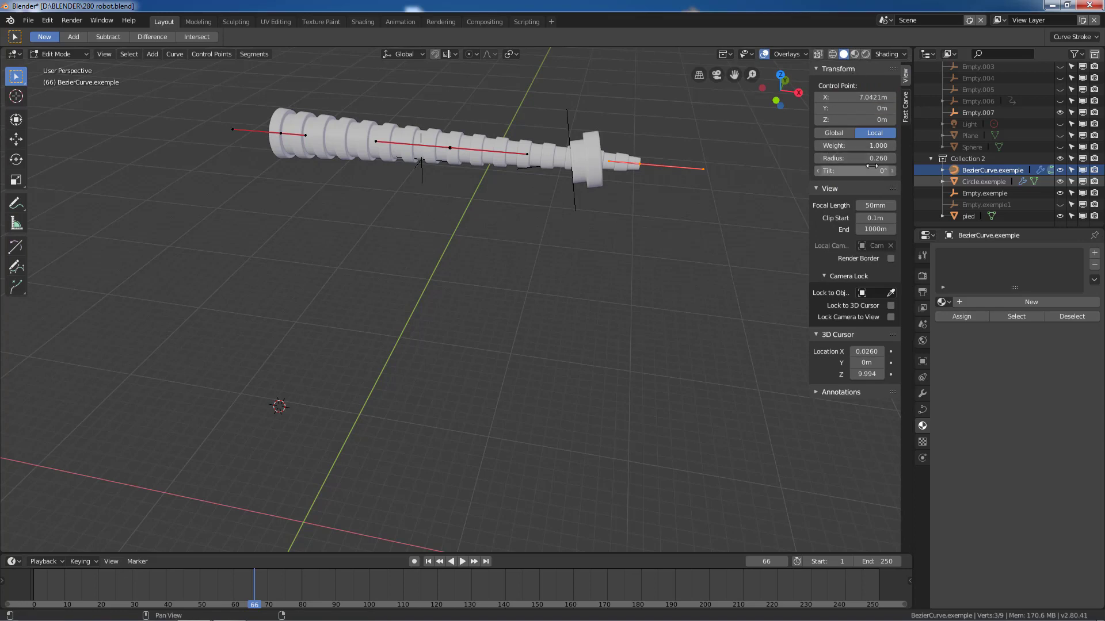
{"action": "left_click_drag", "start_coordinate": [859, 152], "coordinate": [831, 152]}
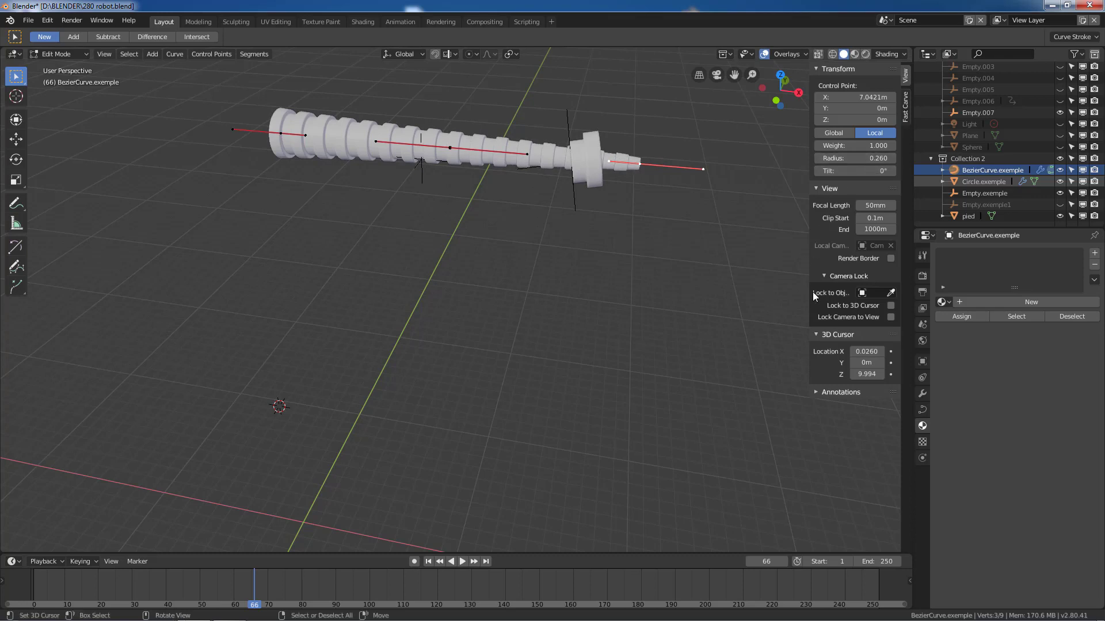
Review the curve's shape, geometry and bevel settings and its Hook modifiers.
{"action": "left_click", "coordinate": [921, 411]}
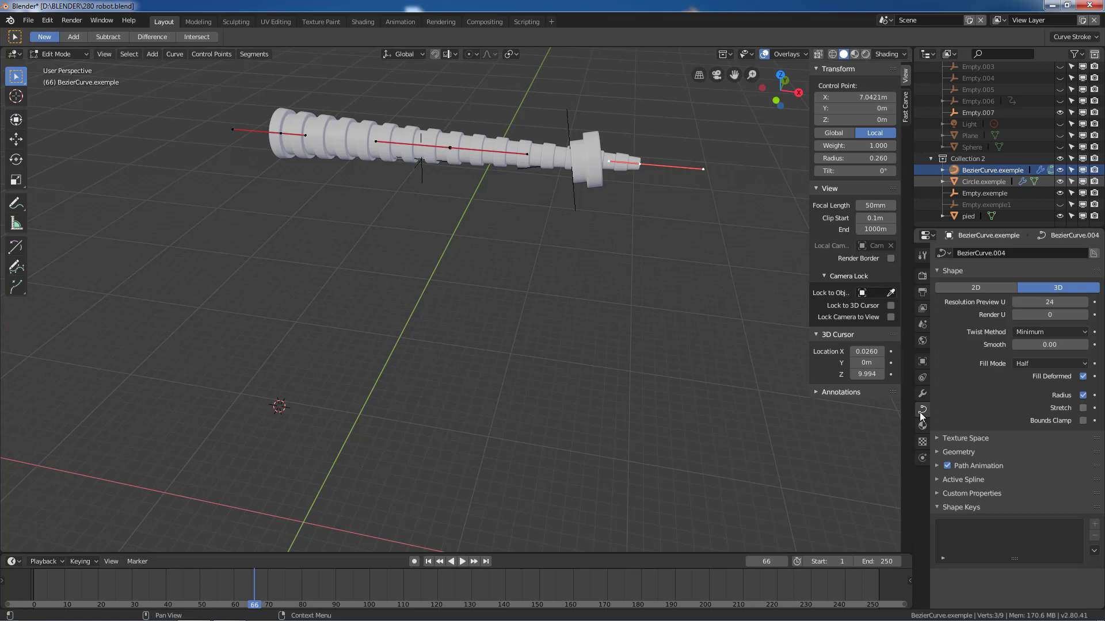
{"action": "left_click", "coordinate": [941, 451]}
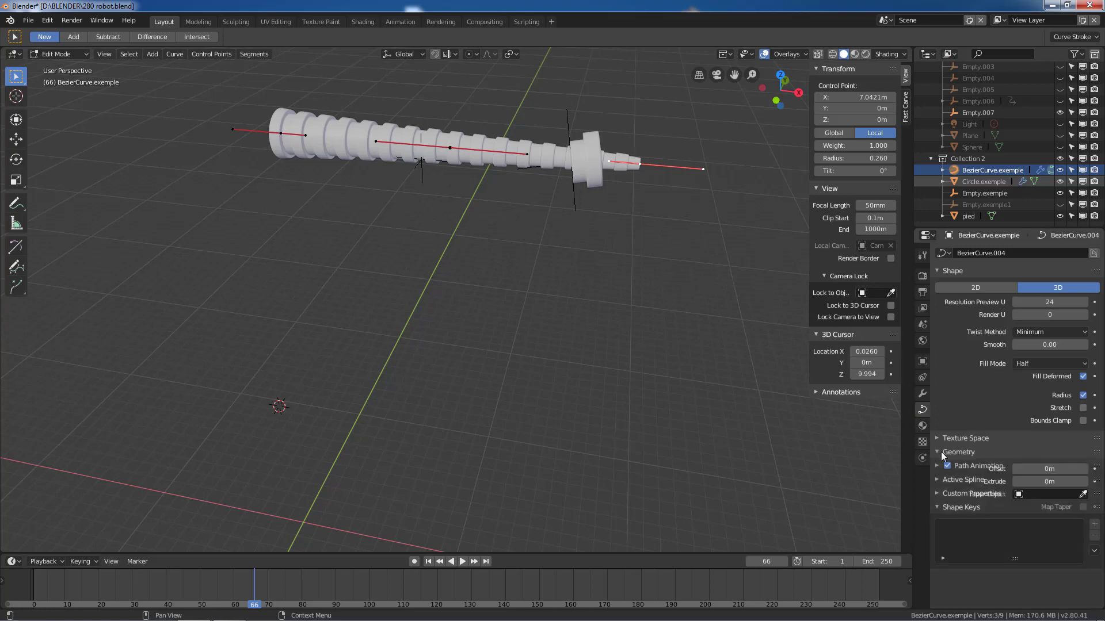
{"action": "scroll", "coordinate": [1011, 484], "scroll_direction": "down", "scroll_amount": 4}
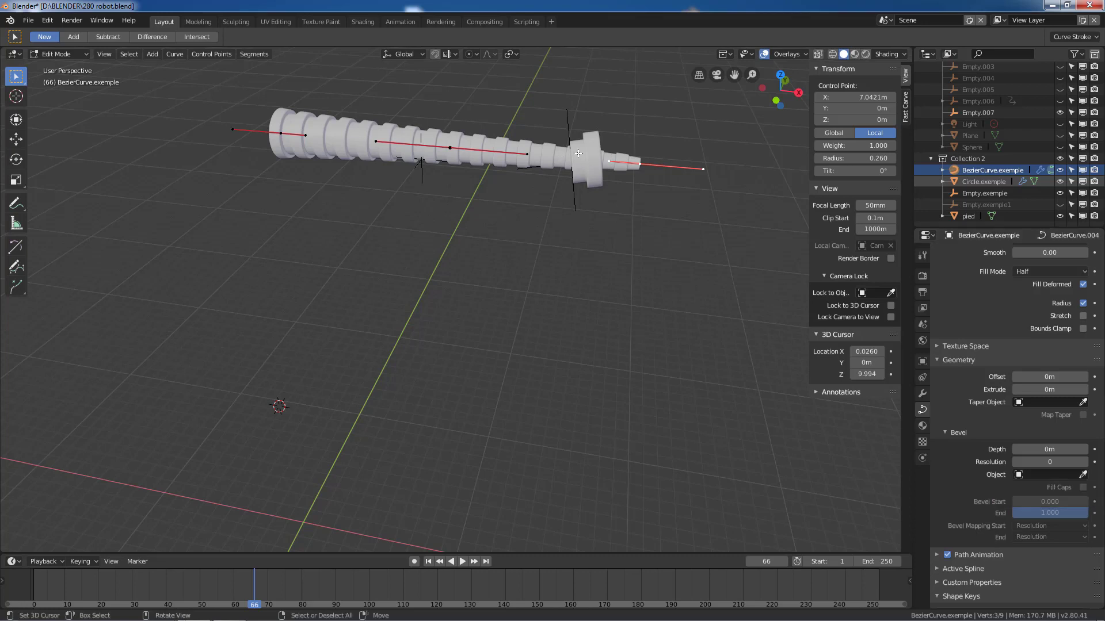
{"action": "left_click", "coordinate": [922, 394]}
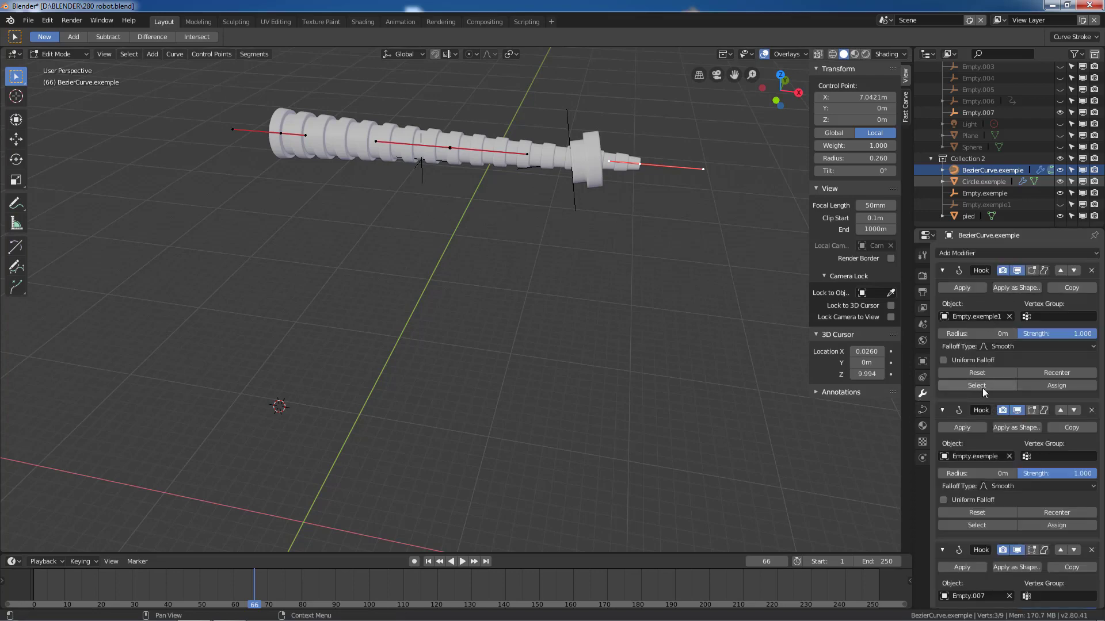
Return to Object Mode and remove the Bevel modifier from Circle.exemple.
{"action": "key", "text": "Tab"}
{"action": "left_click", "coordinate": [532, 161]}
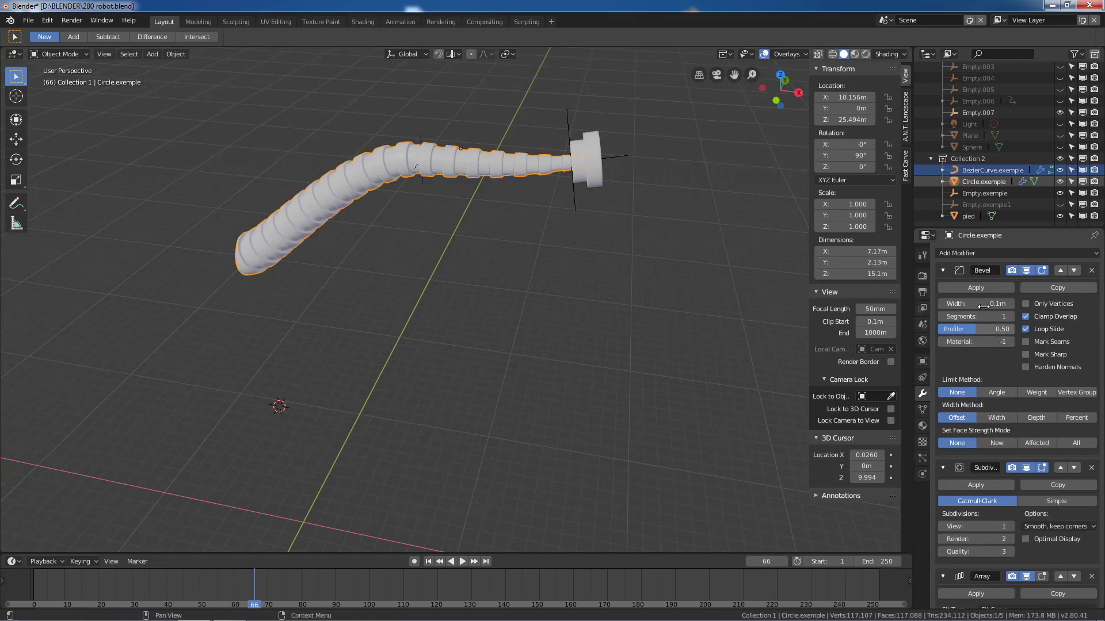
{"action": "left_click", "coordinate": [1091, 271]}
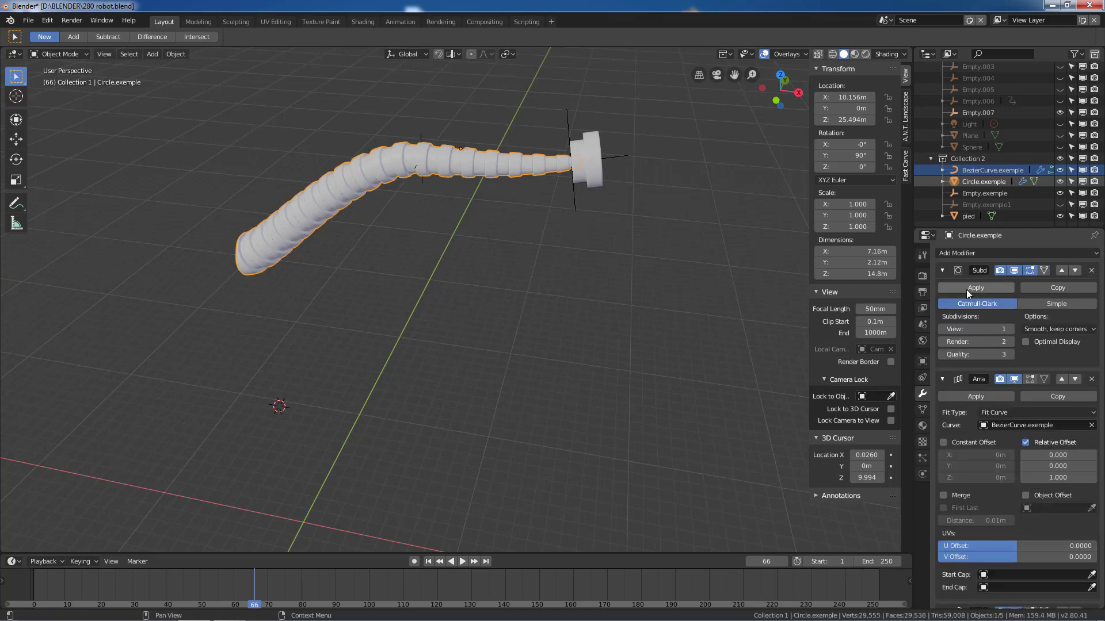
{"action": "scroll", "coordinate": [566, 207], "scroll_direction": "down", "scroll_amount": 5}
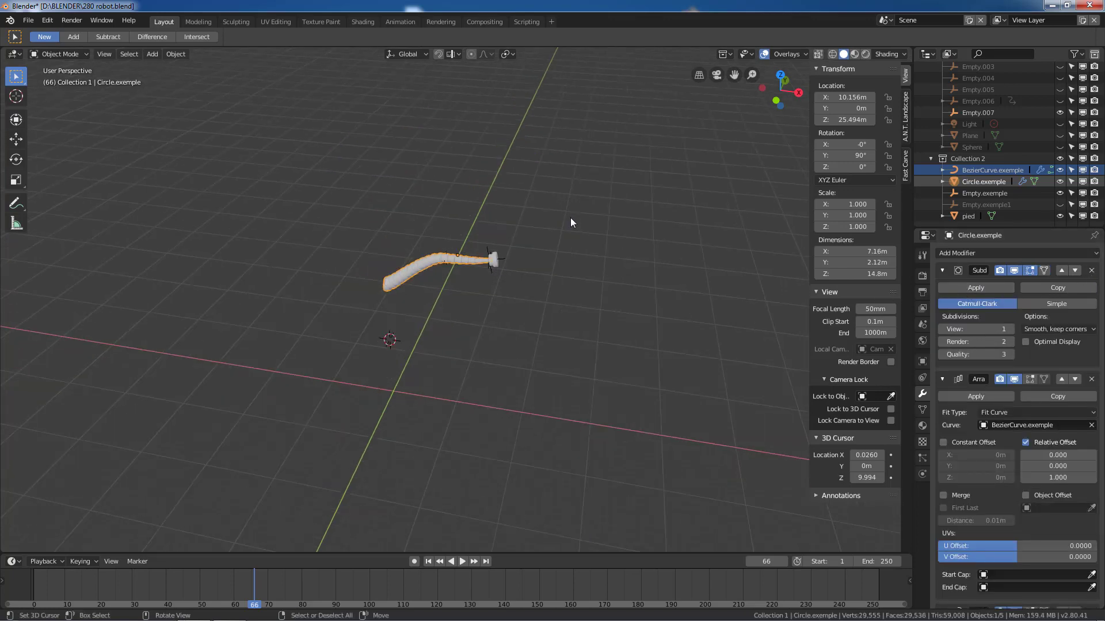
{"action": "scroll", "coordinate": [571, 218], "scroll_direction": "up", "scroll_amount": 5}
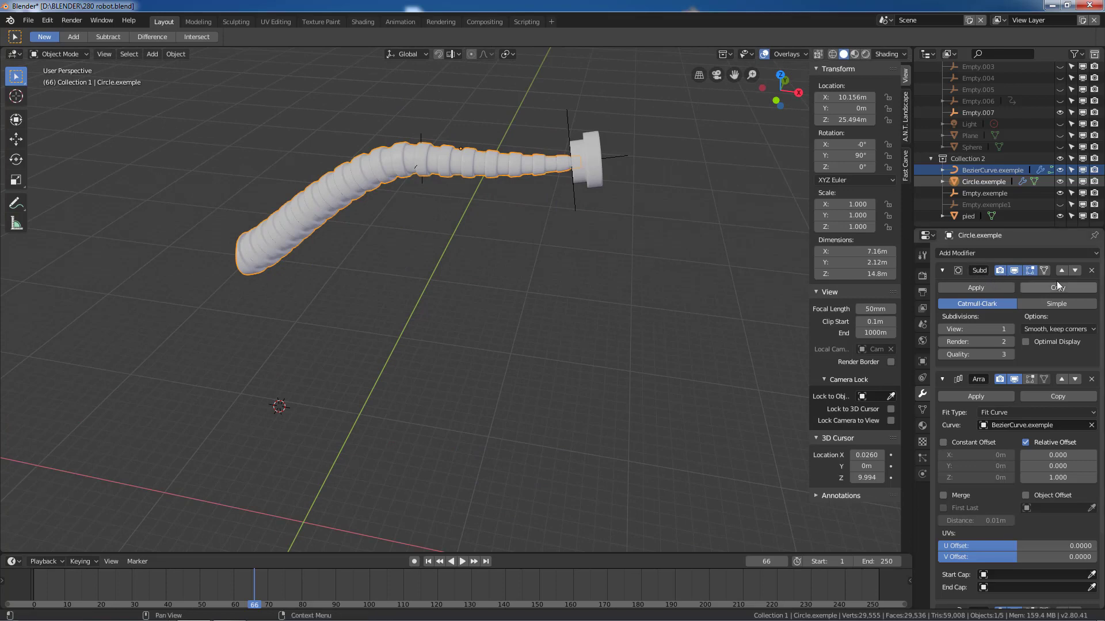
Toggle the Subdivision modifier's viewport display to compare the arm's smoothing, leaving it off.
{"action": "left_click", "coordinate": [1013, 270]}
{"action": "left_click", "coordinate": [1014, 271]}
{"action": "left_click", "coordinate": [1014, 271]}
{"action": "left_click", "coordinate": [1013, 270]}
{"action": "left_click", "coordinate": [1013, 270]}
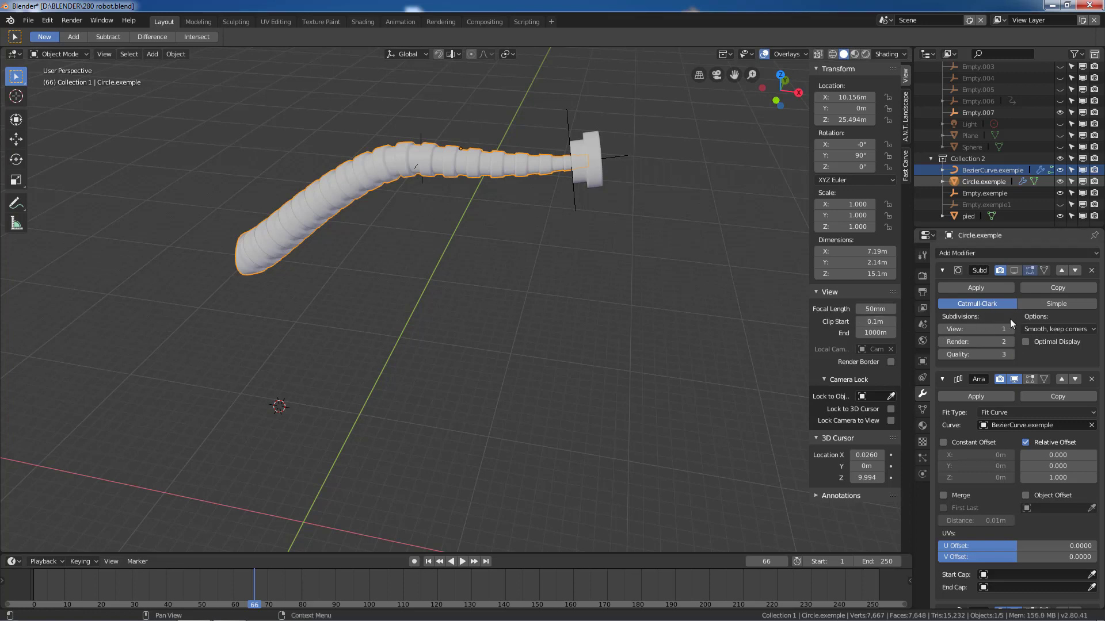
Turn off the viewport display of the Array and Curve modifiers on Circle.exemple.
{"action": "left_click", "coordinate": [1014, 380]}
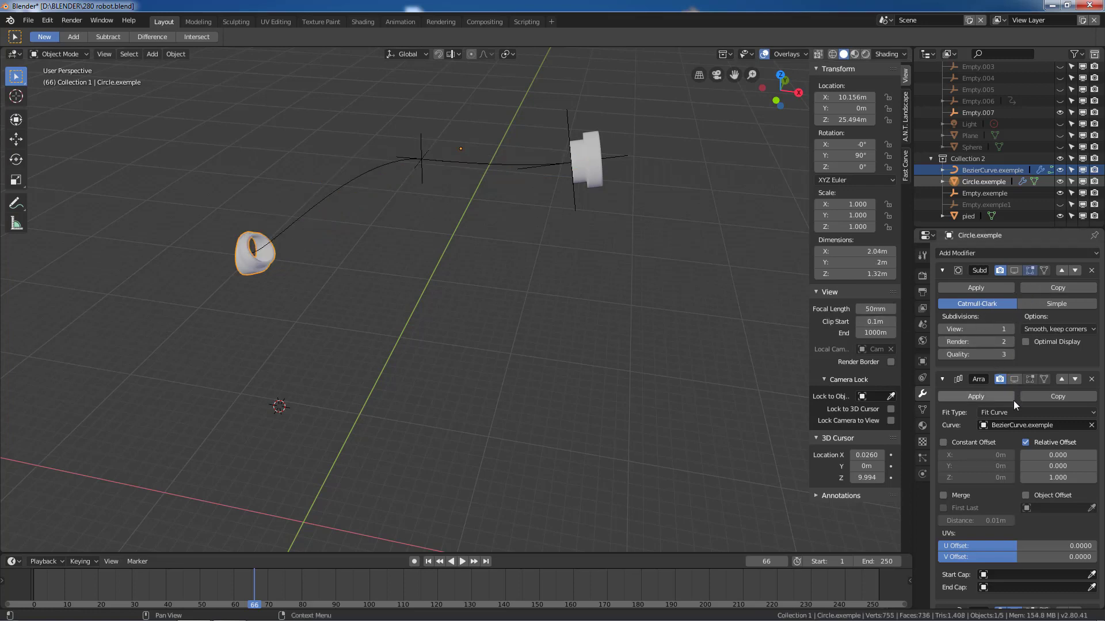
{"action": "scroll", "coordinate": [1008, 437], "scroll_direction": "down", "scroll_amount": 4}
{"action": "left_click", "coordinate": [1012, 520]}
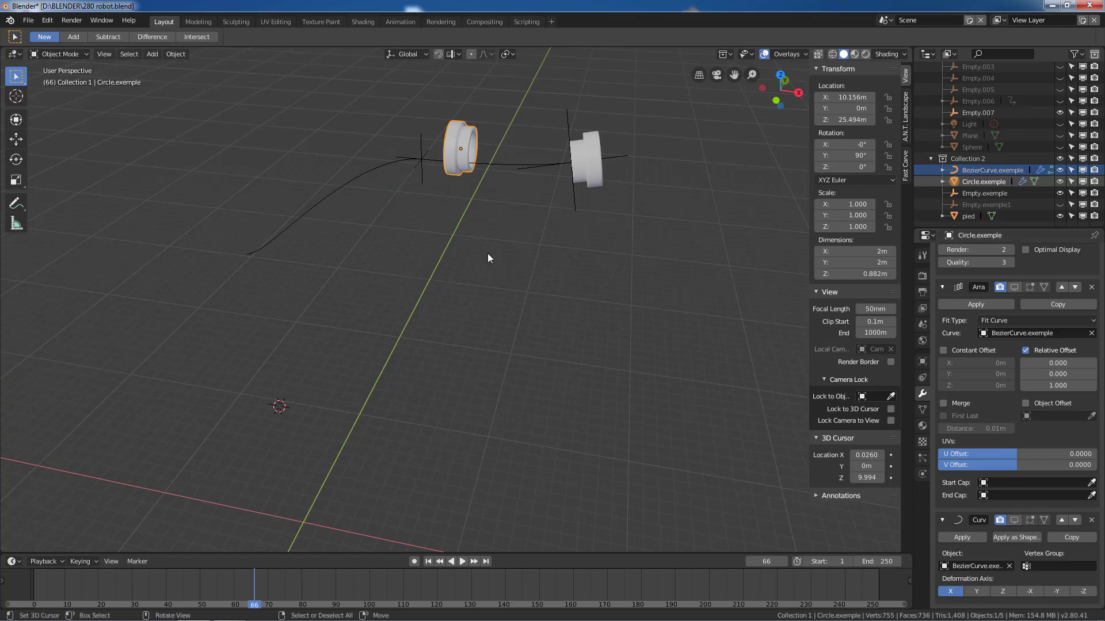
Examine the mesh of the single ring segment up close in Edit Mode.
{"action": "scroll", "coordinate": [510, 197], "scroll_direction": "up", "scroll_amount": 3}
{"action": "scroll", "coordinate": [548, 161], "scroll_direction": "down", "scroll_amount": 4}
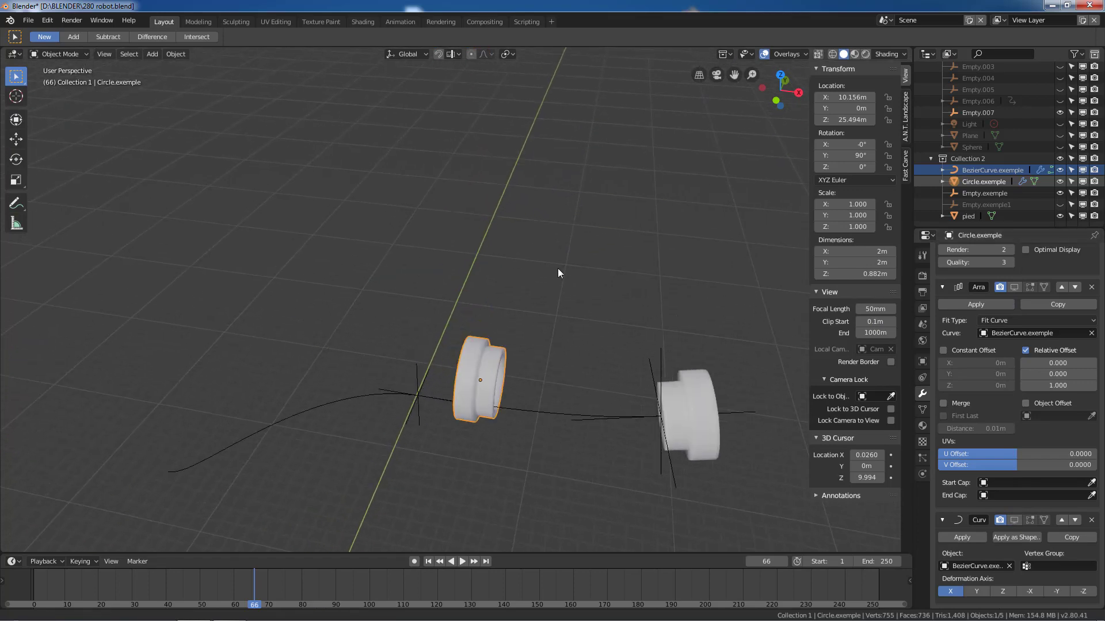
{"action": "middle_click_drag", "start_coordinate": [558, 268], "coordinate": [596, 290]}
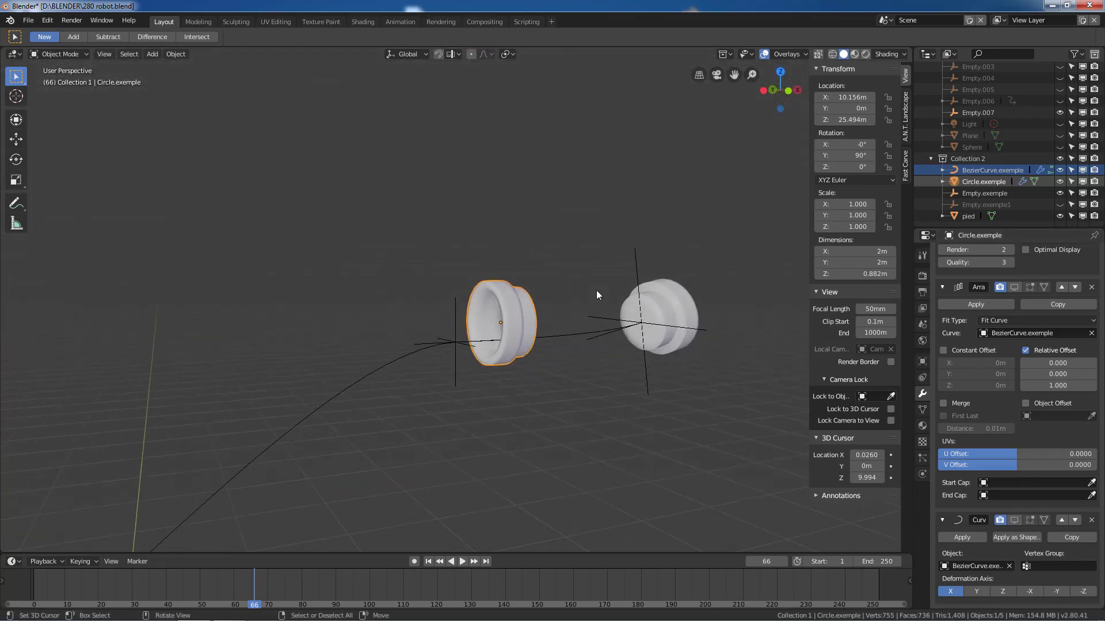
{"action": "scroll", "coordinate": [596, 290], "scroll_direction": "up", "scroll_amount": 10}
{"action": "scroll", "coordinate": [596, 296], "scroll_direction": "down", "scroll_amount": 6}
{"action": "key", "text": "Tab"}
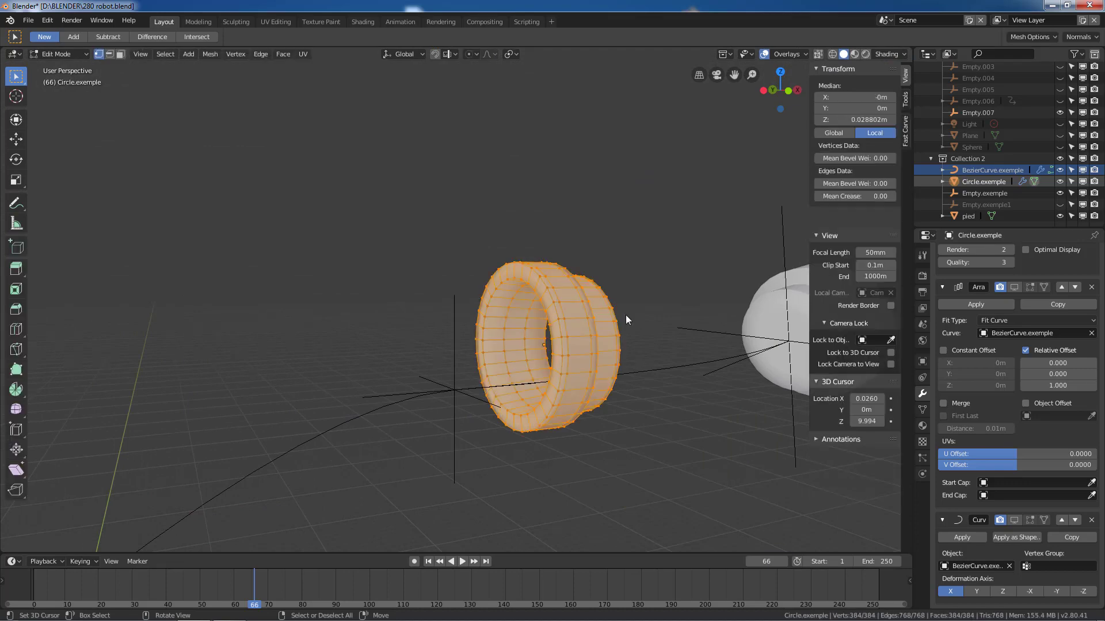
{"action": "middle_click_drag", "start_coordinate": [622, 316], "coordinate": [729, 284]}
Rename Circle.exemple as "piece tentacule".
{"action": "double_click", "coordinate": [969, 181]}
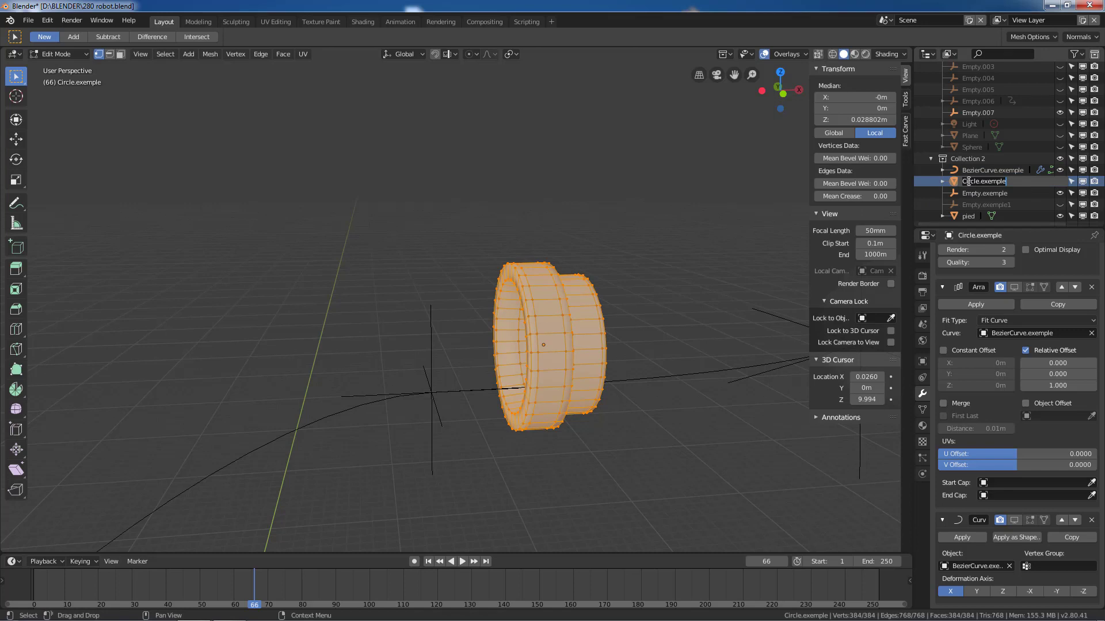
{"action": "type", "text": "piece tentacule"}
{"action": "key", "text": "Return"}
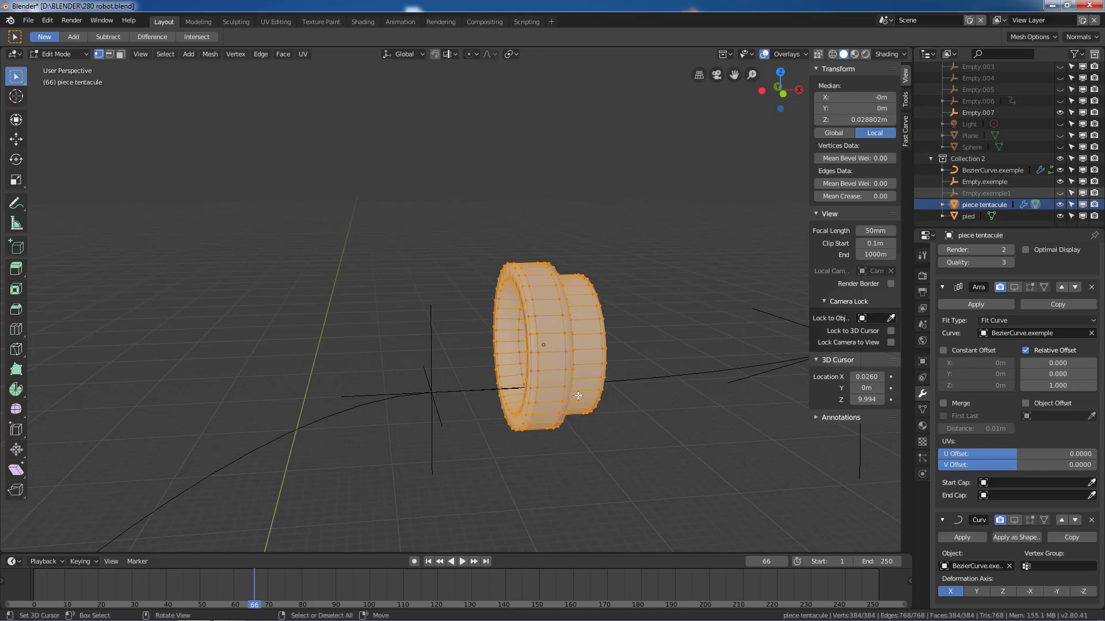
Return to Object Mode with the segment, curve and pied in view, and show the segment's Subdivision modifier settings.
{"action": "middle_click_drag", "start_coordinate": [577, 396], "coordinate": [548, 391]}
{"action": "scroll", "coordinate": [561, 393], "scroll_direction": "down", "scroll_amount": 6}
{"action": "key", "text": "Tab"}
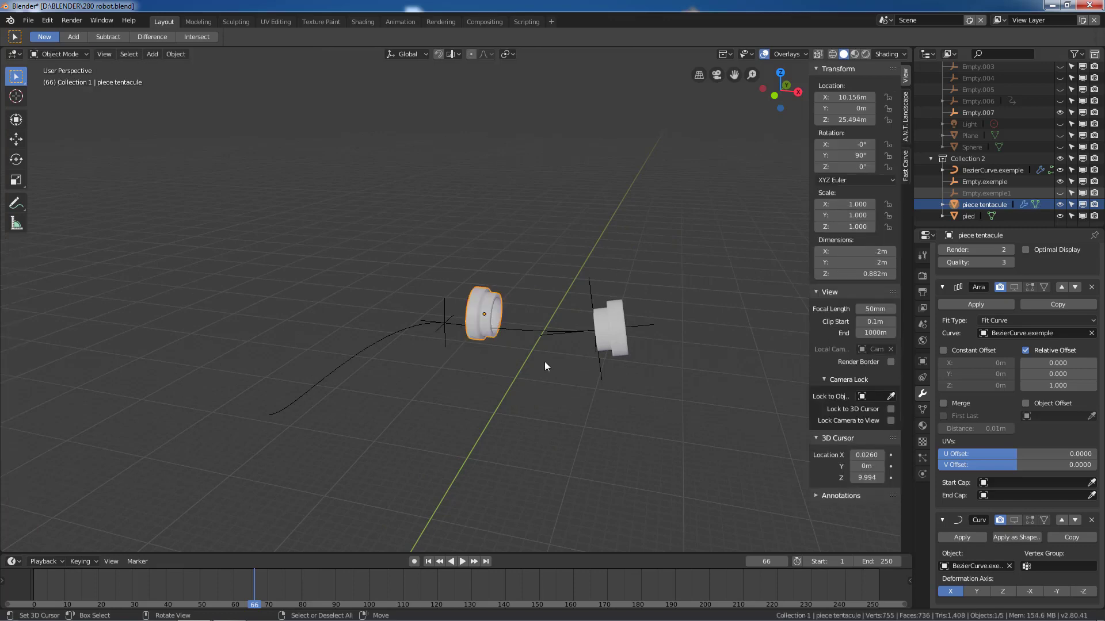
{"action": "scroll", "coordinate": [1011, 290], "scroll_direction": "up", "scroll_amount": 4}
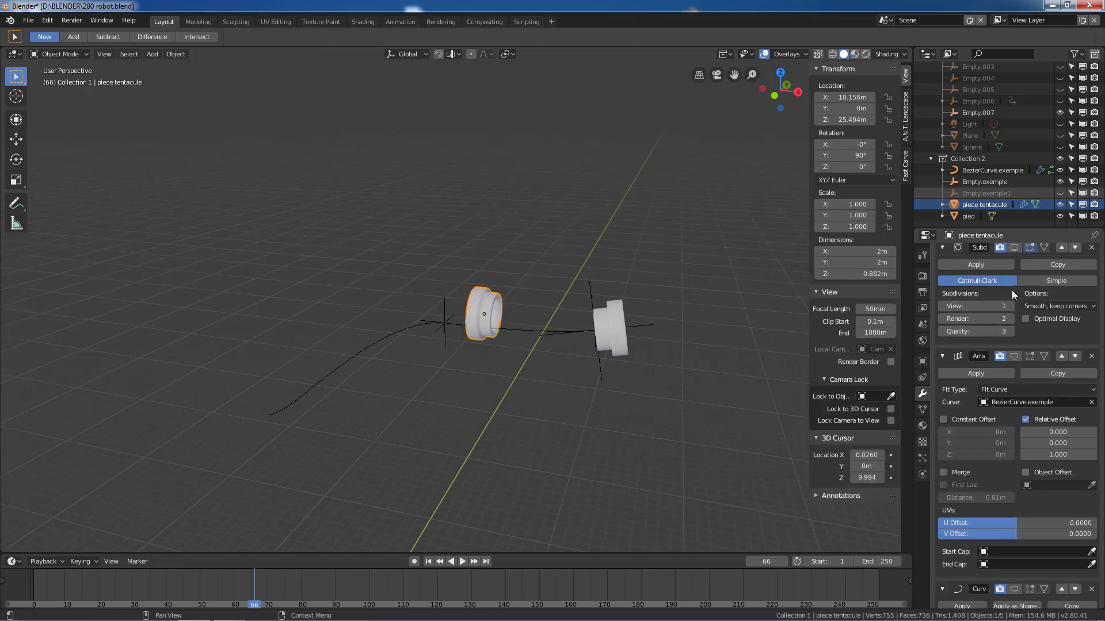
Turn on the viewport display of piece tentacule's Subdivision modifier and inspect the ring segment up close.
{"action": "left_click", "coordinate": [1013, 270]}
{"action": "scroll", "coordinate": [525, 342], "scroll_direction": "up", "scroll_amount": 10}
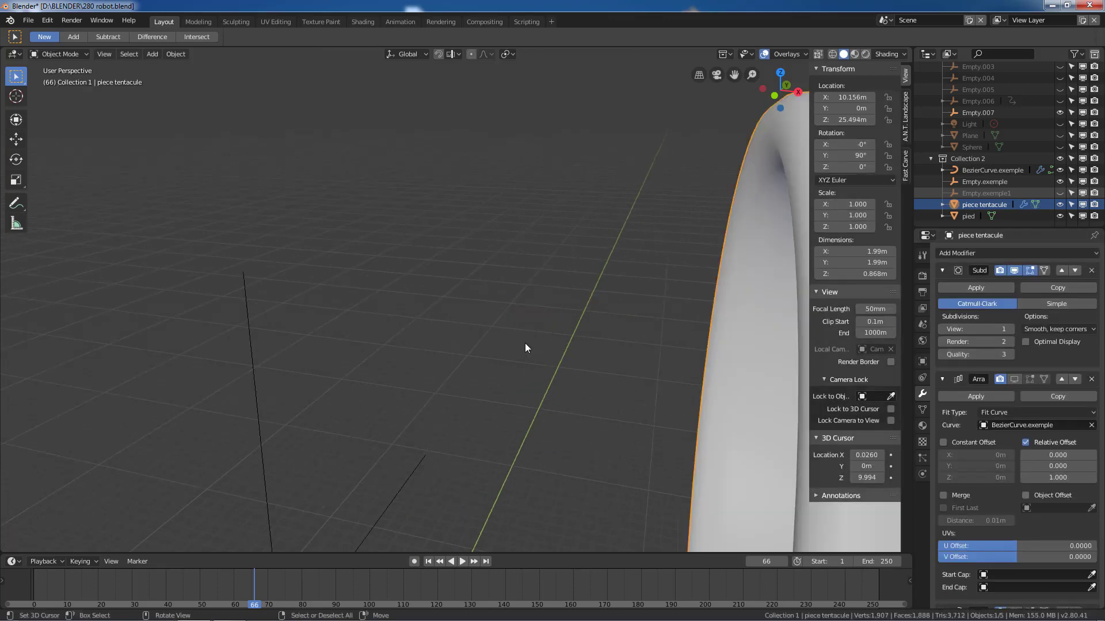
{"action": "scroll", "coordinate": [543, 347], "scroll_direction": "down", "scroll_amount": 5}
{"action": "scroll", "coordinate": [546, 352], "scroll_direction": "up", "scroll_amount": 5}
{"action": "scroll", "coordinate": [588, 367], "scroll_direction": "down", "scroll_amount": 5}
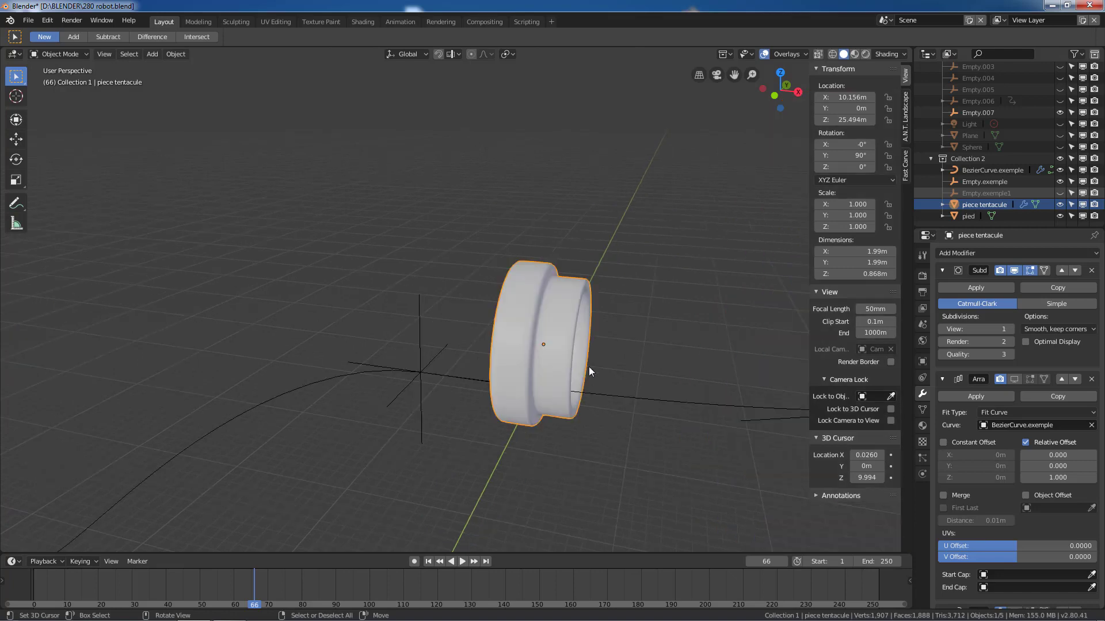
{"action": "middle_click_drag", "start_coordinate": [589, 367], "coordinate": [562, 361]}
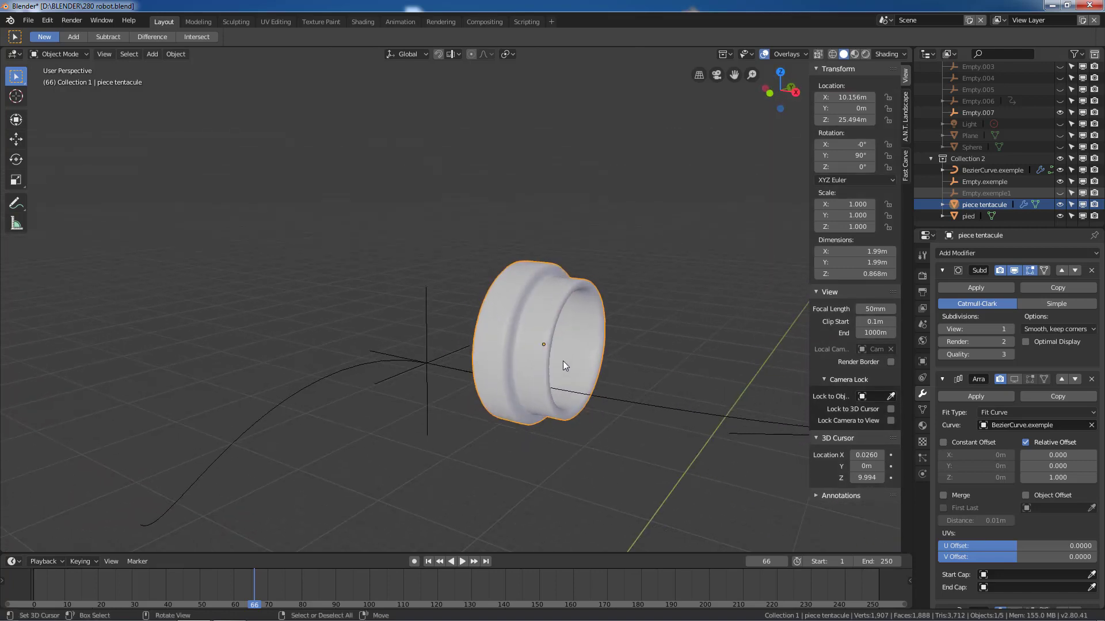
Turn on the viewport display of the Array and Curve modifiers on piece tentacule.
{"action": "left_click", "coordinate": [1014, 379]}
{"action": "scroll", "coordinate": [734, 354], "scroll_direction": "down", "scroll_amount": 5}
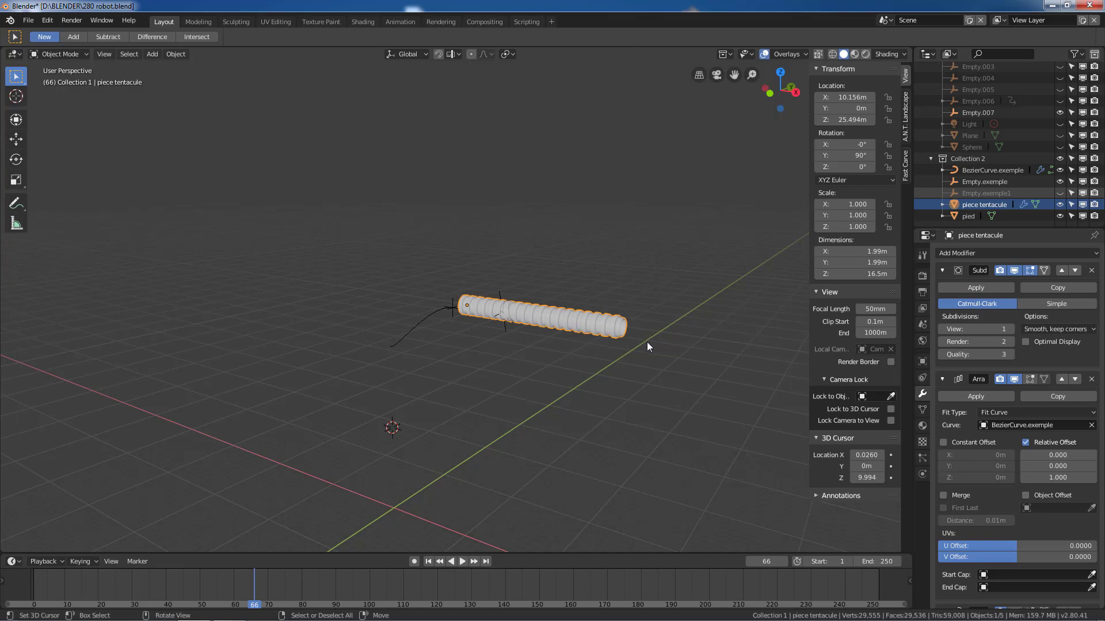
{"action": "scroll", "coordinate": [972, 420], "scroll_direction": "down", "scroll_amount": 4}
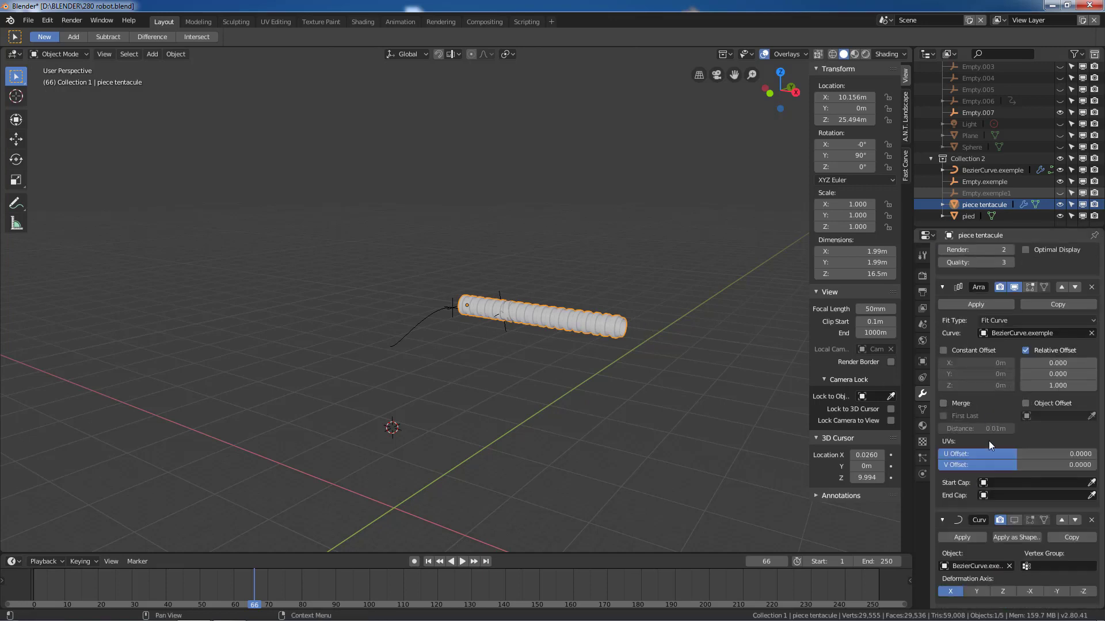
{"action": "left_click", "coordinate": [1013, 521]}
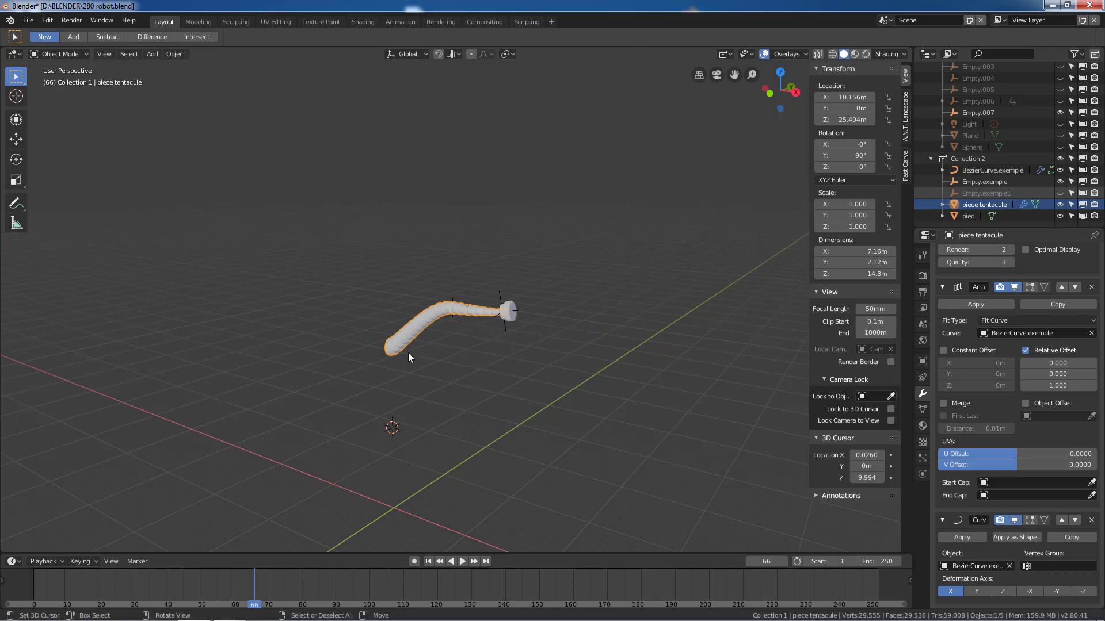
{"action": "middle_click_drag", "start_coordinate": [405, 355], "coordinate": [484, 360]}
{"action": "scroll", "coordinate": [435, 329], "scroll_direction": "up", "scroll_amount": 5}
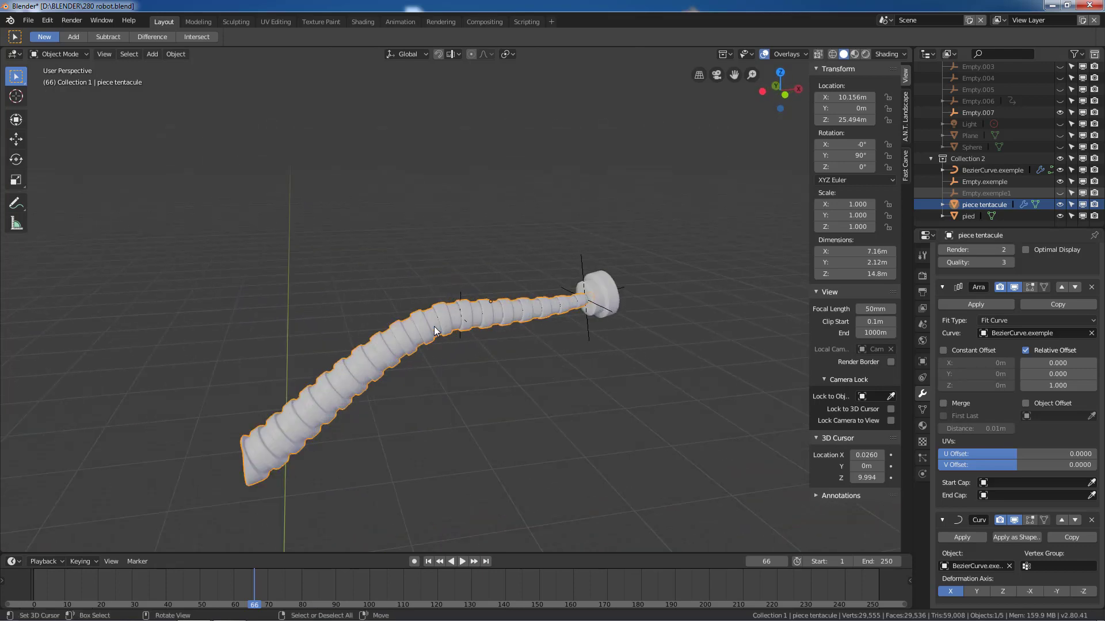
Test how Empty.007 and Empty.exemple bend the tentacle by moving each one freely and cancelling the move.
{"action": "left_click", "coordinate": [460, 300]}
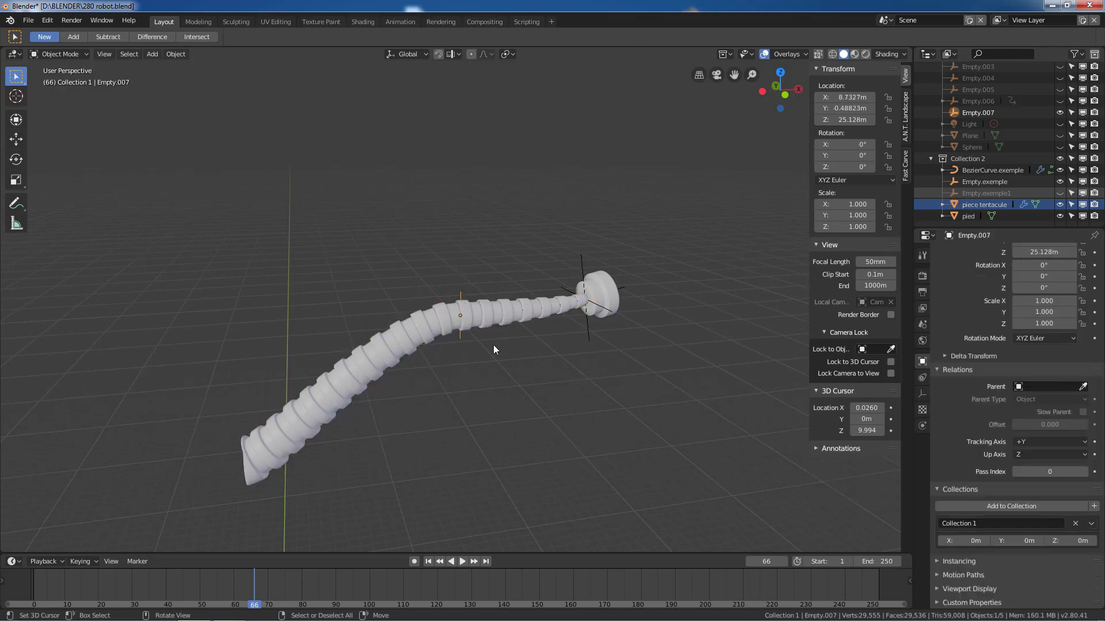
{"action": "key", "text": "g"}
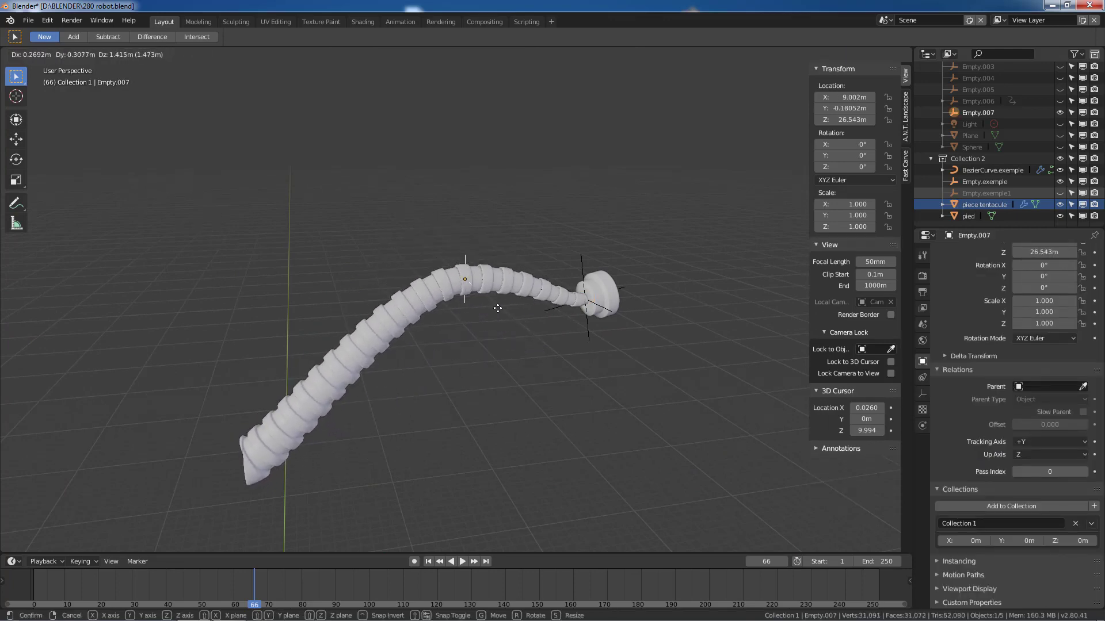
{"action": "key", "text": "Escape"}
{"action": "left_click", "coordinate": [584, 274]}
{"action": "key", "text": "g"}
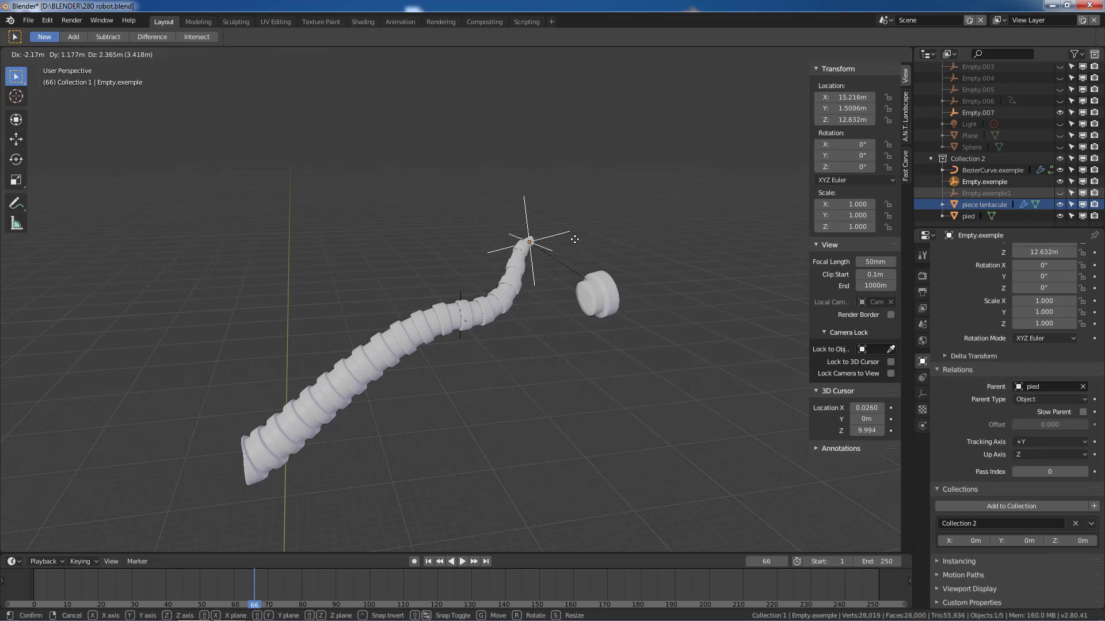
{"action": "key", "text": "Escape"}
Test how the pied object pulls the end of the tentacle by moving it freely and cancelling the move.
{"action": "left_click", "coordinate": [605, 286]}
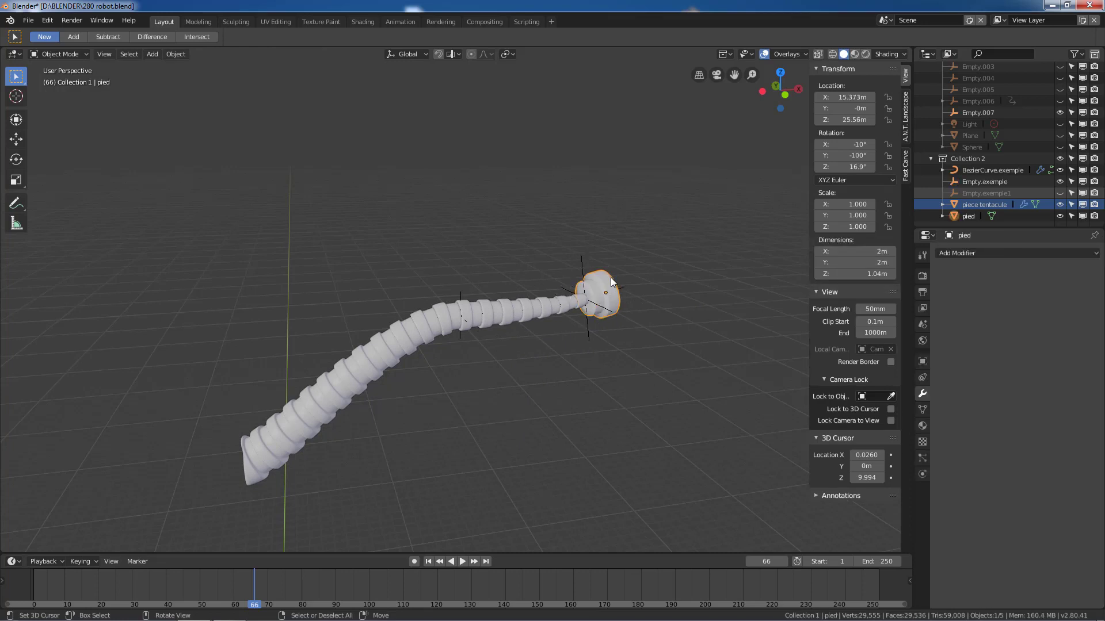
{"action": "key", "text": "i"}
{"action": "key", "text": "g"}
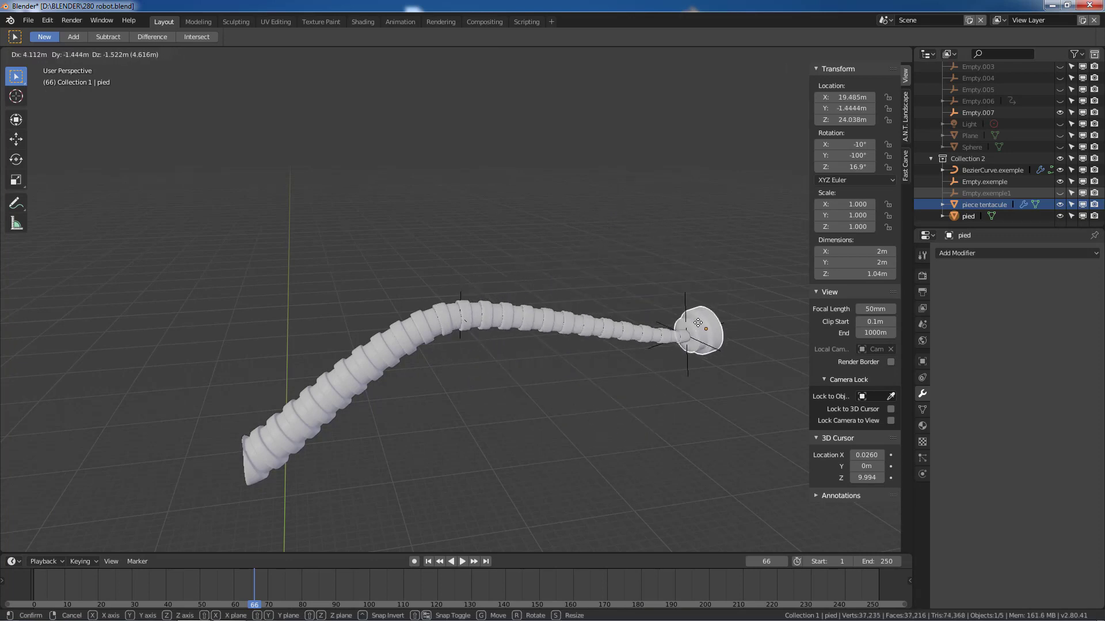
{"action": "right_click", "coordinate": [664, 248]}
Unhide all the objects in Collection 1 and bring the whole robot and its ground plane into view.
{"action": "scroll", "coordinate": [1027, 147], "scroll_direction": "up", "scroll_amount": 5}
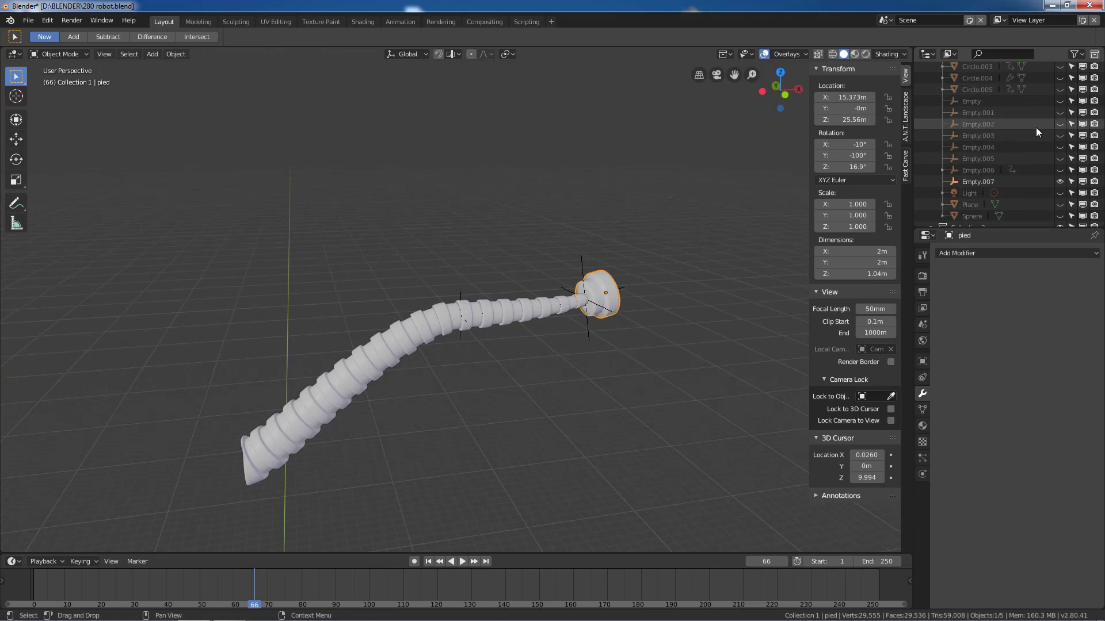
{"action": "scroll", "coordinate": [1038, 127], "scroll_direction": "up", "scroll_amount": 5}
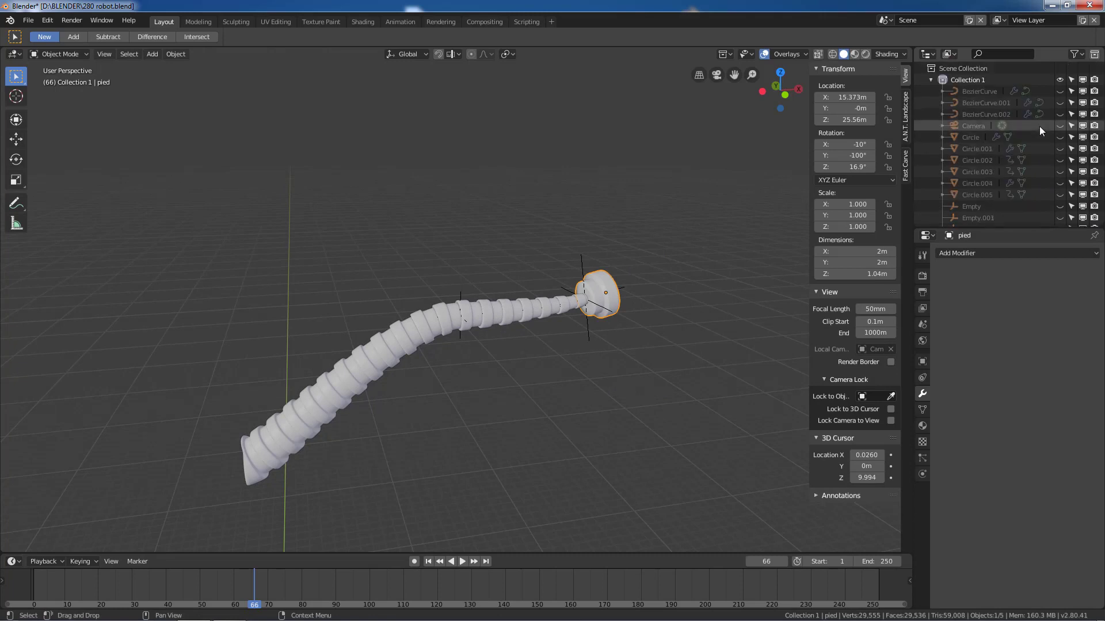
{"action": "left_click", "coordinate": [1059, 80]}
{"action": "scroll", "coordinate": [606, 244], "scroll_direction": "down", "scroll_amount": 6}
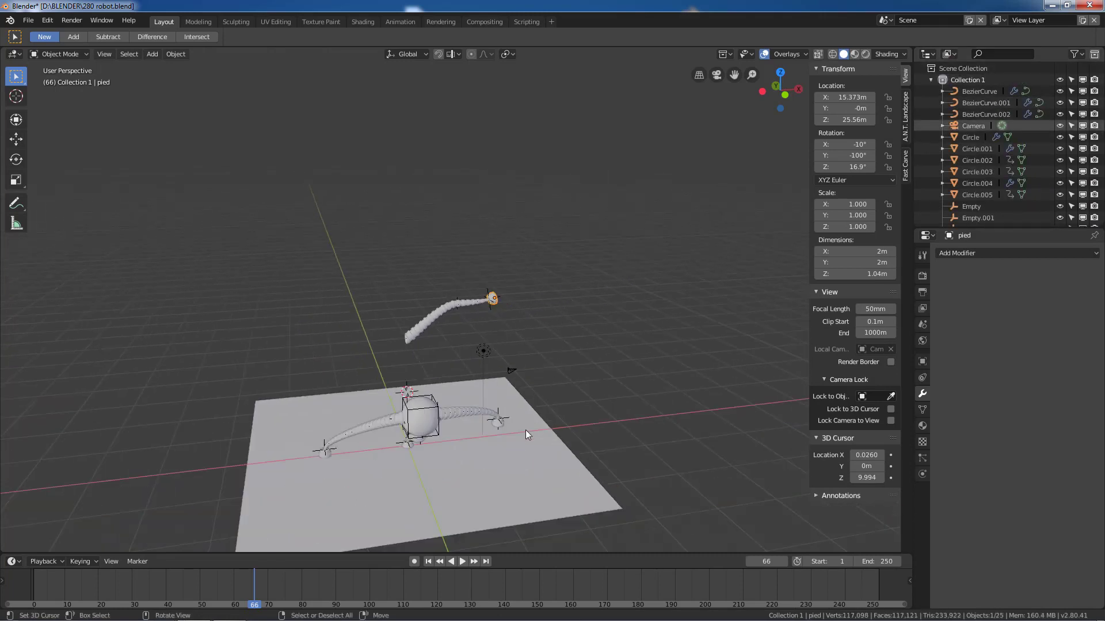
{"action": "middle_click_drag", "start_coordinate": [525, 429], "coordinate": [466, 403]}
{"action": "scroll", "coordinate": [460, 416], "scroll_direction": "up", "scroll_amount": 3}
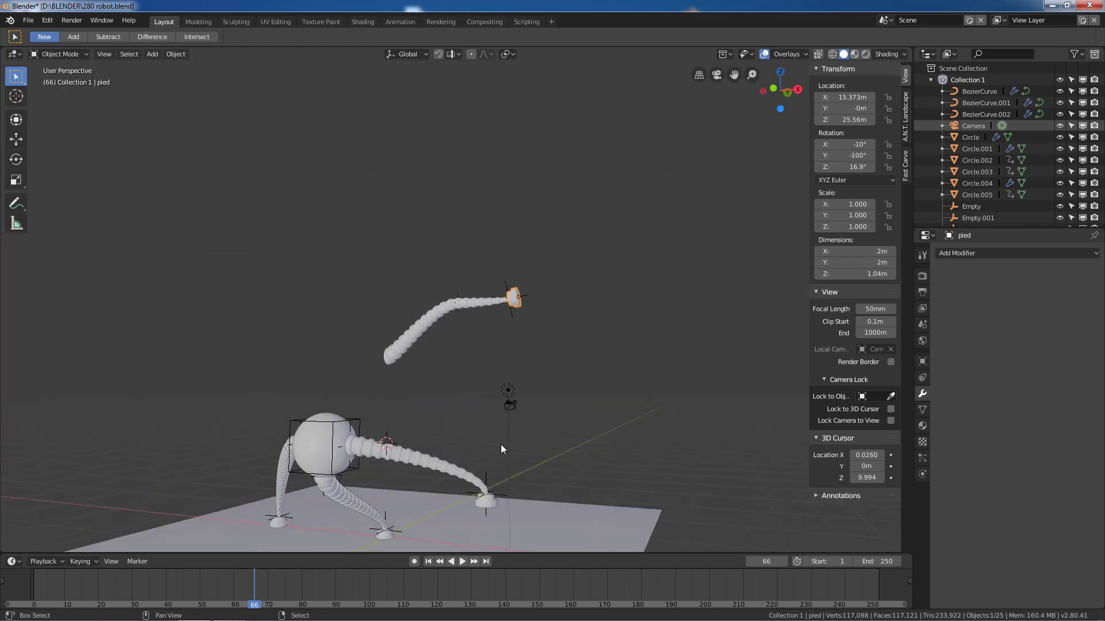
{"action": "middle_click_drag", "start_coordinate": [500, 444], "coordinate": [546, 360]}
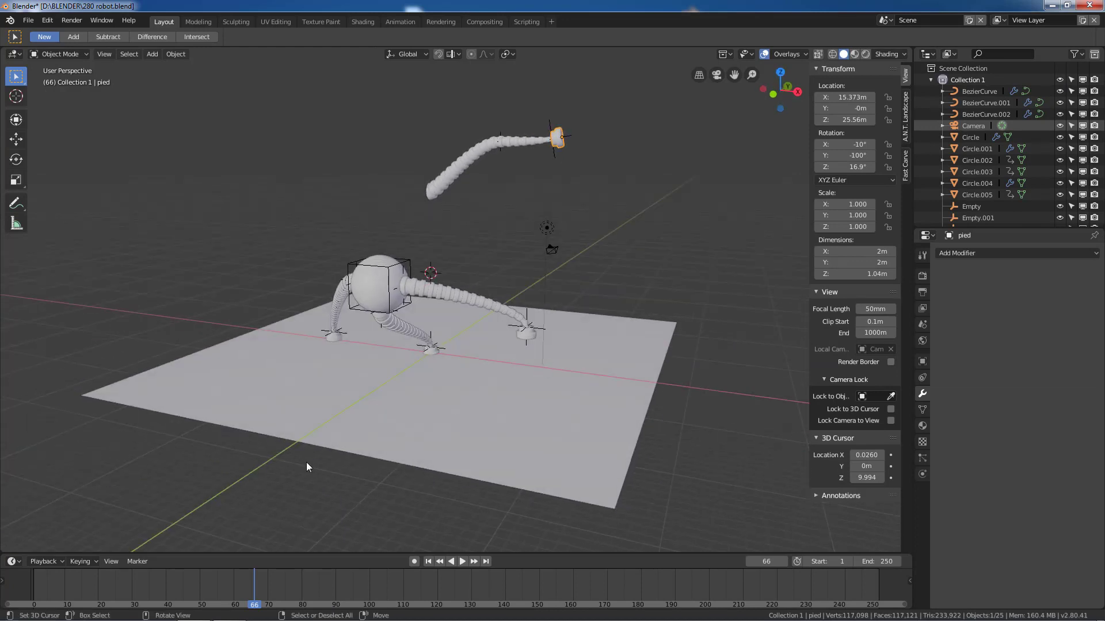
Scrub the animation back to frame 2 and examine the robot's folded pose from several sides.
{"action": "left_click_drag", "start_coordinate": [255, 586], "coordinate": [37, 579]}
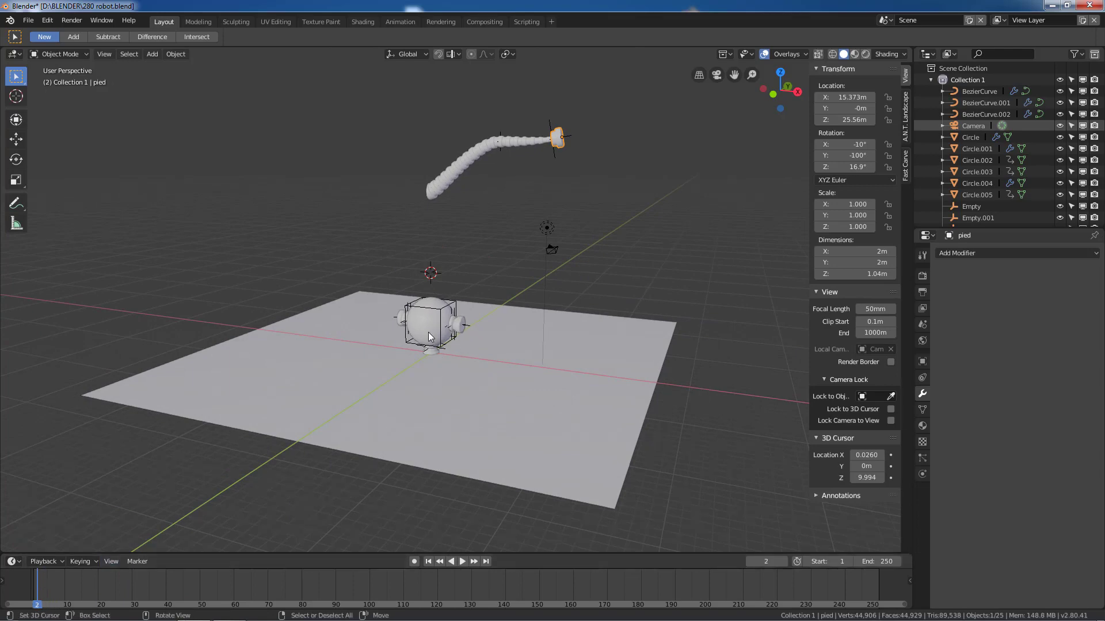
{"action": "middle_click_drag", "start_coordinate": [377, 351], "coordinate": [467, 351]}
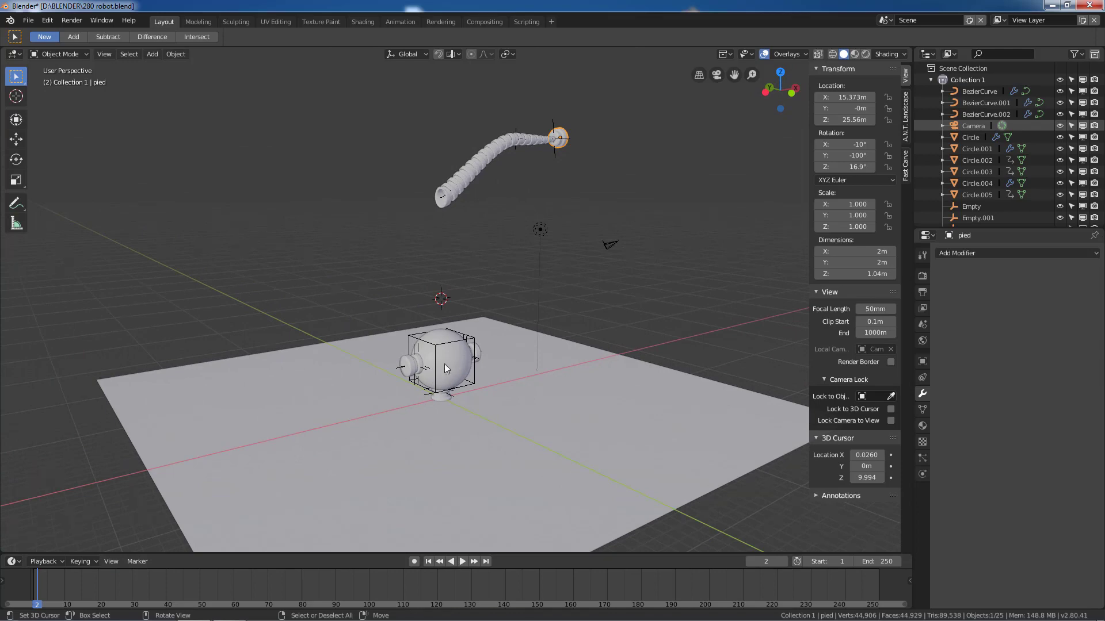
{"action": "middle_click_drag", "start_coordinate": [405, 381], "coordinate": [458, 340]}
{"action": "middle_click_drag", "start_coordinate": [397, 389], "coordinate": [465, 394]}
{"action": "scroll", "coordinate": [450, 357], "scroll_direction": "up", "scroll_amount": 3}
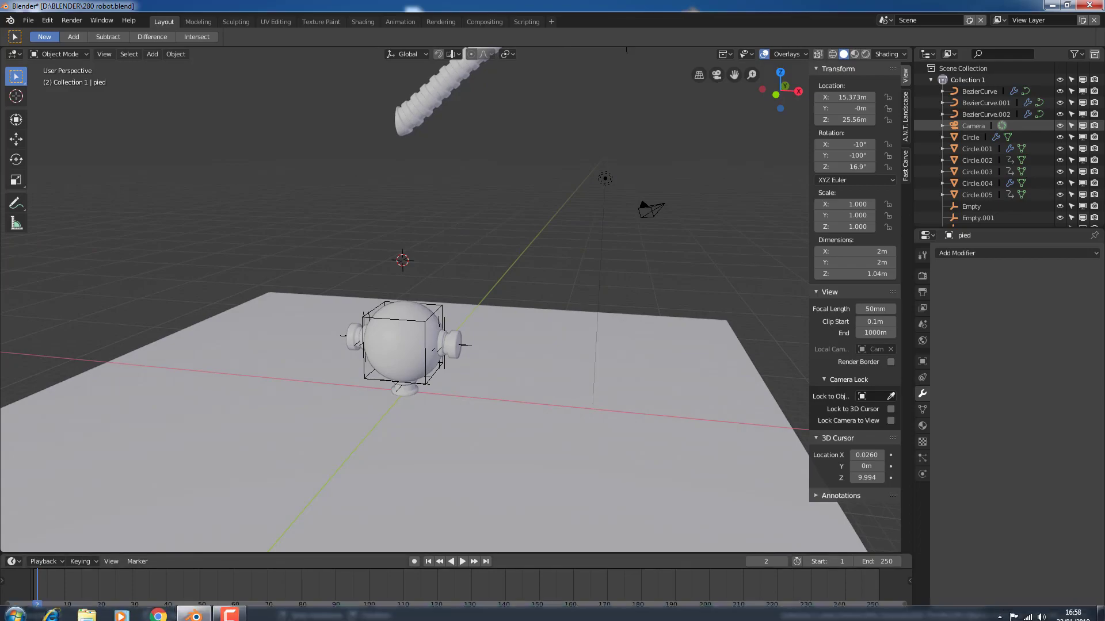
Switch to Chrome, open YouTube and search for "blender robot tentacule".
{"action": "left_click", "coordinate": [158, 614]}
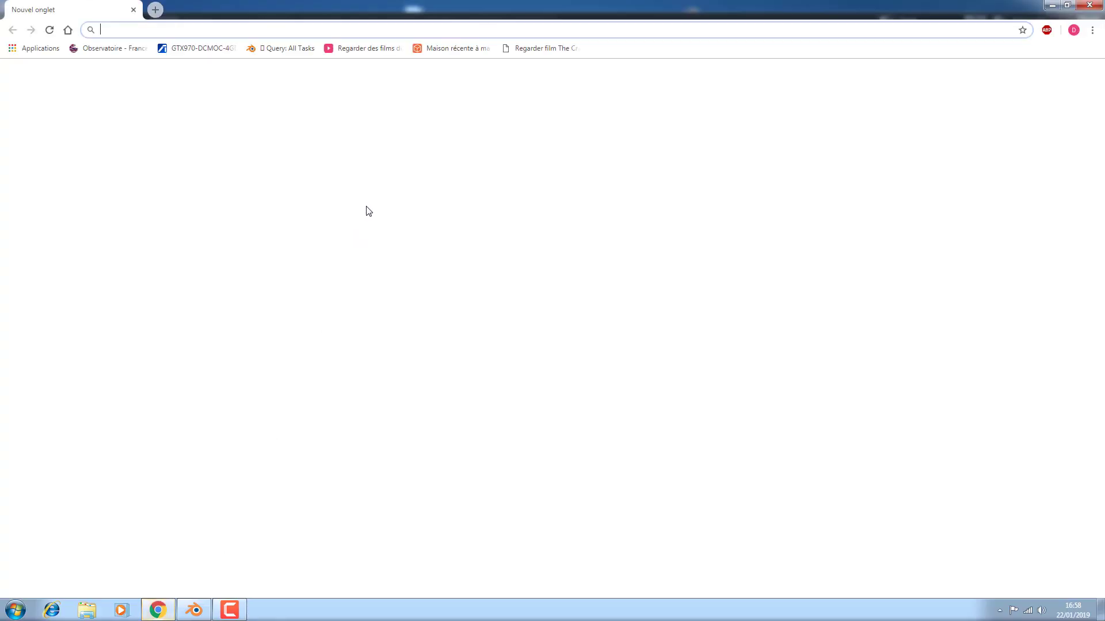
{"action": "left_click", "coordinate": [584, 315]}
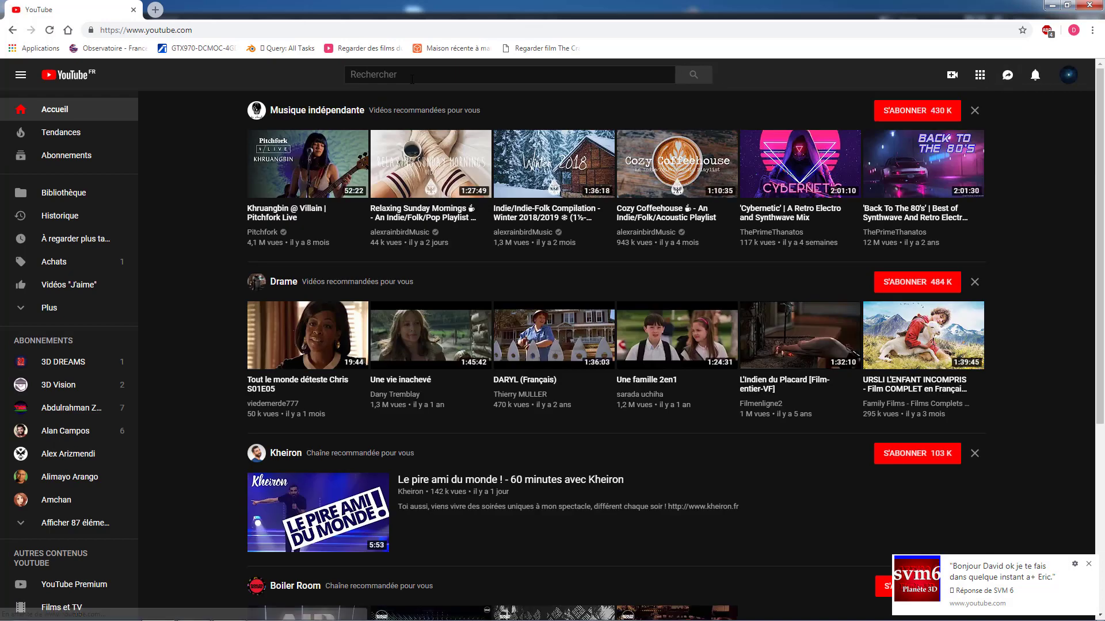
{"action": "left_click", "coordinate": [411, 79]}
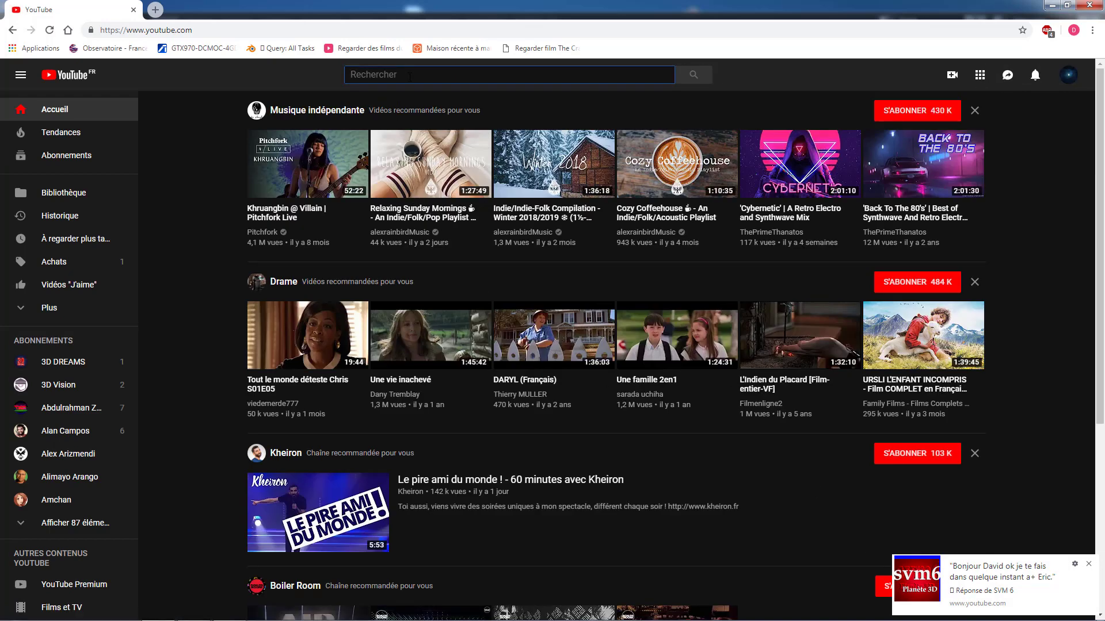
{"action": "type", "text": "blende"}
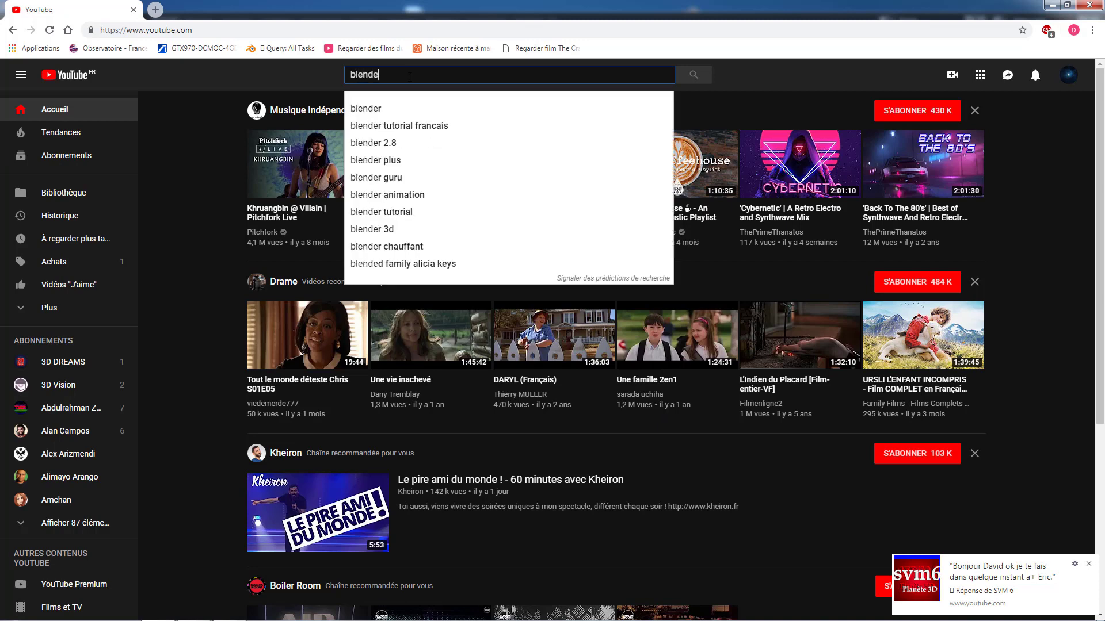
{"action": "type", "text": "r robot t"}
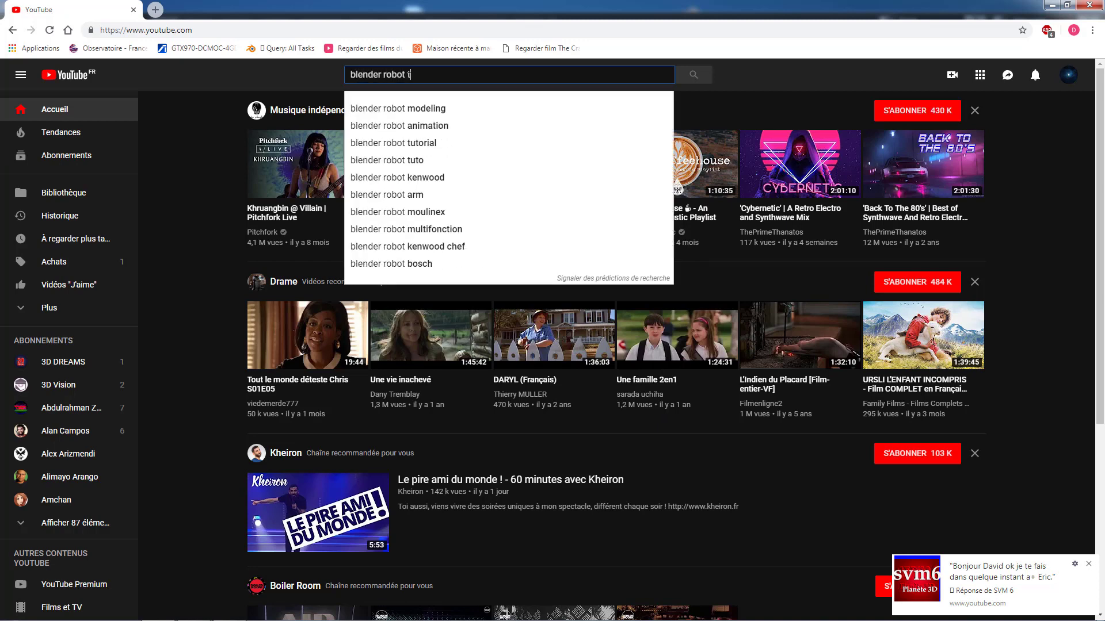
{"action": "type", "text": "entacule"}
{"action": "key", "text": "Return"}
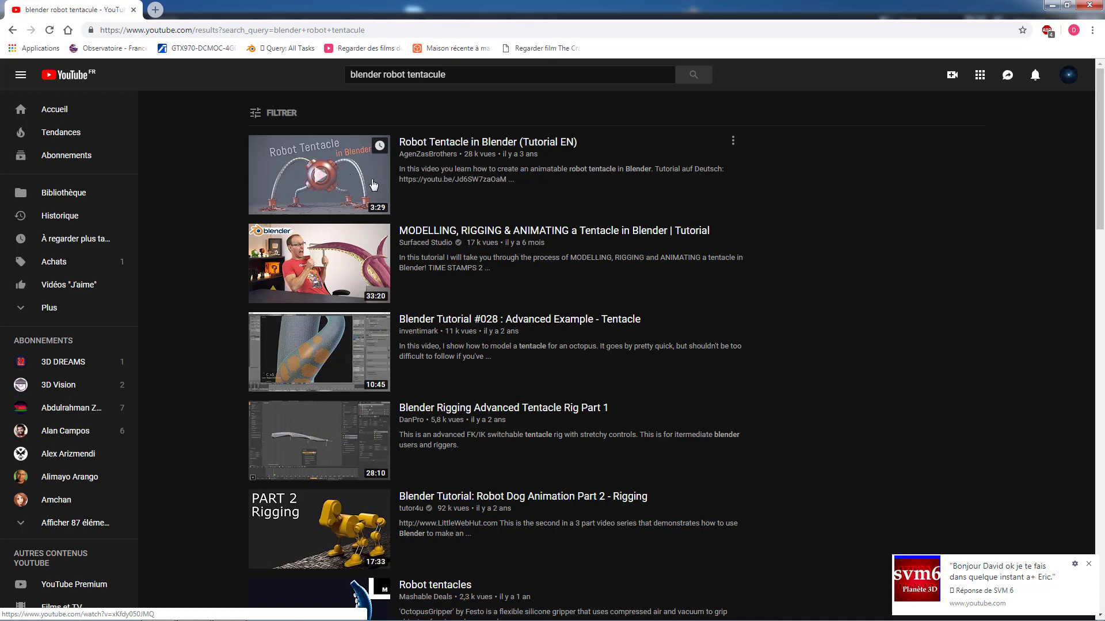
Switch back to Blender and play the robot animation from the first frame, stopping it at frame 216.
{"action": "left_click", "coordinate": [1051, 8]}
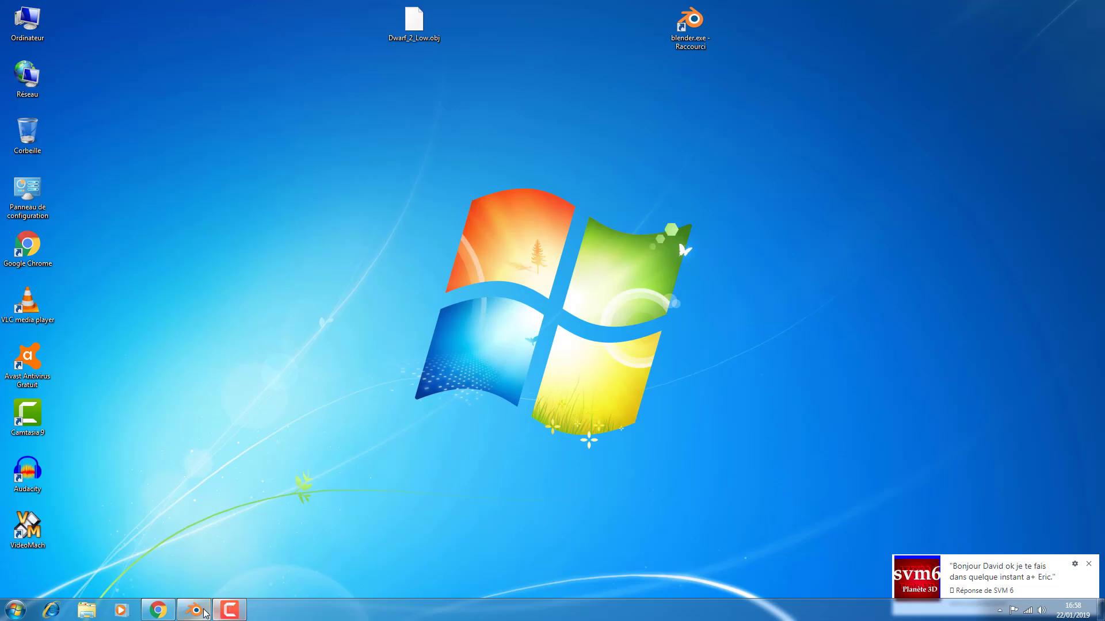
{"action": "left_click", "coordinate": [196, 610]}
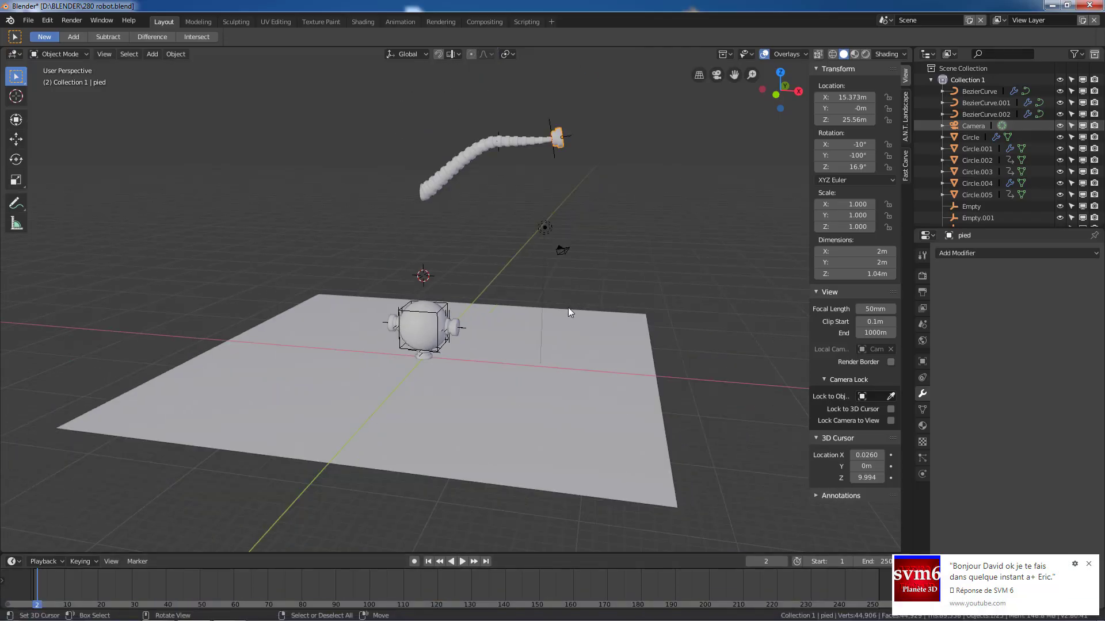
{"action": "mouse_move", "coordinate": [567, 311]}
{"action": "middle_mouse_down"}
{"action": "mouse_move", "coordinate": [525, 323]}
{"action": "mouse_move", "coordinate": [599, 322]}
{"action": "mouse_move", "coordinate": [585, 320]}
{"action": "middle_mouse_up"}
{"action": "scroll", "coordinate": [584, 321], "scroll_direction": "up", "scroll_amount": 2}
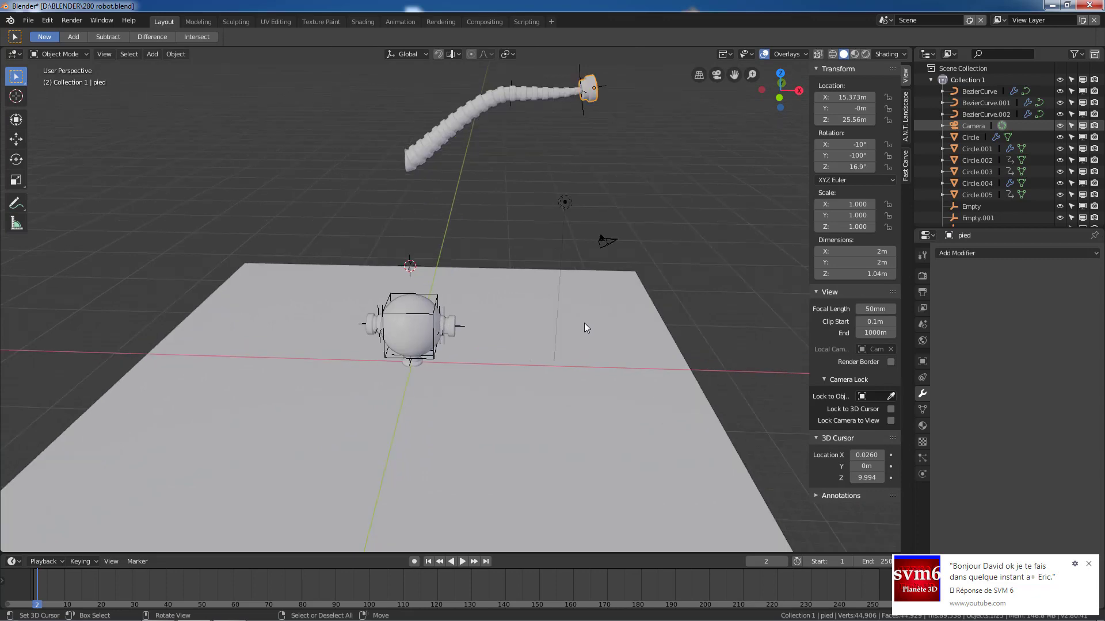
{"action": "left_click", "coordinate": [429, 561]}
{"action": "left_click", "coordinate": [461, 561]}
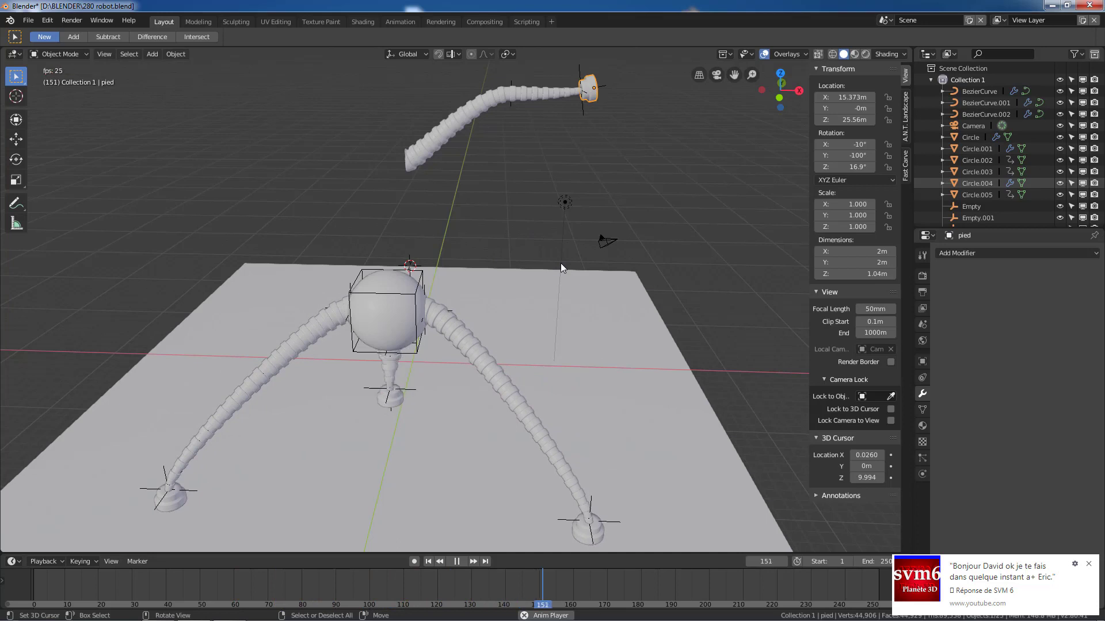
{"action": "scroll", "coordinate": [561, 268], "scroll_direction": "down", "scroll_amount": 2}
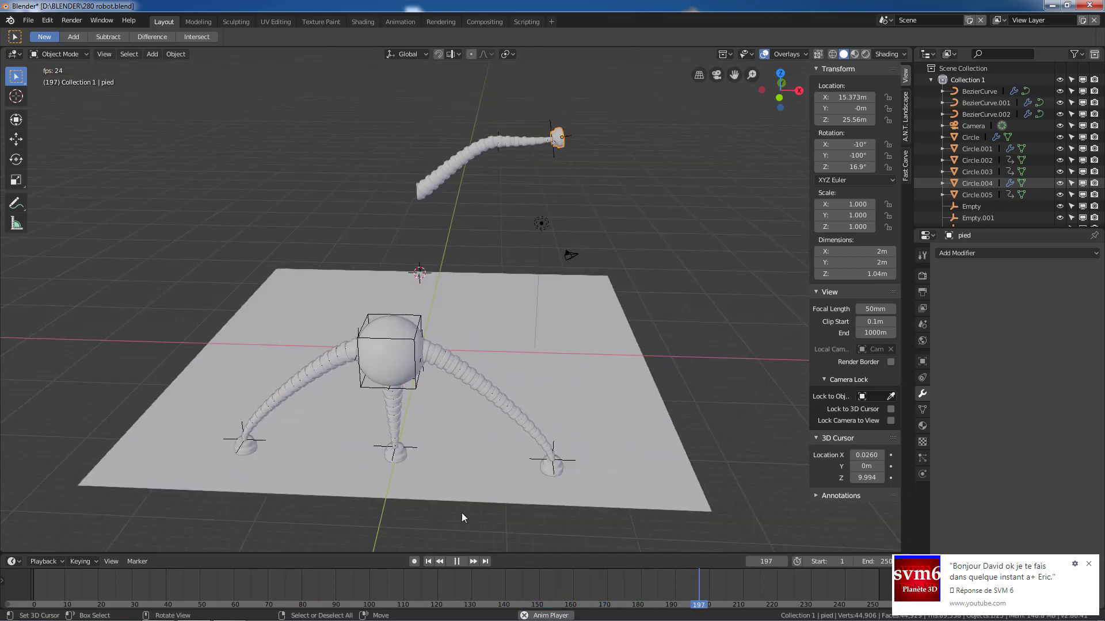
{"action": "left_click", "coordinate": [457, 561]}
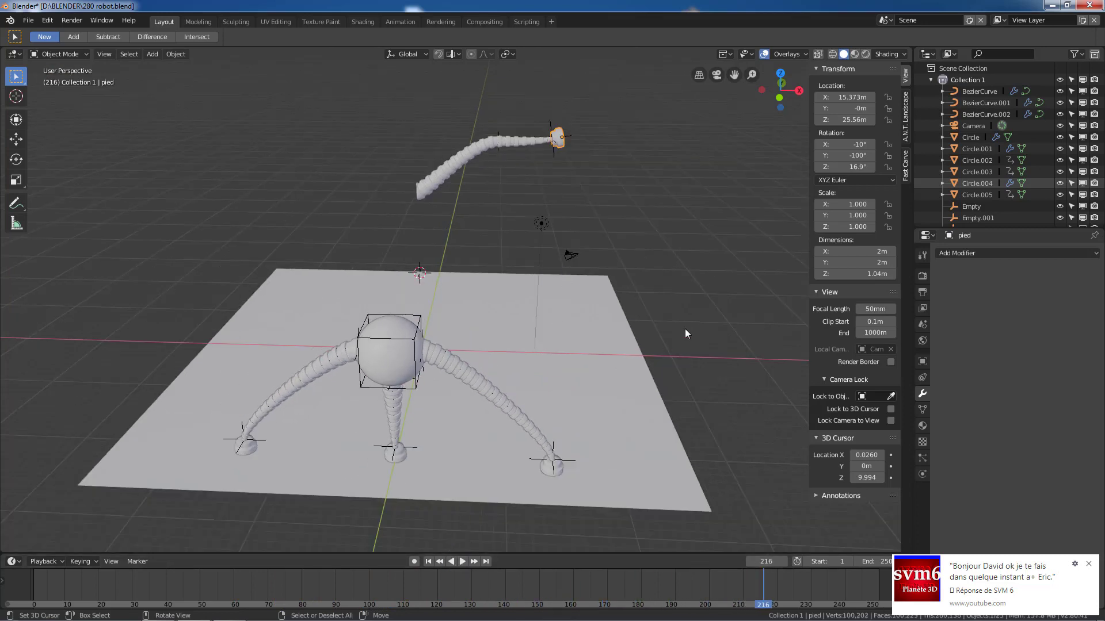